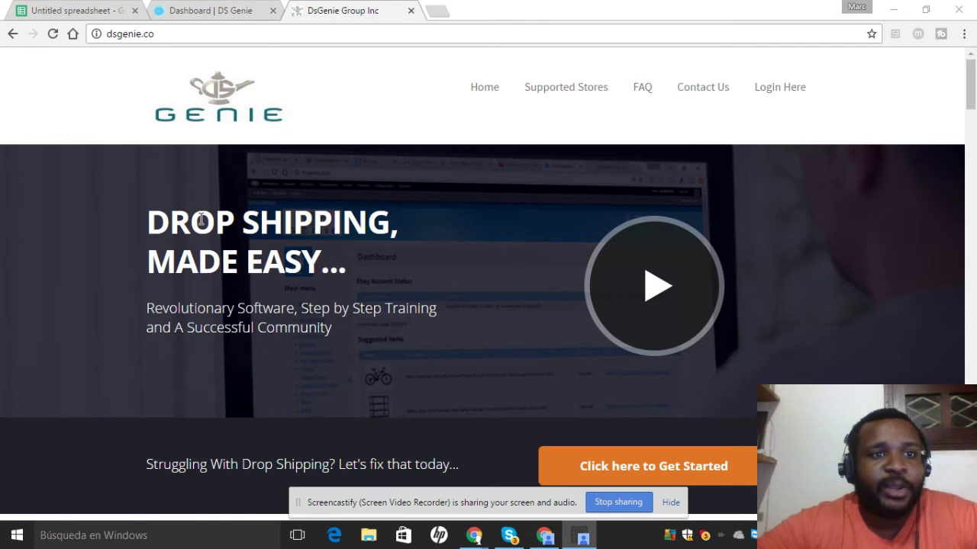
Reload the DS Genie dashboard home page and start a new tab for ebay.com.
left_click(200, 9)
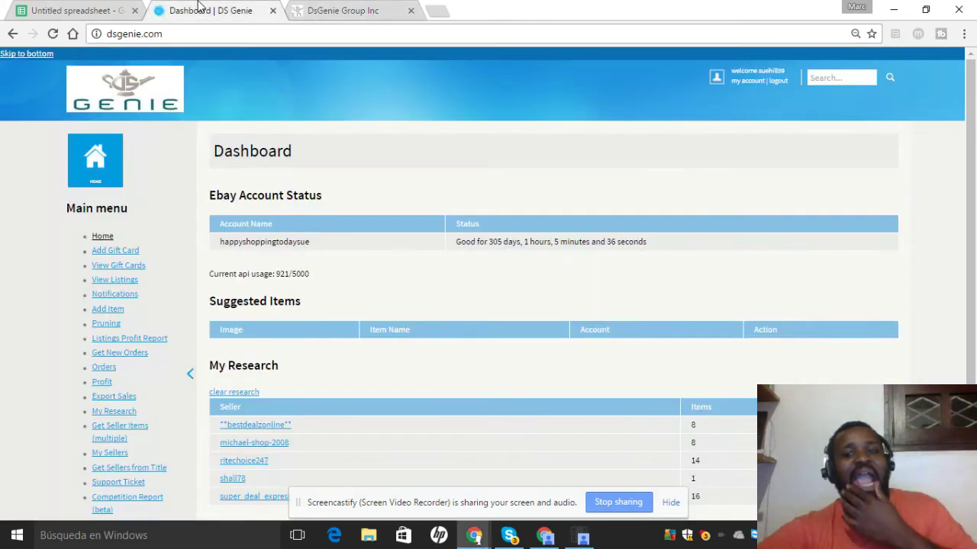
left_click(670, 504)
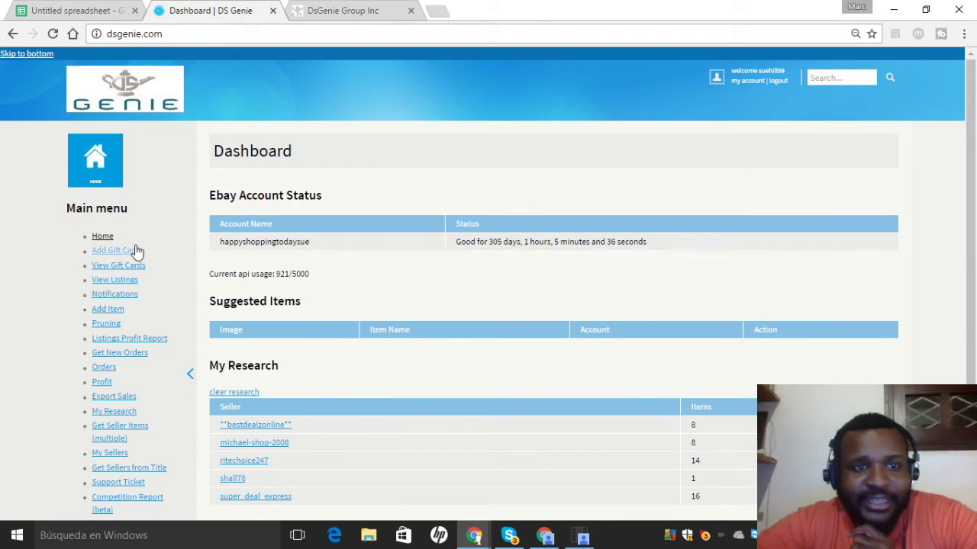
left_click(111, 238)
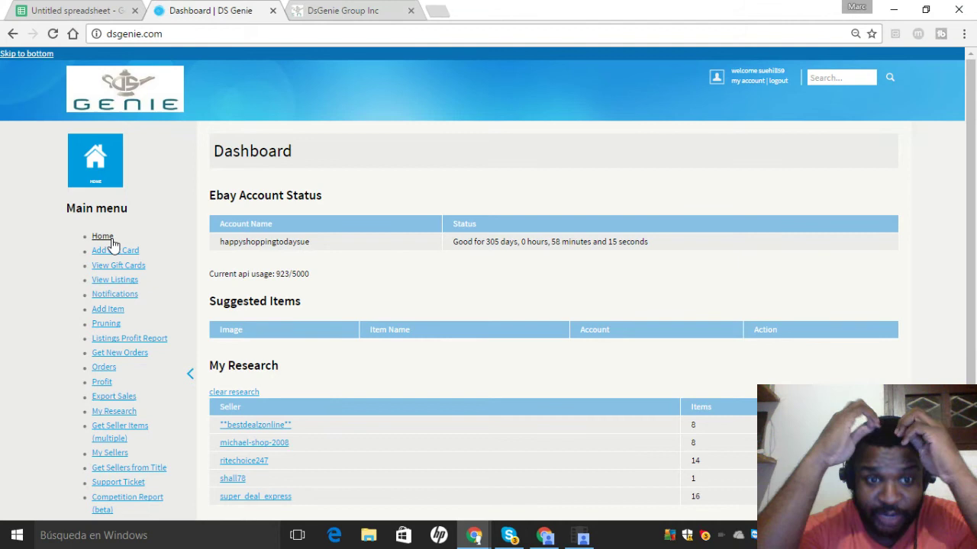
left_click(435, 11)
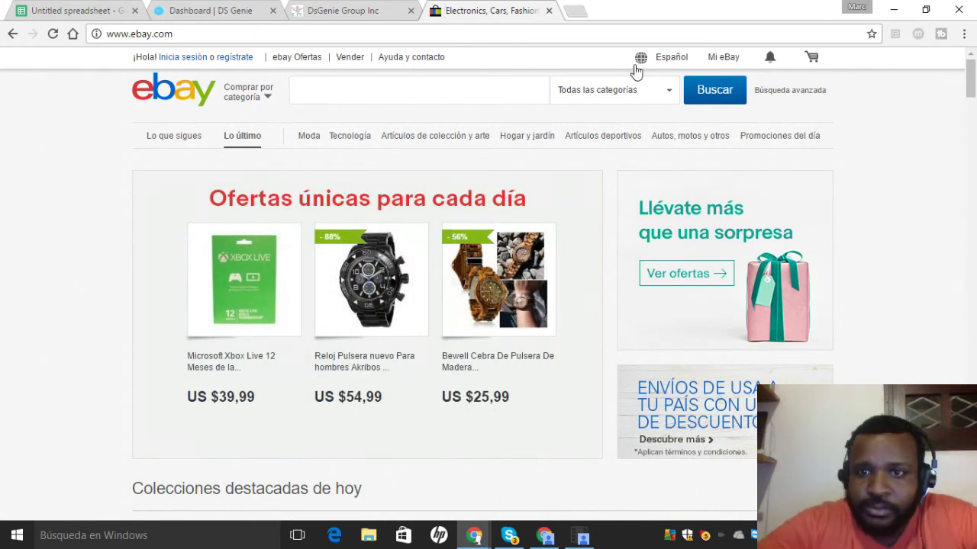
Sign in to eBay with the saved email, then switch to the DsGenie Group Inc tab.
left_click(182, 58)
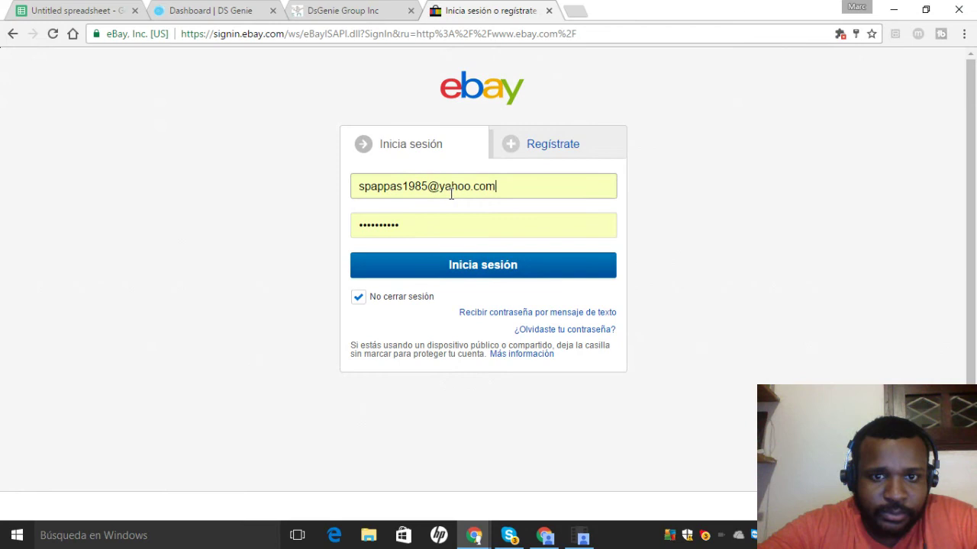
triple_click(451, 193)
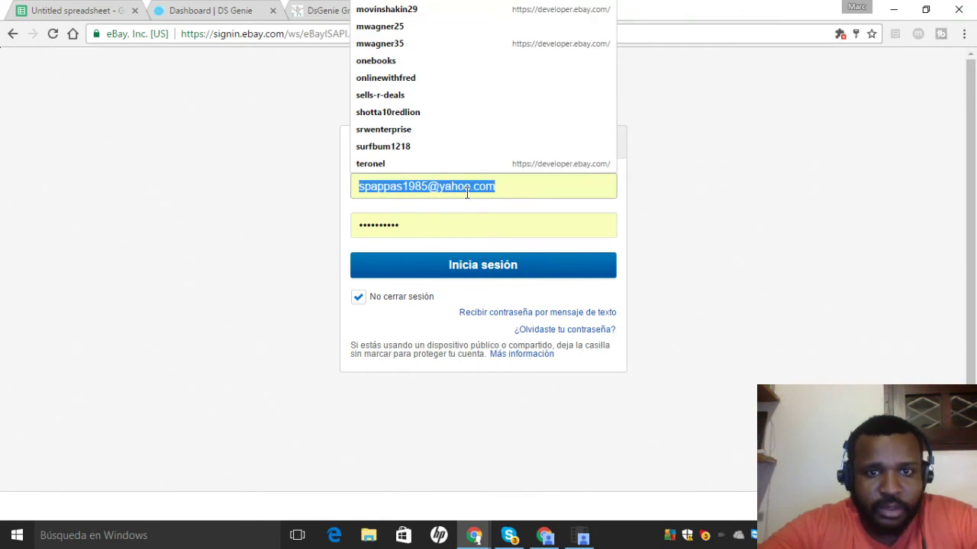
left_click(467, 265)
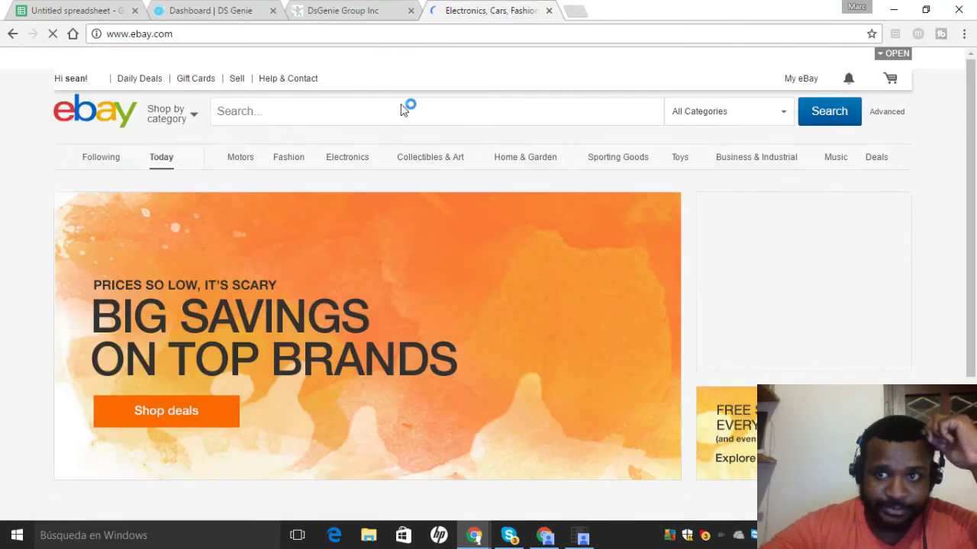
left_click(347, 10)
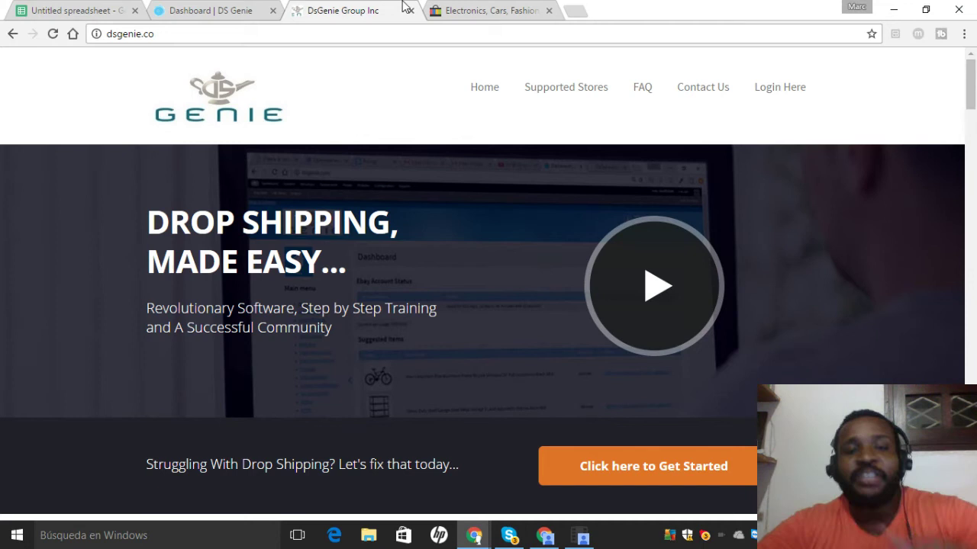
Move between the eBay and DS Genie tabs, ending on the dashboard's My Research sellers.
left_click(463, 8)
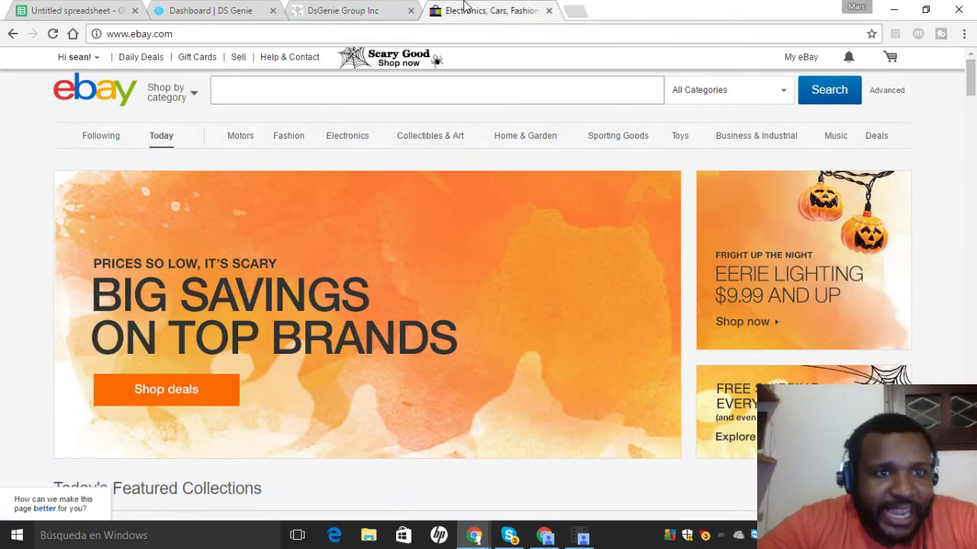
left_click(361, 8)
left_click(236, 6)
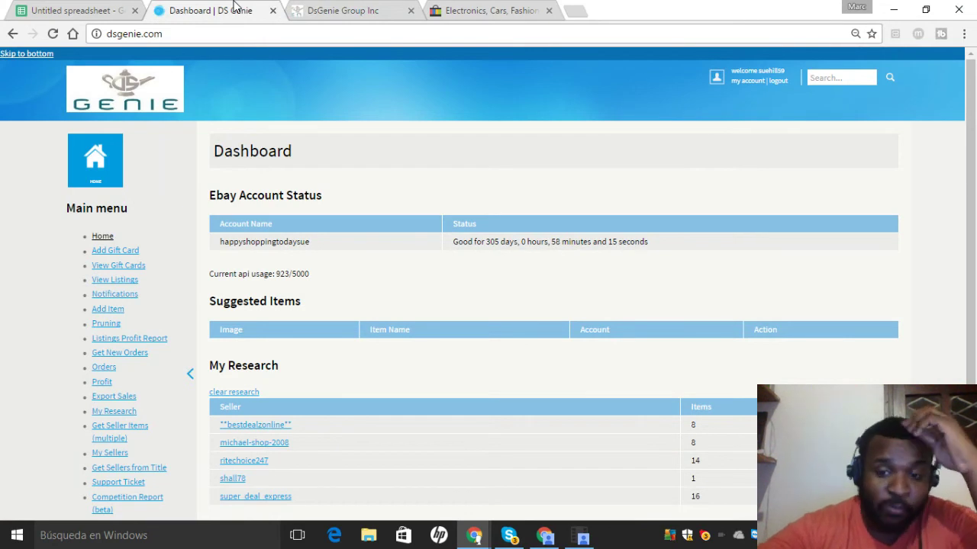
left_click(493, 6)
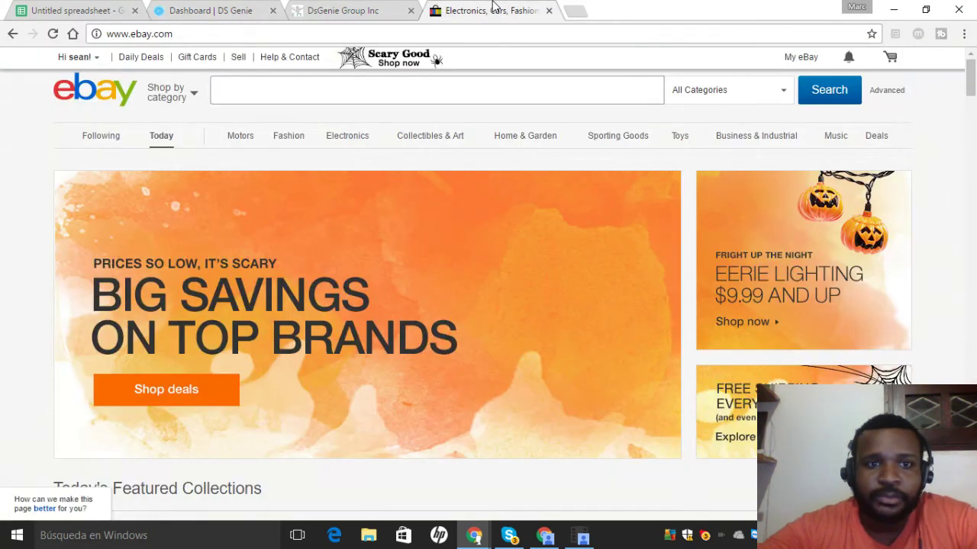
left_click(258, 6)
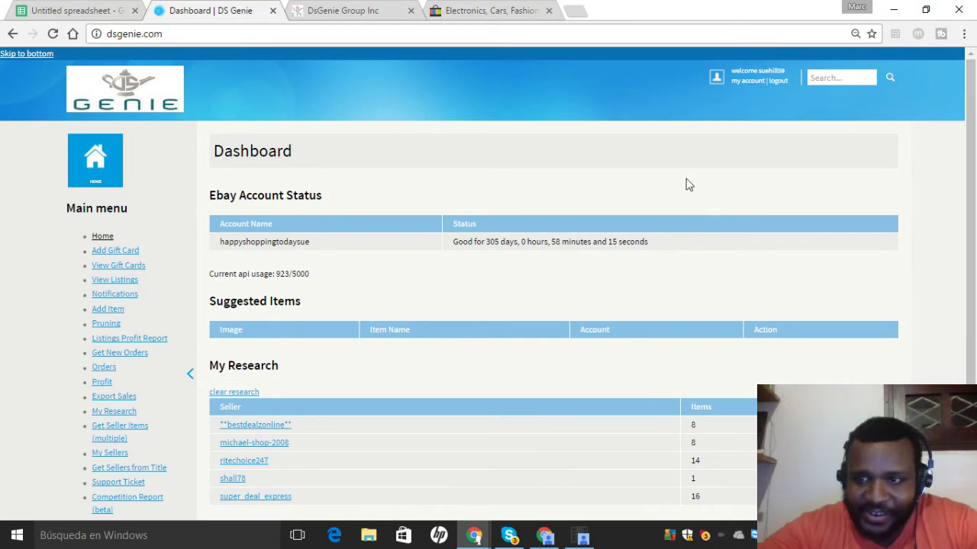
left_click_drag(972, 178, 973, 280)
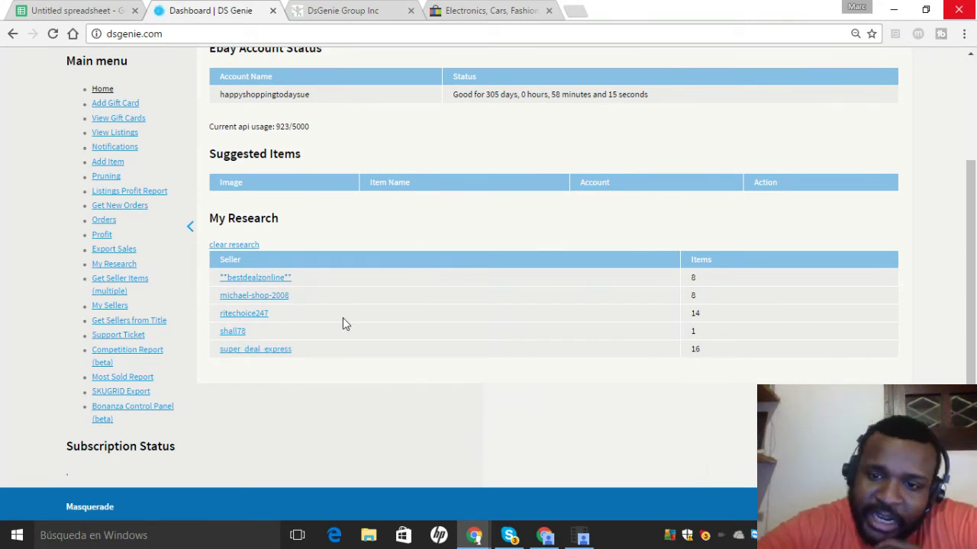
Open bestdealzonline's research list and highlight the Garage Door Insulation Kit title and tapestry's 14.05 price.
left_click(279, 281)
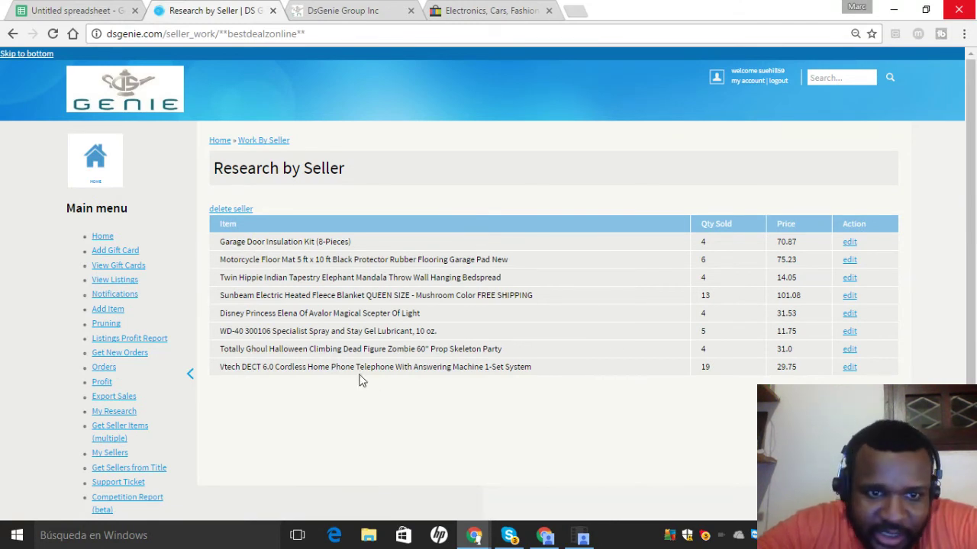
triple_click(292, 243)
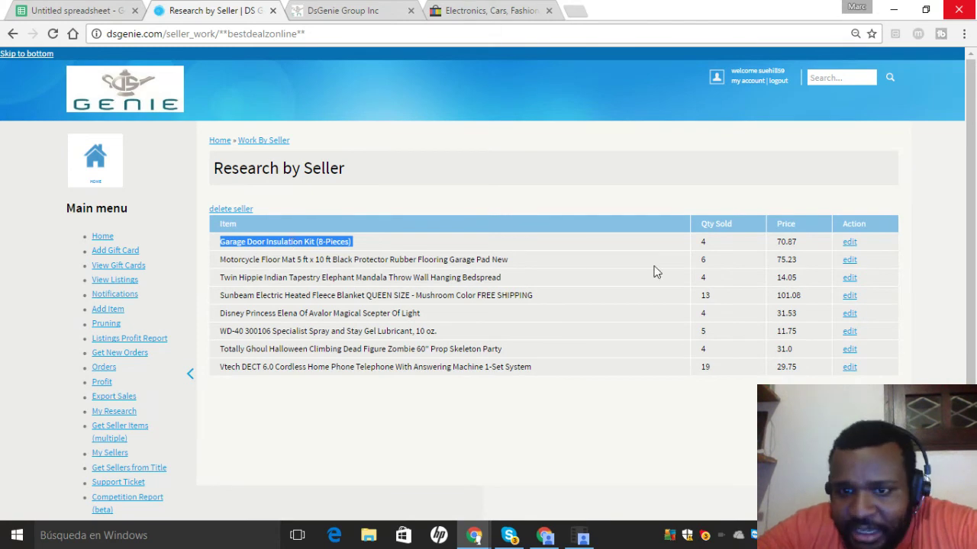
double_click(428, 278)
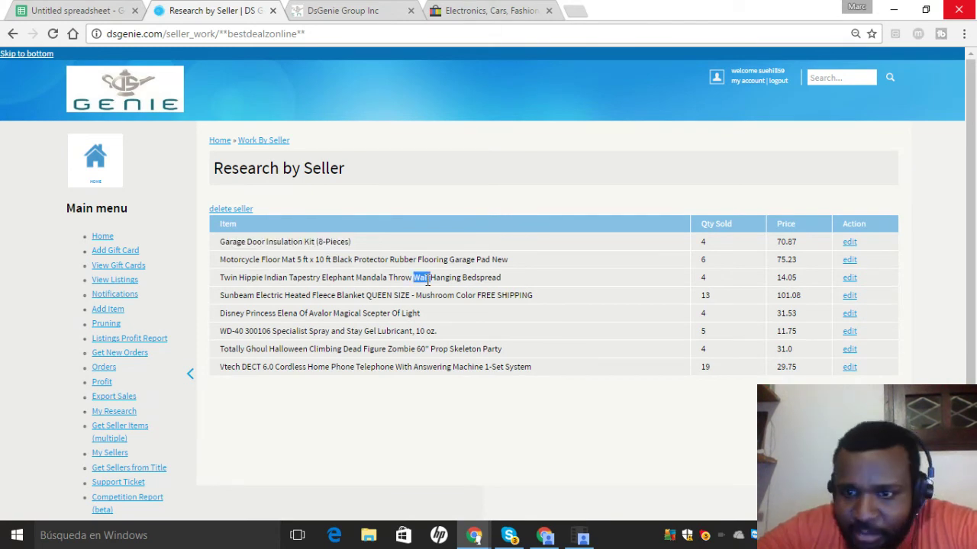
double_click(785, 277)
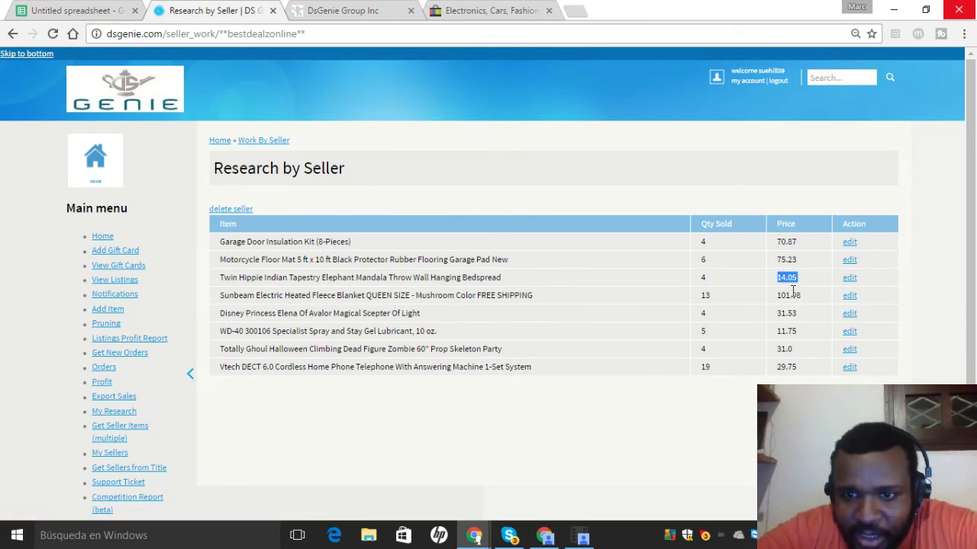
Open the item template editor for the Sunbeam heated fleece blanket row.
left_click(851, 297)
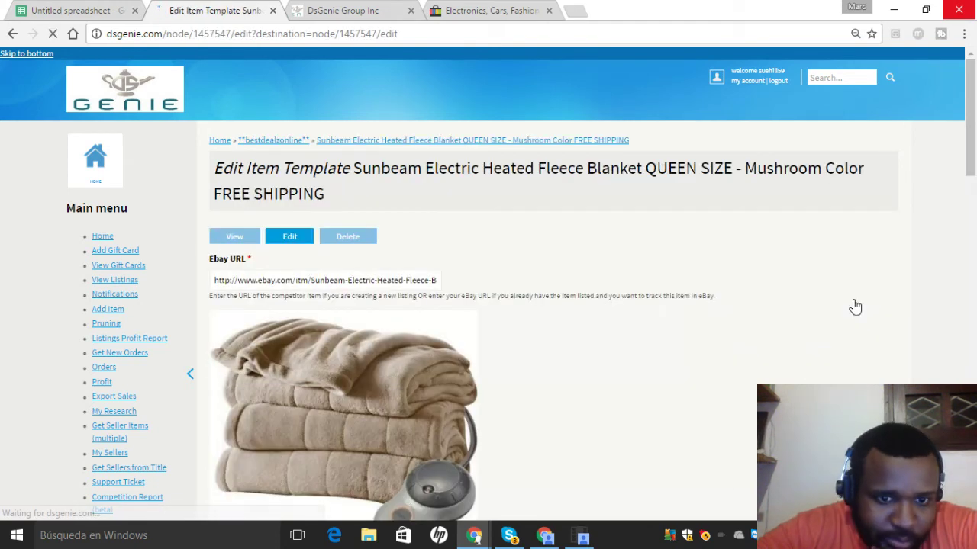
scroll(973, 182, "down", 1)
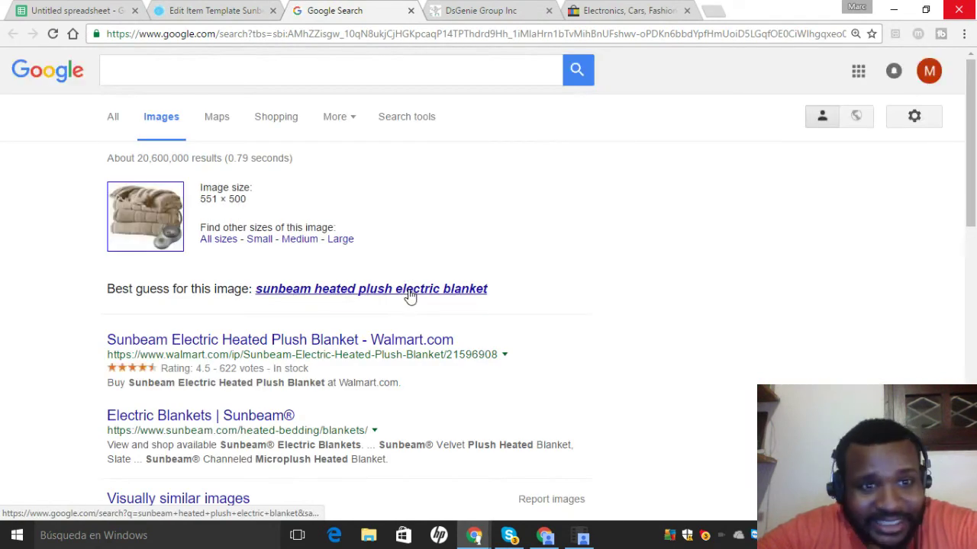
Search the best-guess name and open the 'Sunbeam Electric Heated Plush Blanket - Walmart.com' result.
left_click(410, 296)
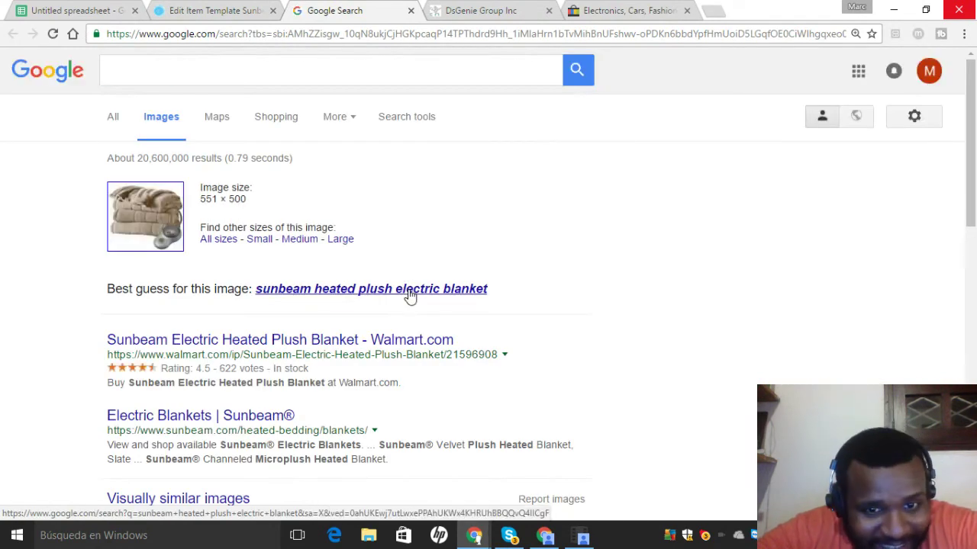
left_click(375, 340)
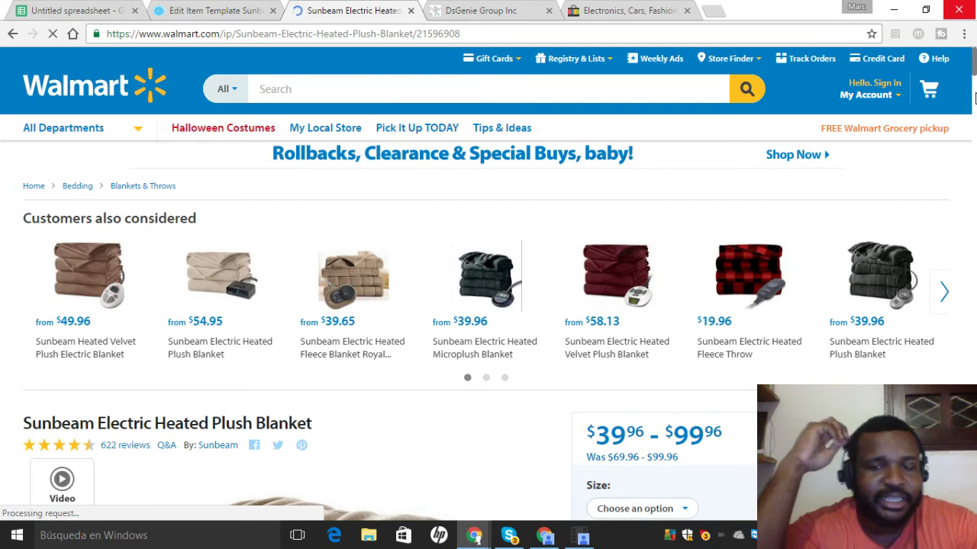
Run an eBay search for 'dorm furniture'.
left_click(633, 8)
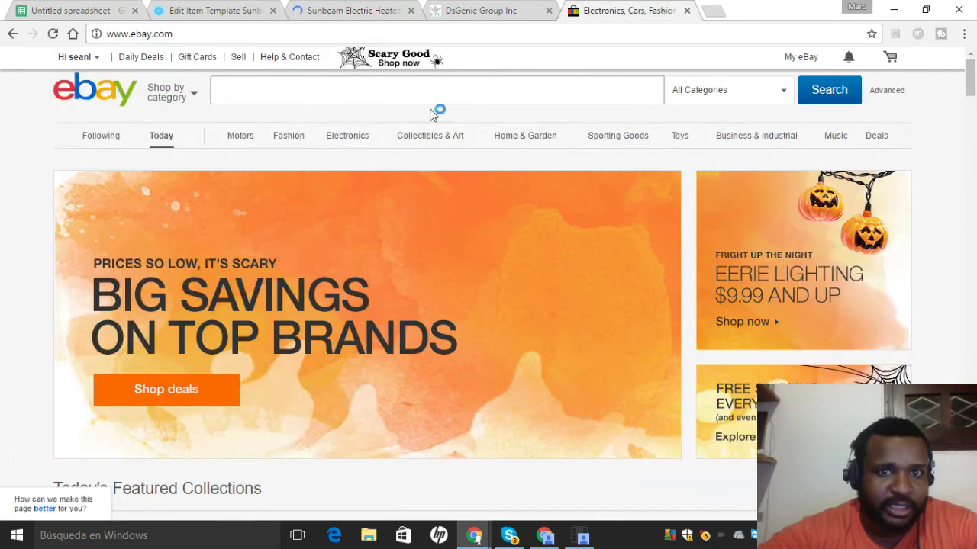
left_click(394, 85)
type("do")
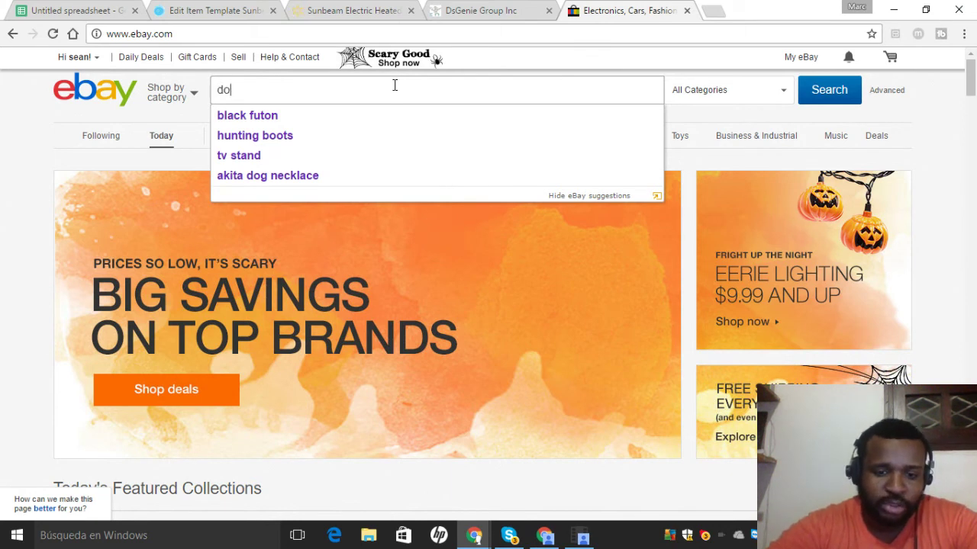
type("rm furni")
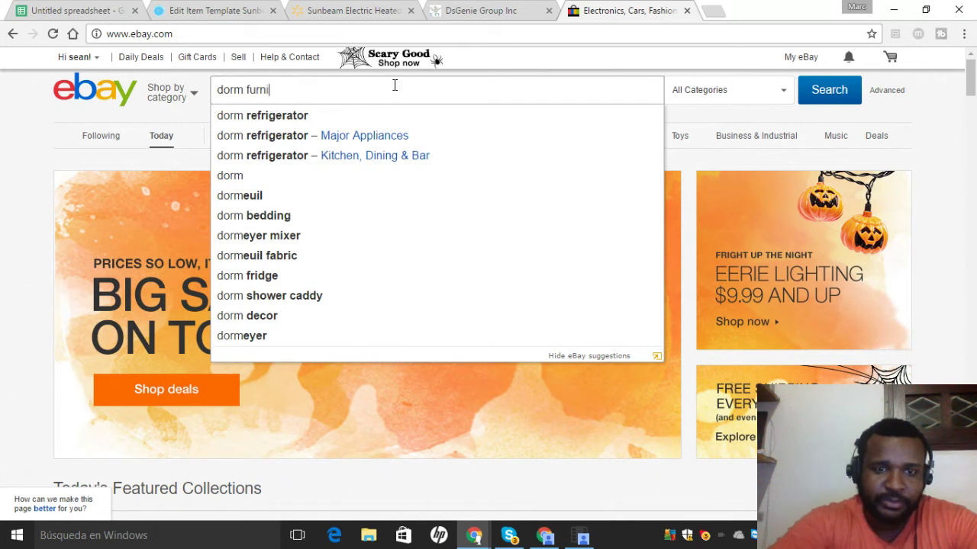
type("ture")
key("Return")
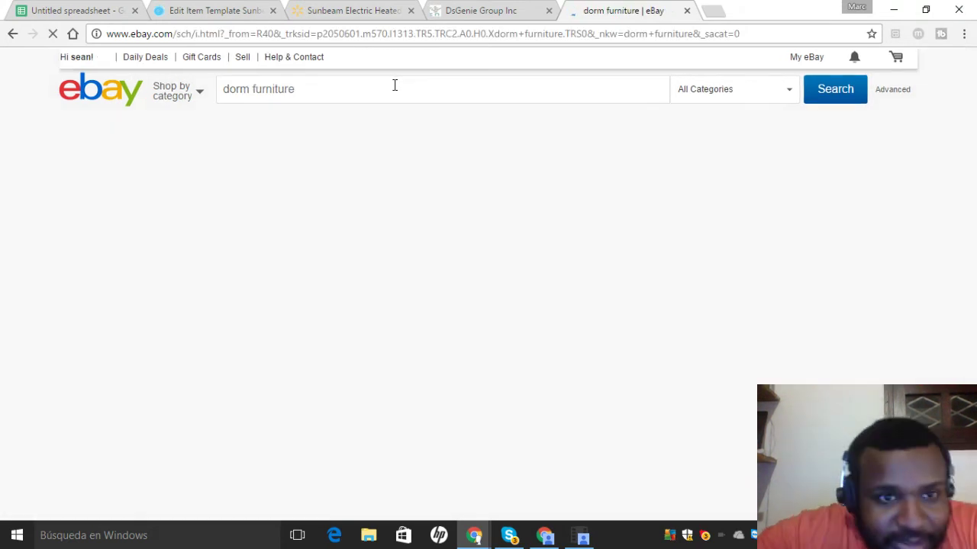
On Walmart's blanket page, choose Queen size in Mushroom colour ($79.96).
left_click(352, 10)
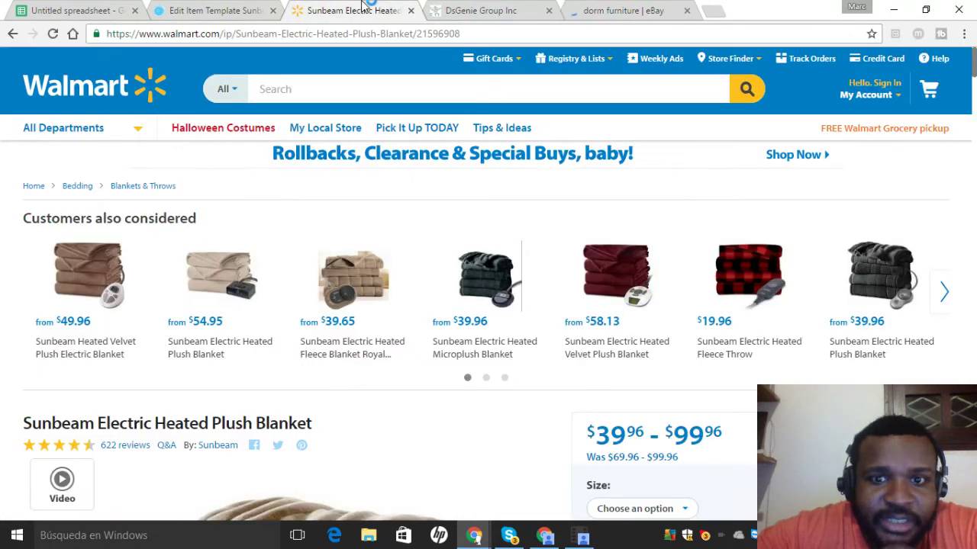
scroll(975, 231, "down", 5)
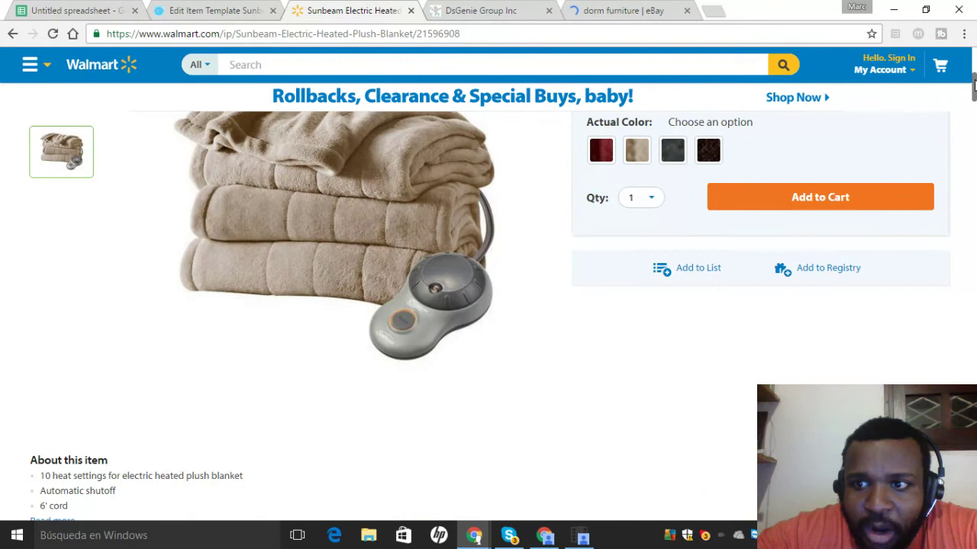
scroll(974, 80, "up", 3)
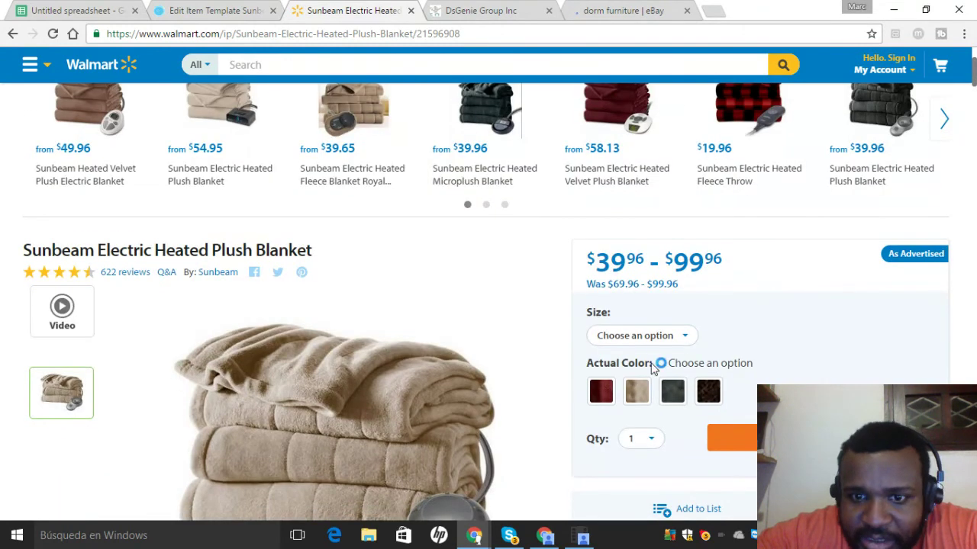
left_click(681, 344)
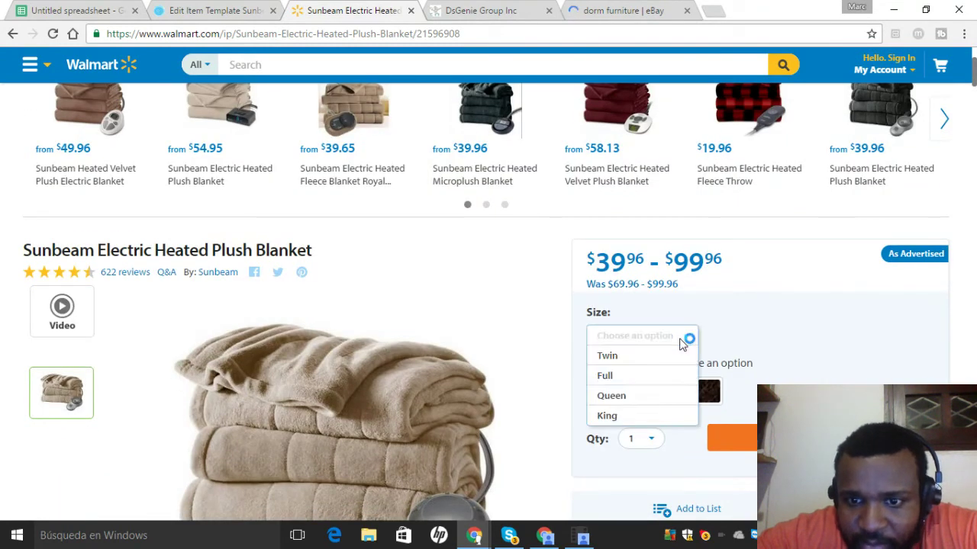
left_click(618, 398)
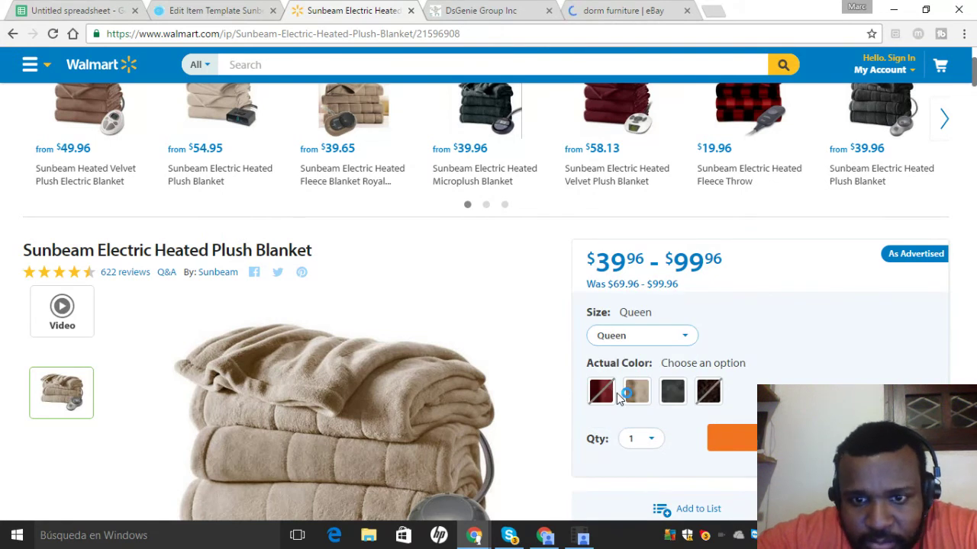
left_click(638, 397)
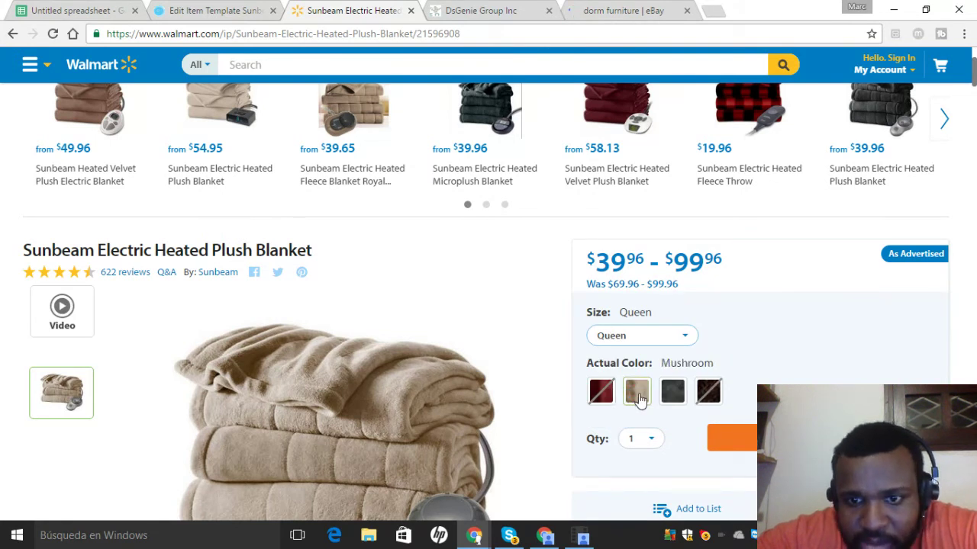
left_click(638, 393)
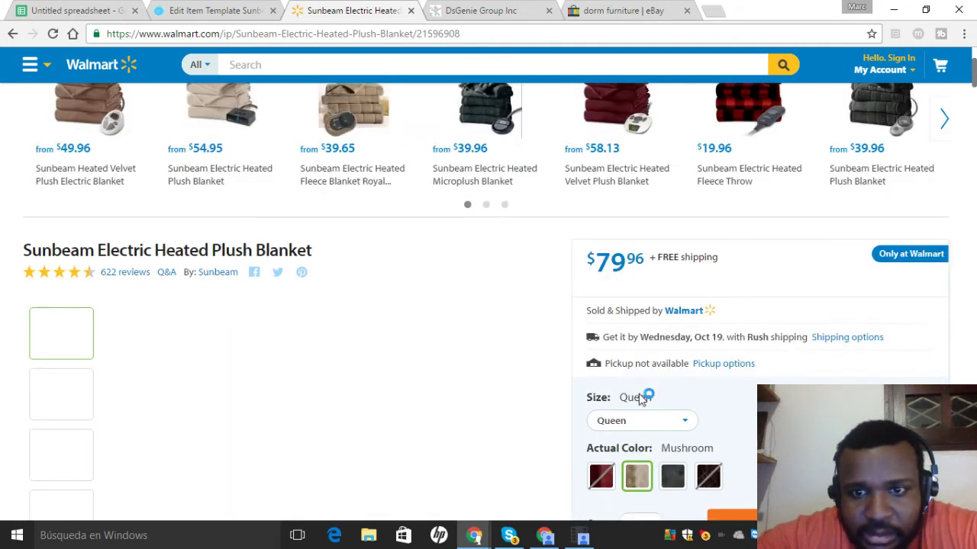
Copy the Walmart product page URL and return to the DS Genie template editor.
left_click(394, 35)
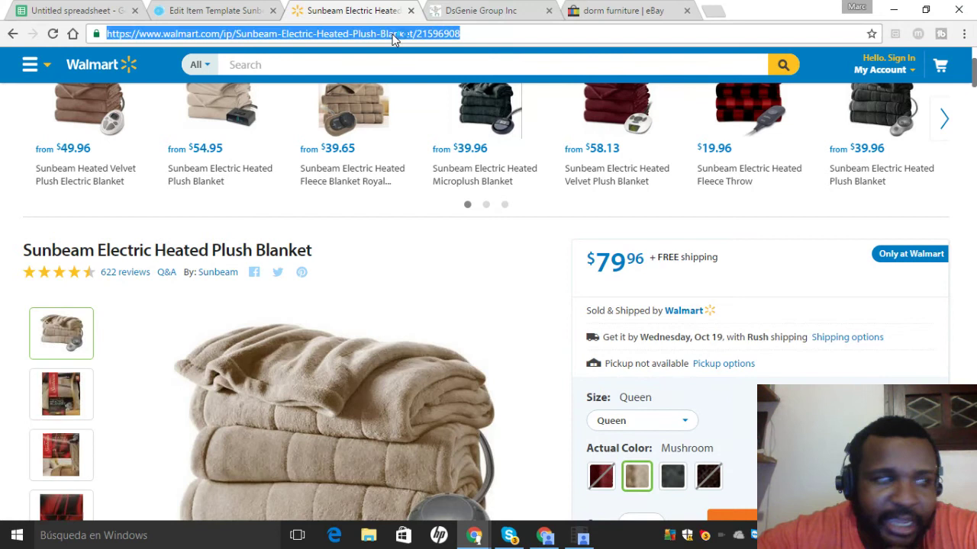
right_click(394, 38)
left_click(427, 85)
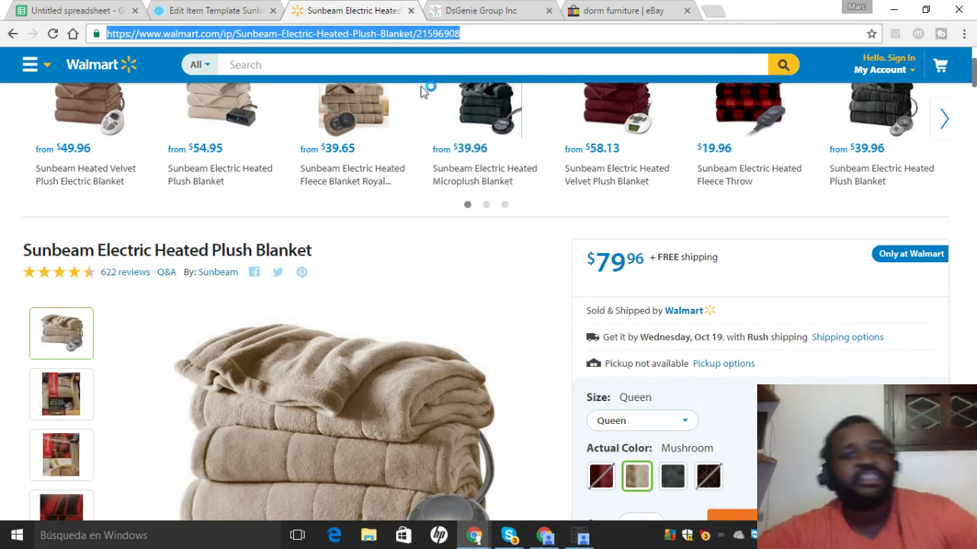
left_click(214, 10)
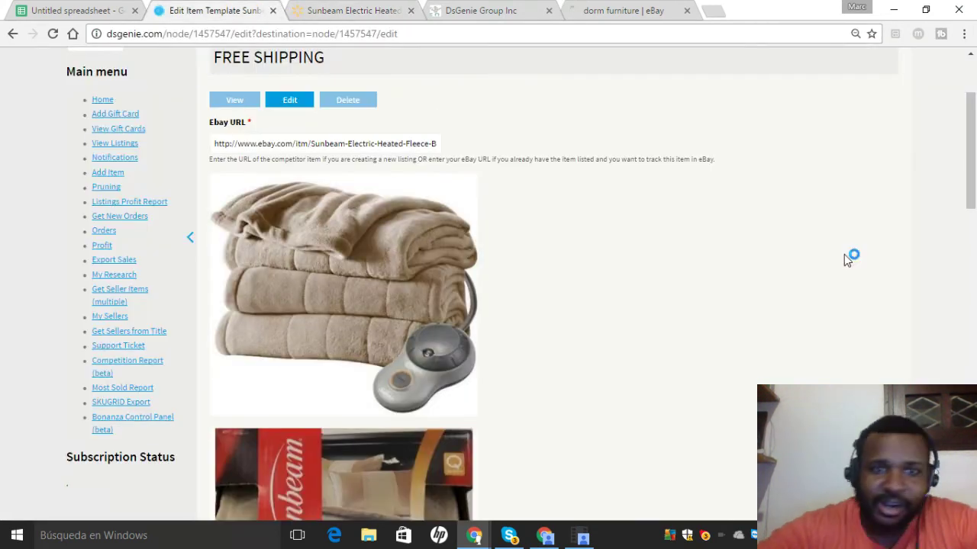
left_click_drag(971, 200, 970, 382)
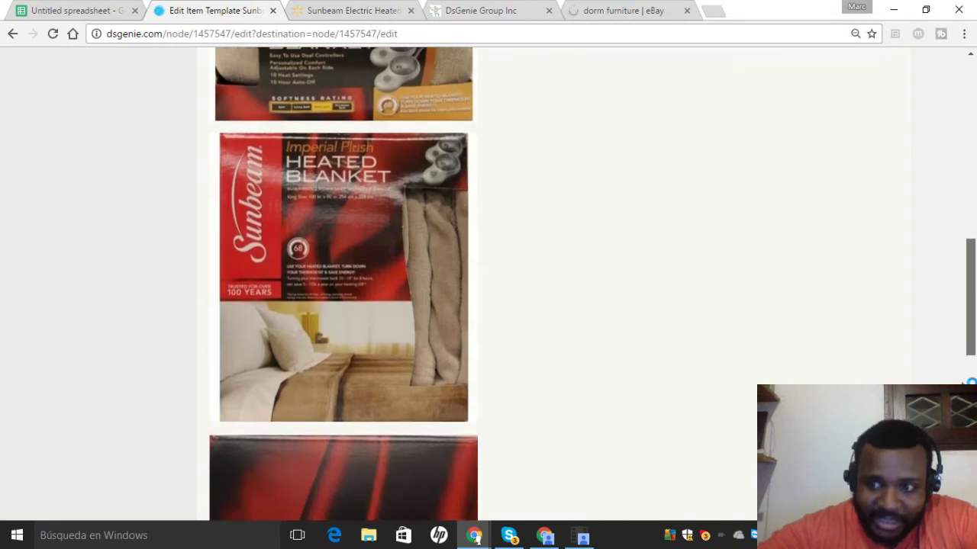
scroll(970, 382, "down", 5)
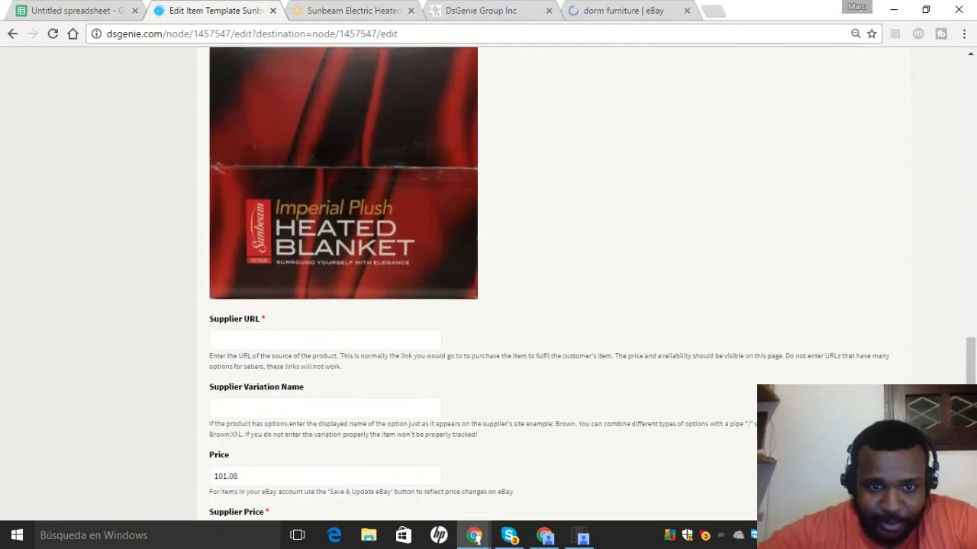
Paste the Walmart link as Supplier URL, fill the variation, check Walmart's price, and save.
left_click(254, 338)
key("ctrl+v")
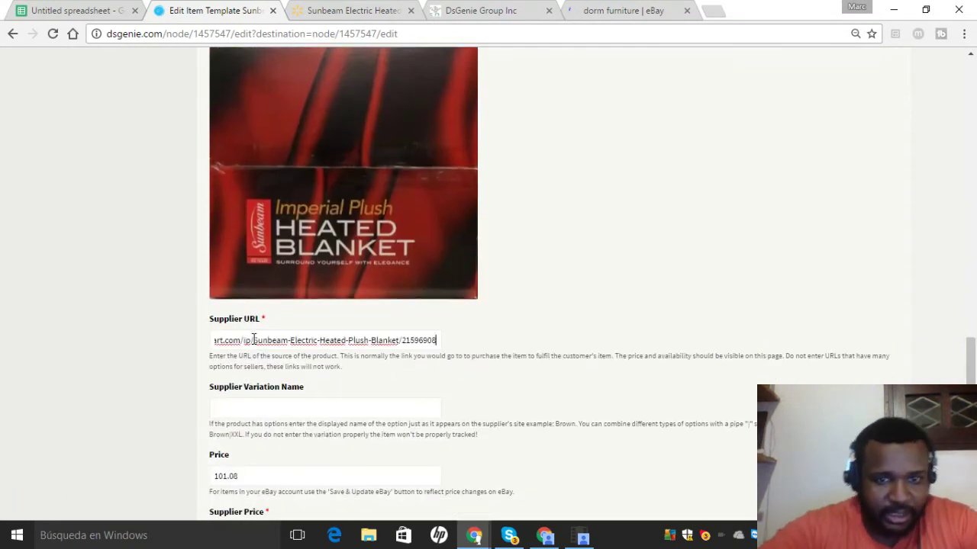
left_click(254, 415)
type("mushroom")
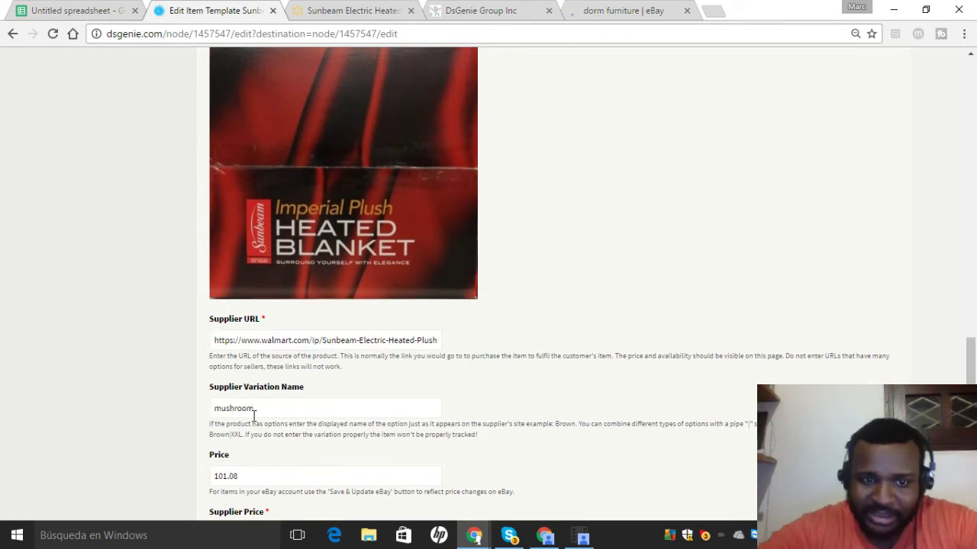
scroll(922, 322, "down", 3)
type("79")
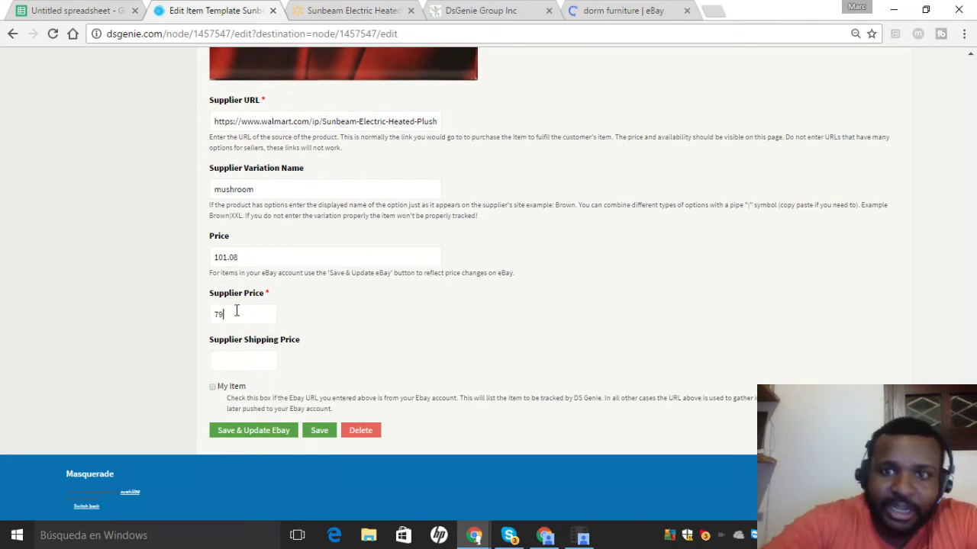
left_click(408, 8)
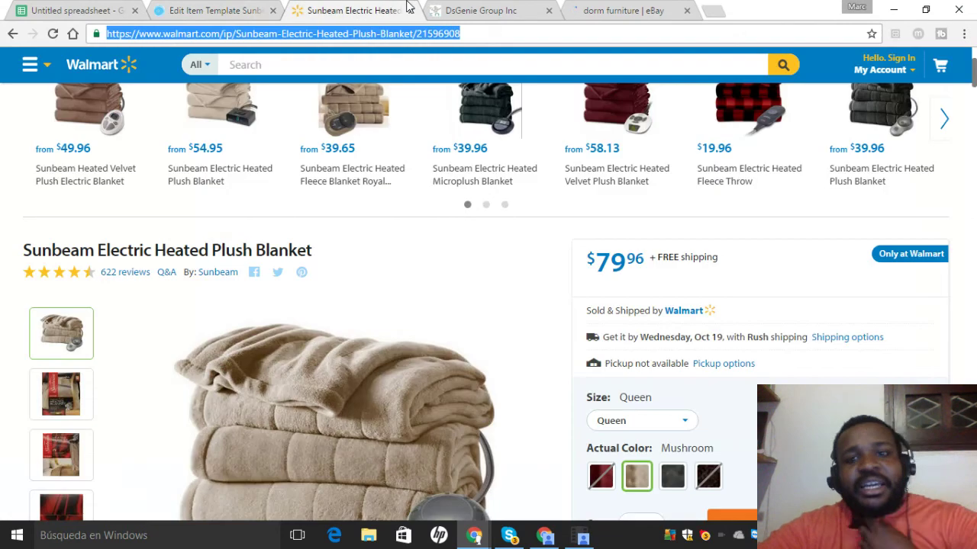
left_click(191, 9)
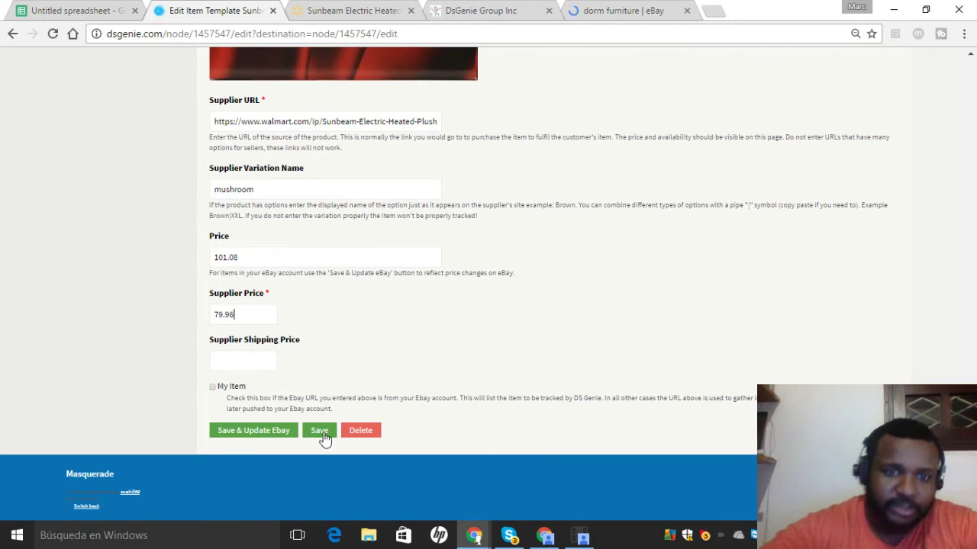
left_click(319, 432)
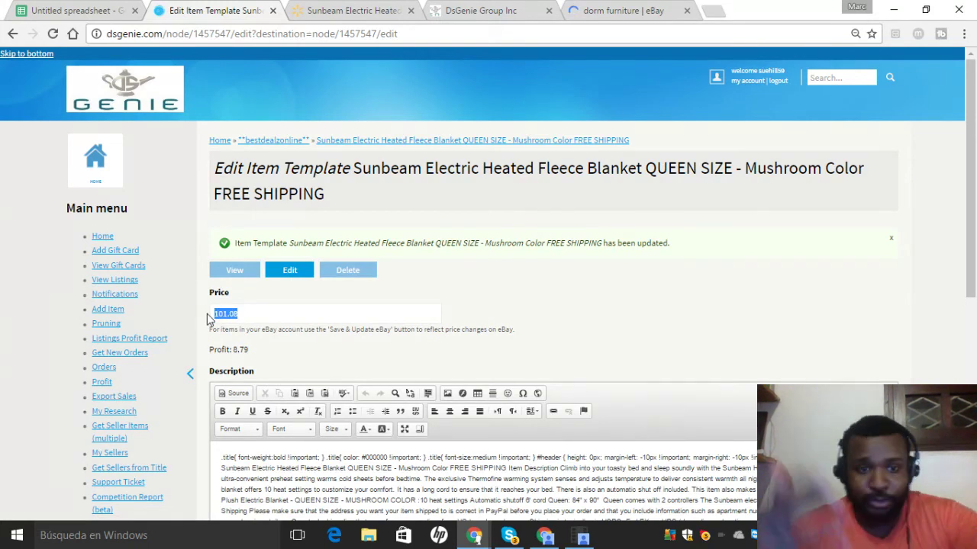
type("99.97")
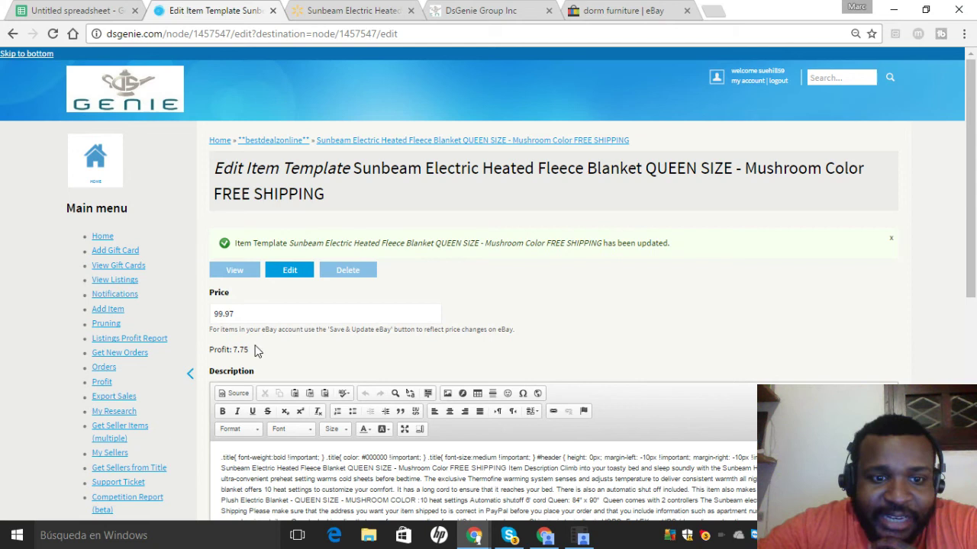
Open Windows Calculator via taskbar search and compute 80 × 3.
left_click(145, 537)
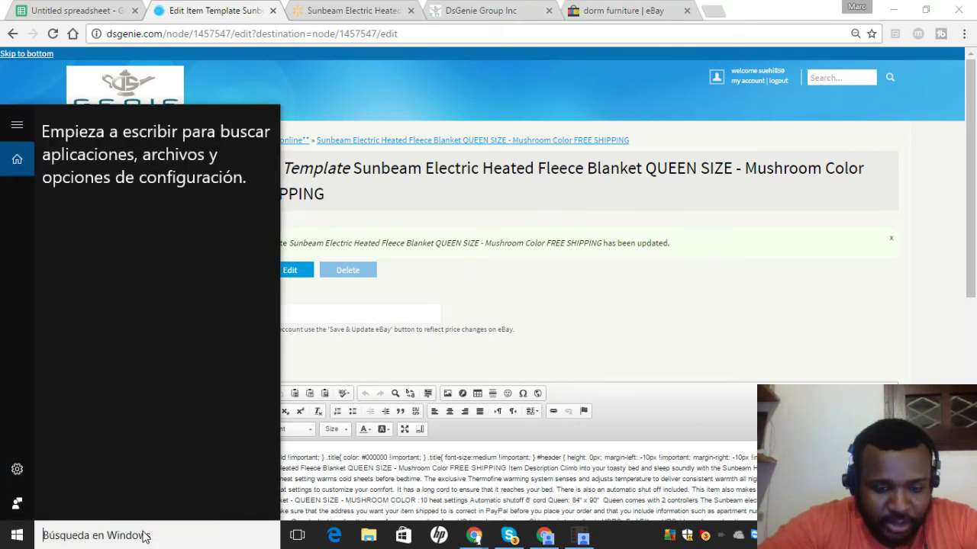
type("calc")
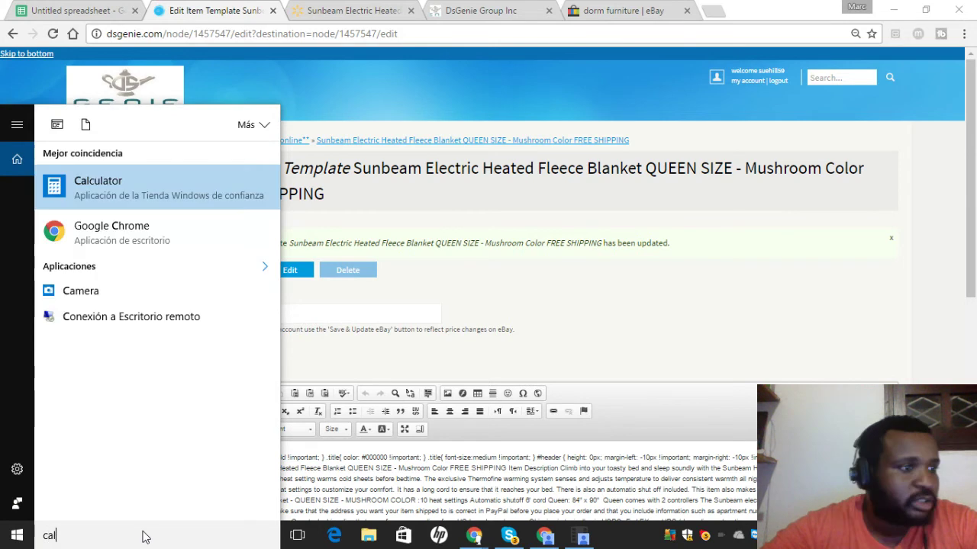
left_click(100, 191)
type("8")
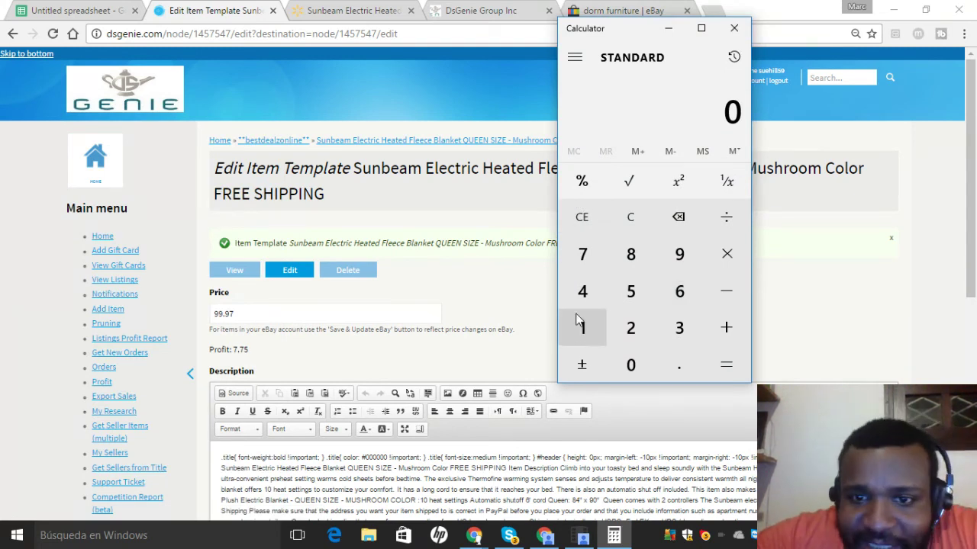
left_click(630, 366)
left_click(739, 257)
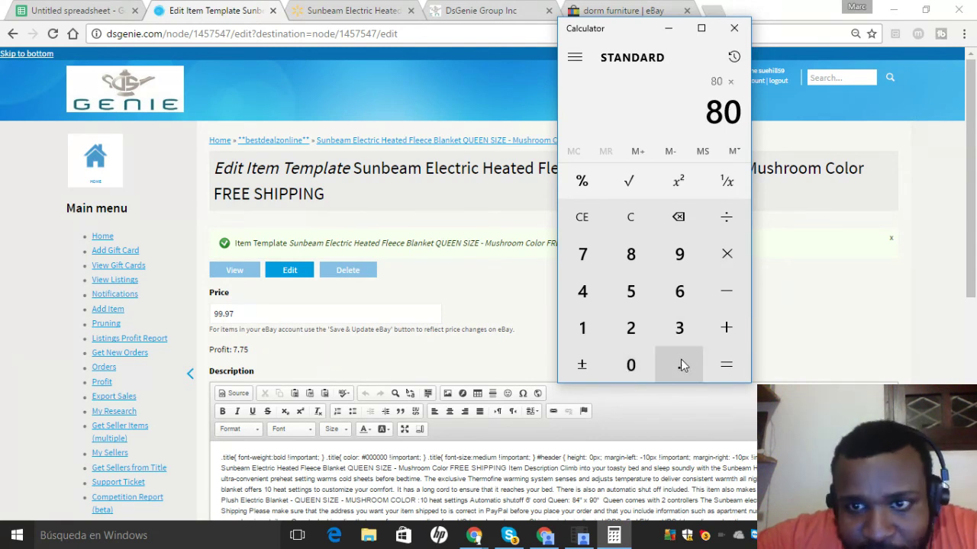
left_click(632, 365)
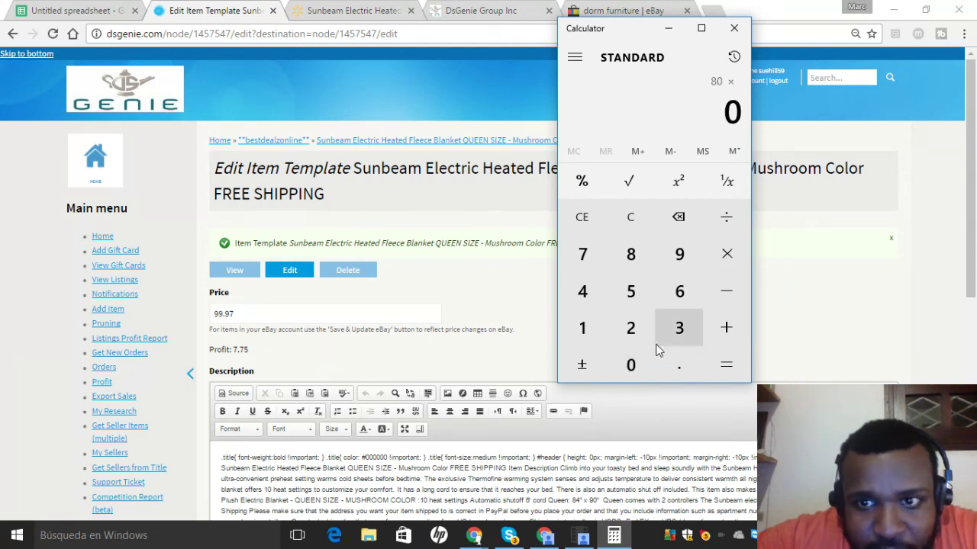
left_click(674, 336)
left_click(722, 365)
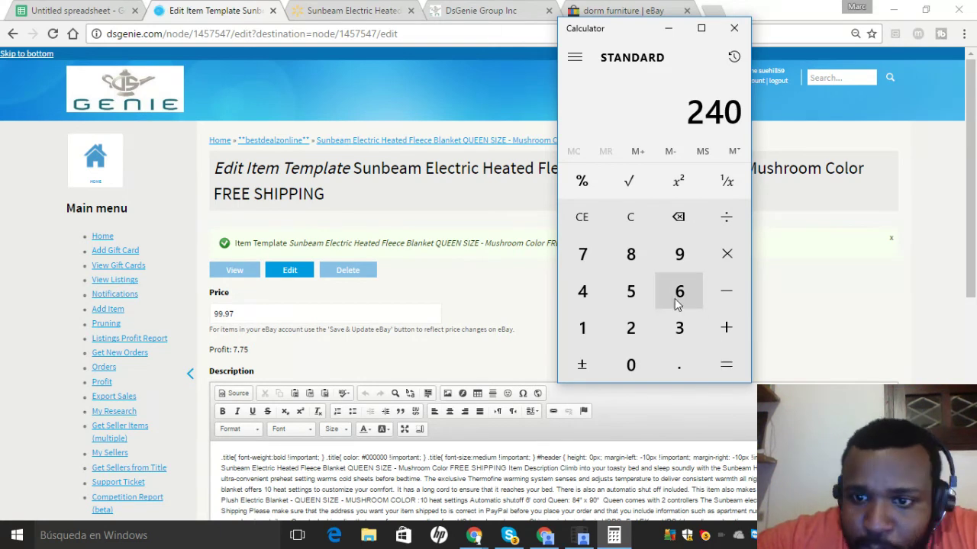
Compute 80 × 0.03 in Calculator, giving 2.4.
left_click(630, 254)
left_click(630, 364)
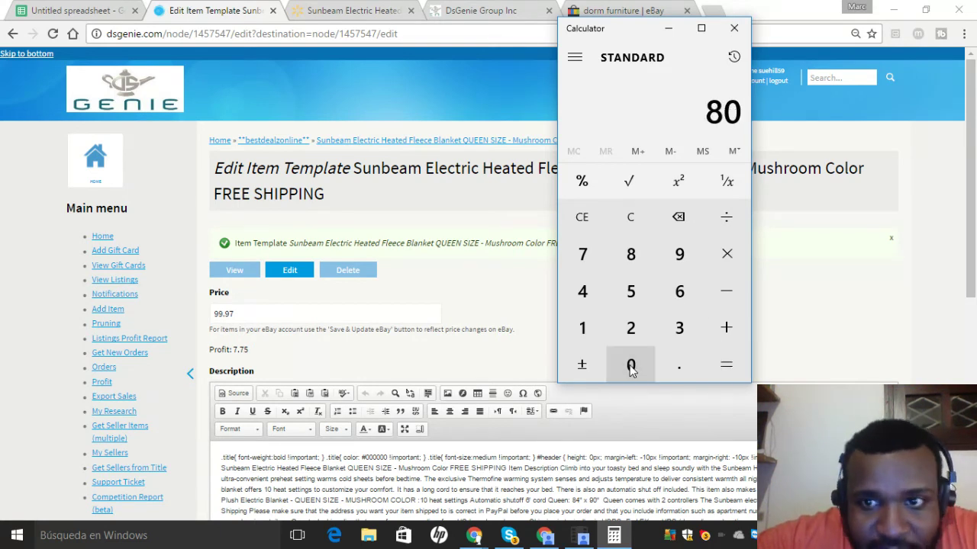
left_click(674, 377)
left_click(638, 373)
left_click(683, 329)
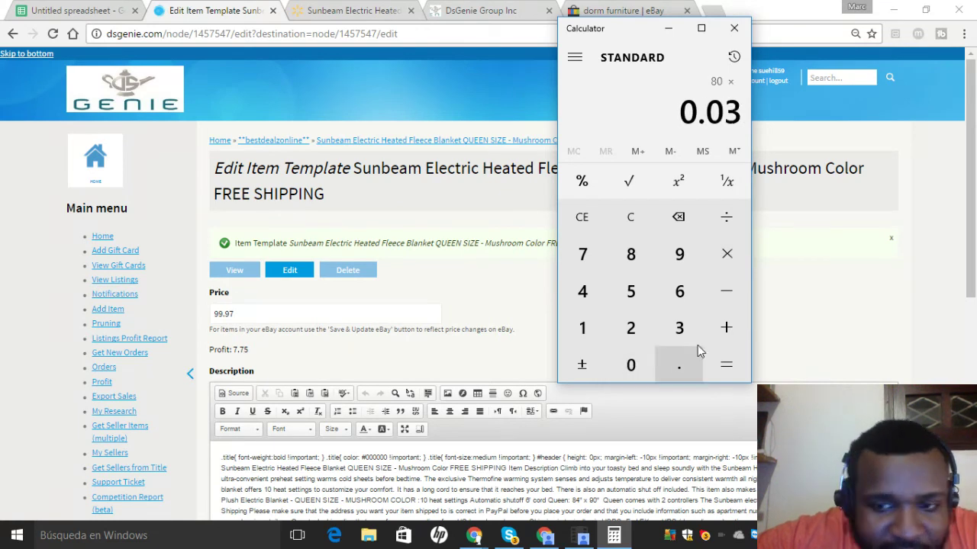
left_click(709, 365)
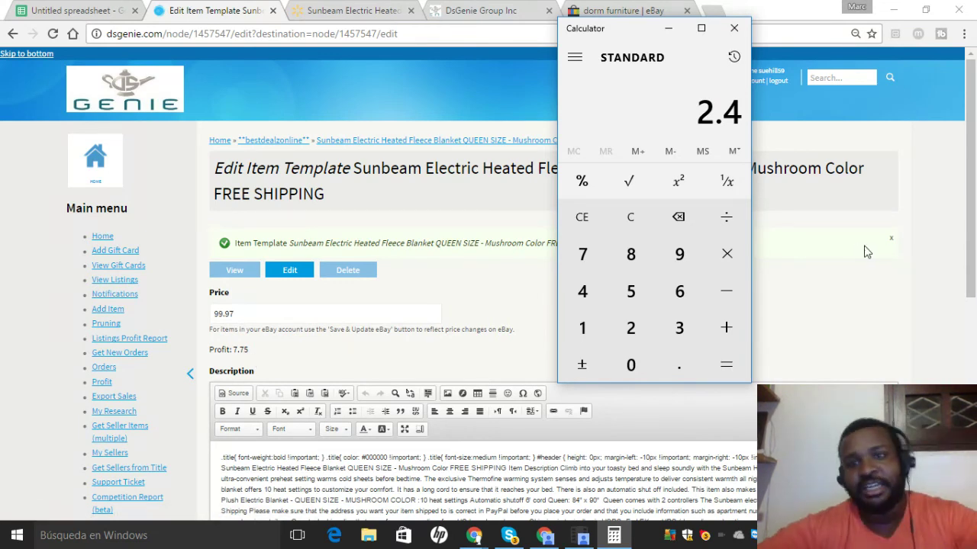
mouse_move(968, 229)
left_mouse_down()
mouse_move(966, 335)
mouse_move(952, 299)
left_mouse_up()
Clear the template's old description and bring up the Walmart blanket page.
left_click(558, 384)
key("ctrl+a")
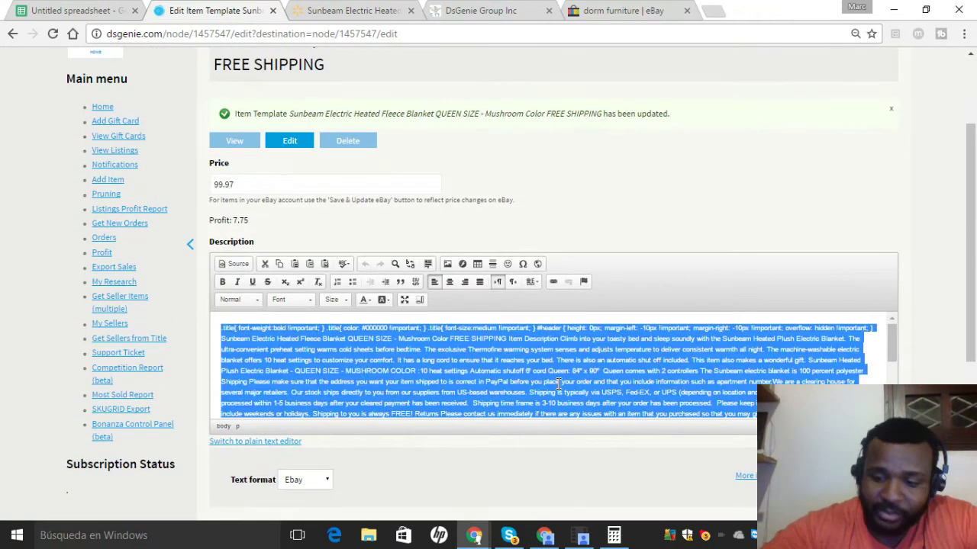
key("Delete")
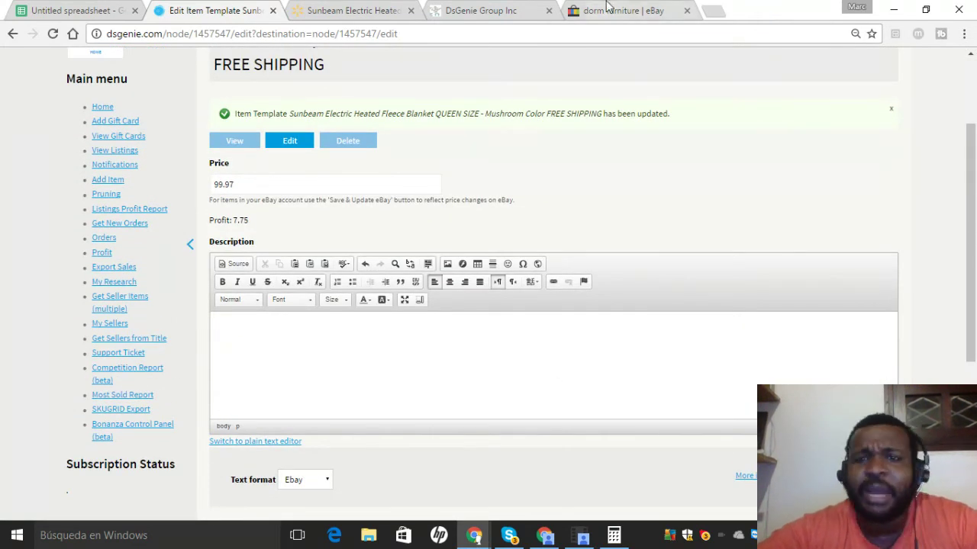
left_click(481, 10)
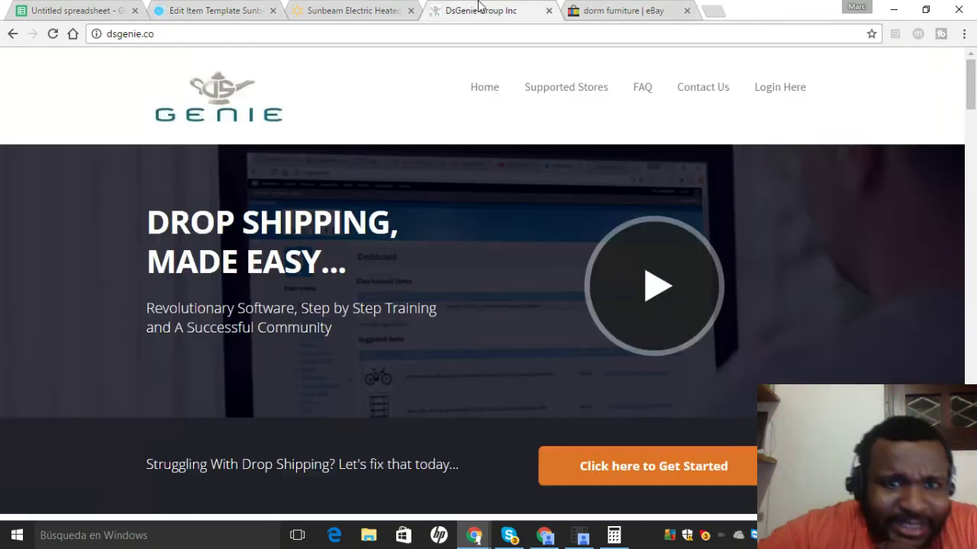
left_click(351, 10)
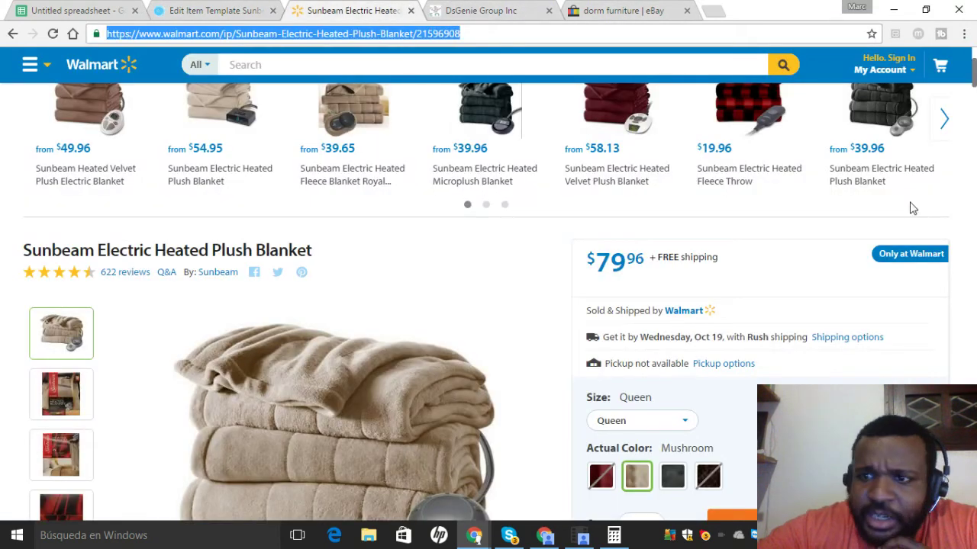
left_click_drag(972, 78, 972, 90)
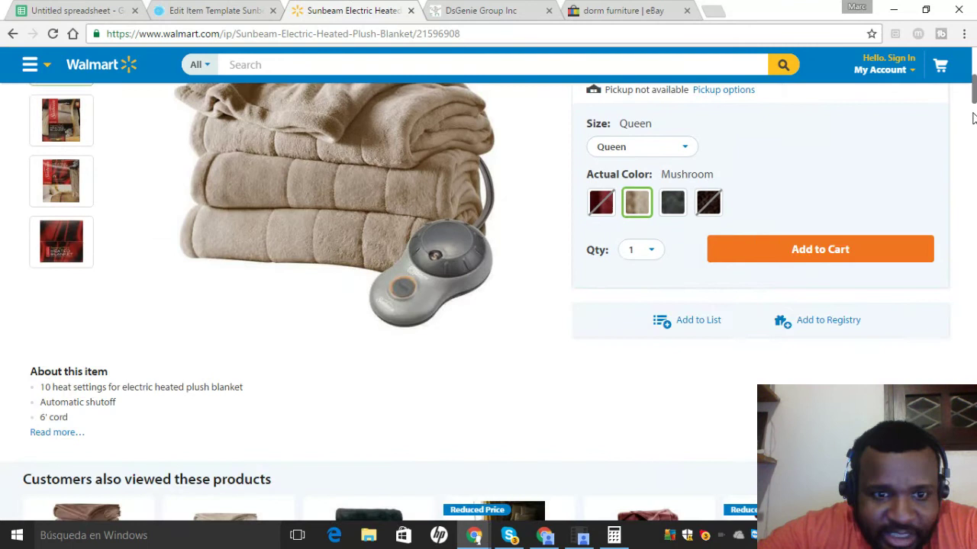
scroll(973, 126, "down", 1)
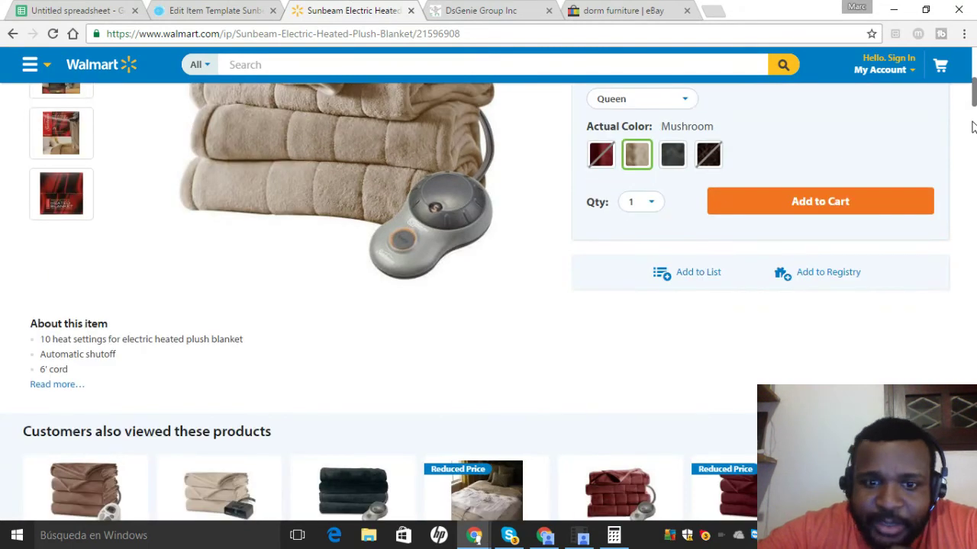
scroll(974, 107, "down", 3)
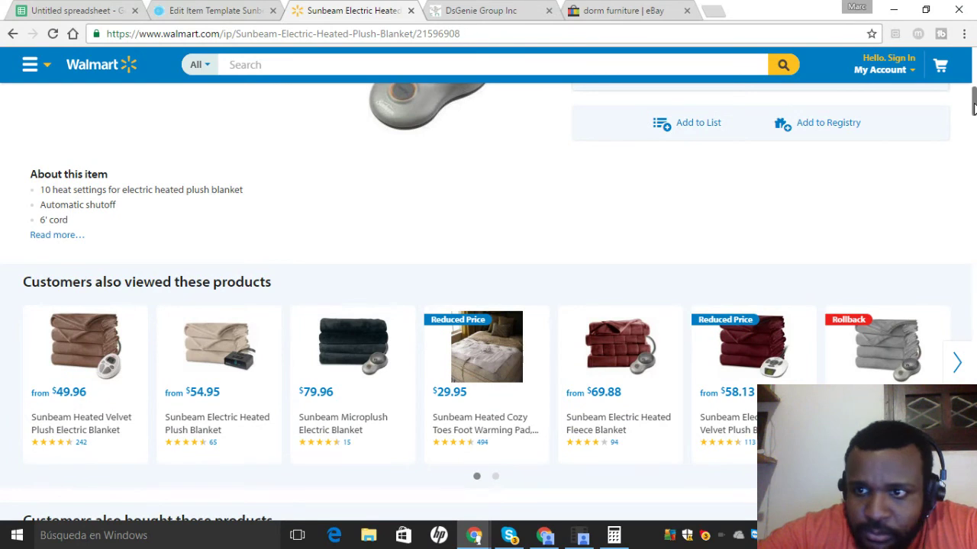
left_click_drag(974, 107, 974, 155)
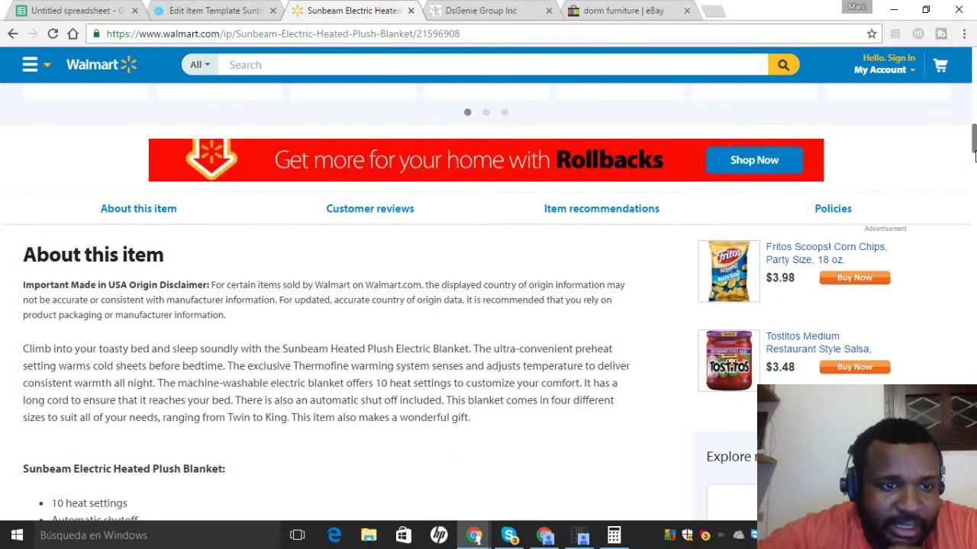
scroll(115, 371, "down", 3)
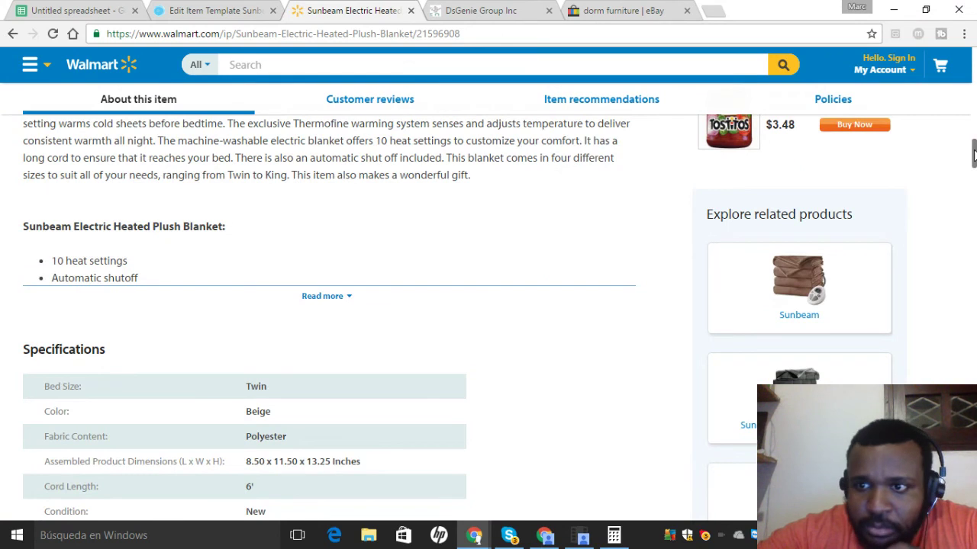
left_click_drag(974, 155, 974, 145)
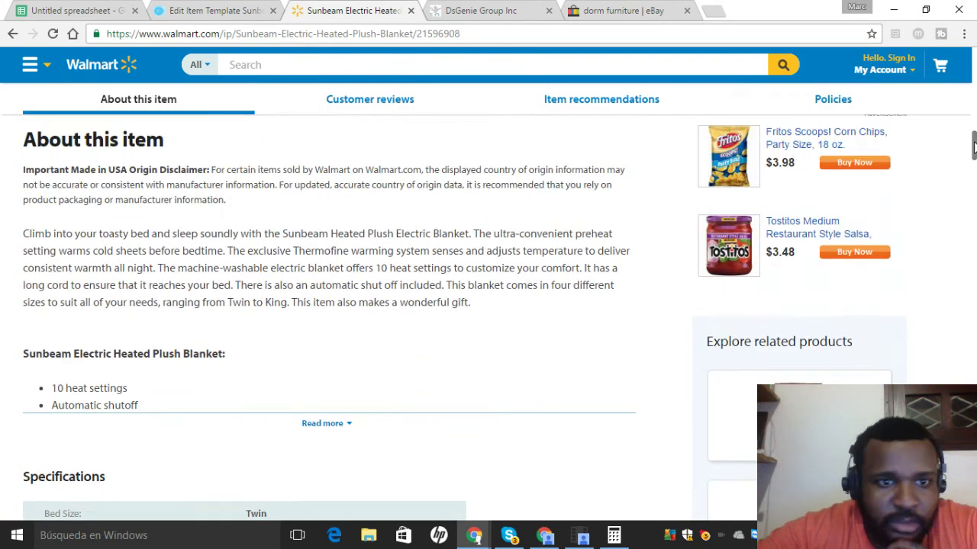
Copy the Sunbeam blanket's About this item paragraph and expand the full details.
triple_click(247, 245)
key("ctrl+c")
right_click(246, 247)
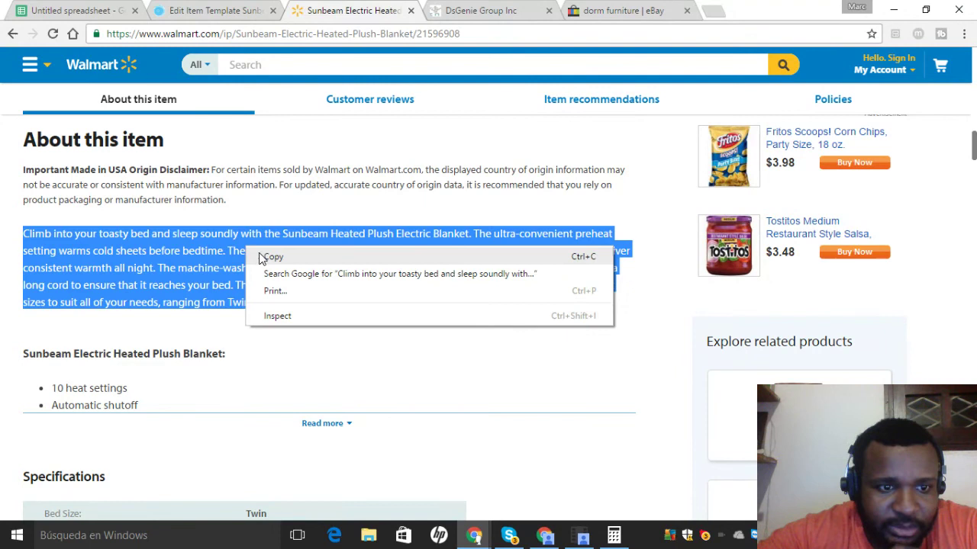
left_click(264, 258)
left_click(321, 424)
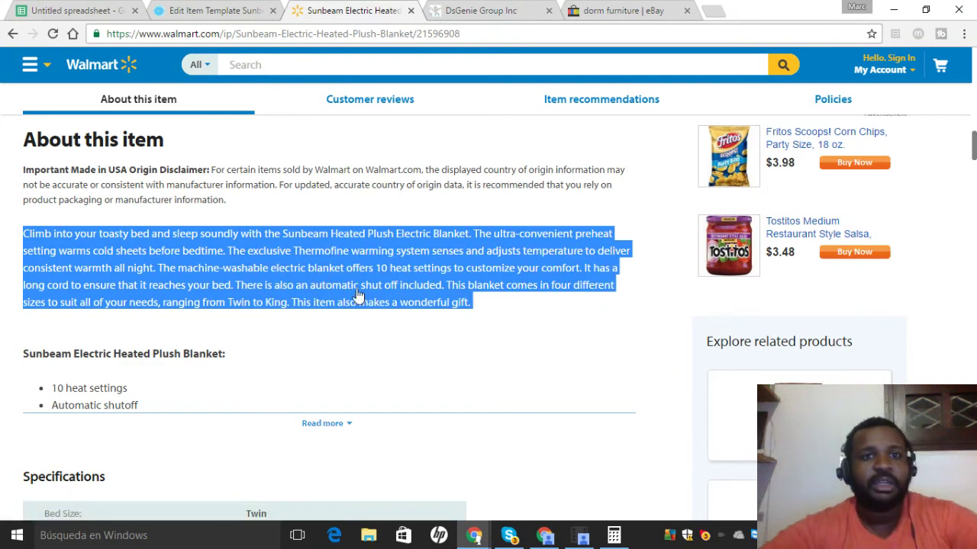
Paste the Walmart blanket paragraph into the template's description field.
left_click(217, 10)
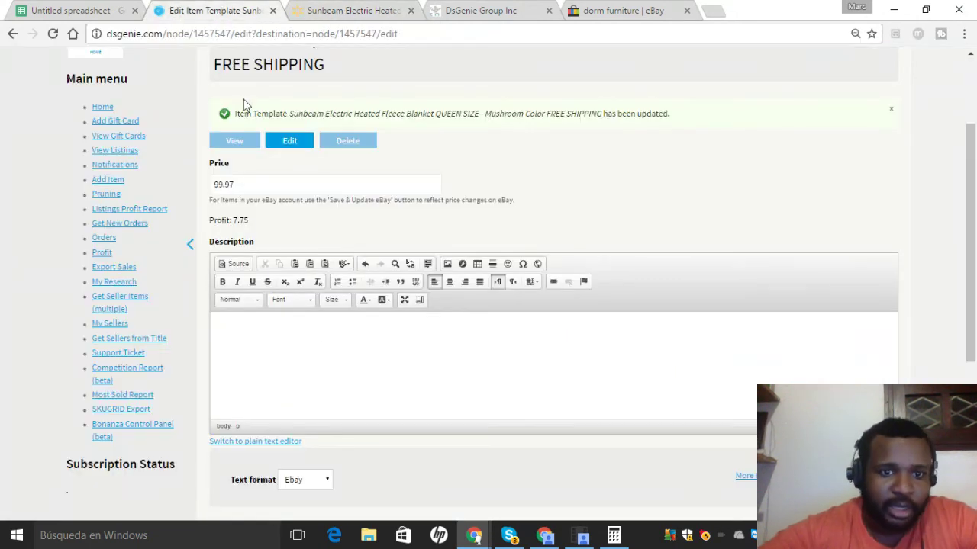
left_click(320, 333)
key("ctrl+v")
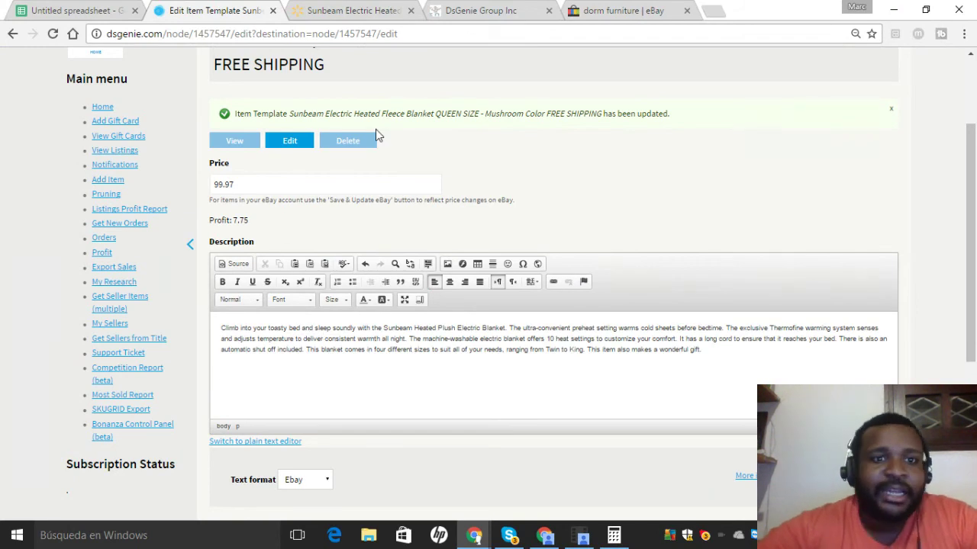
Copy the Walmart product heading and feature bullet list for the template.
left_click(607, 9)
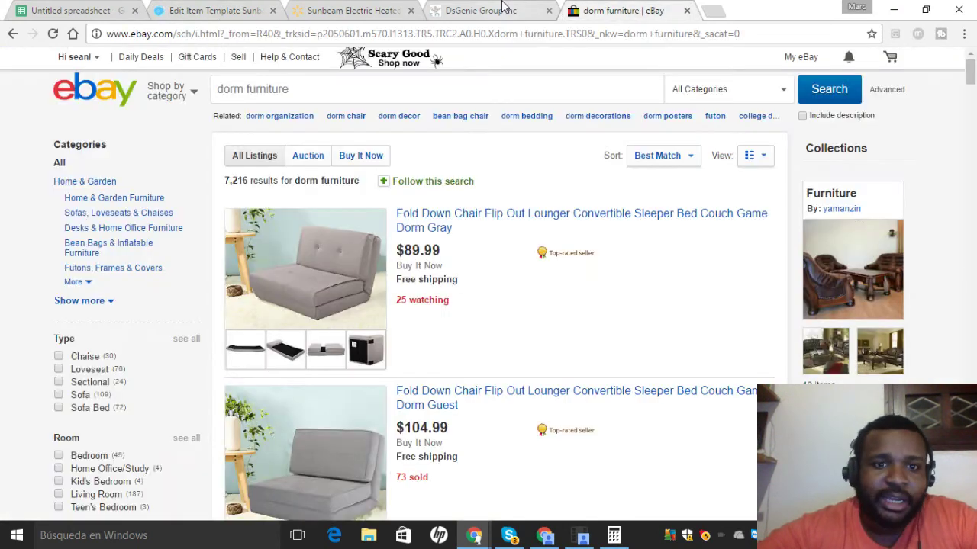
left_click(503, 6)
left_click(381, 7)
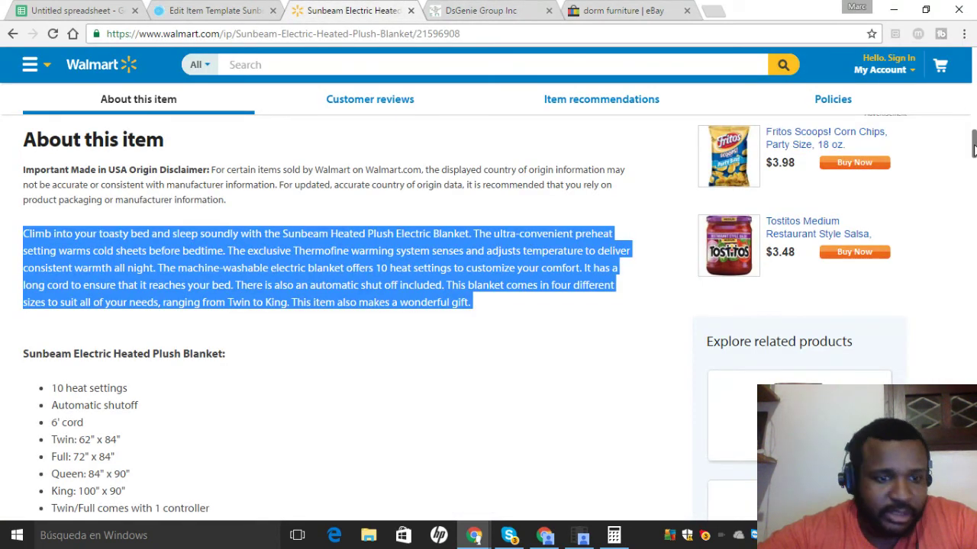
left_click_drag(974, 148, 974, 153)
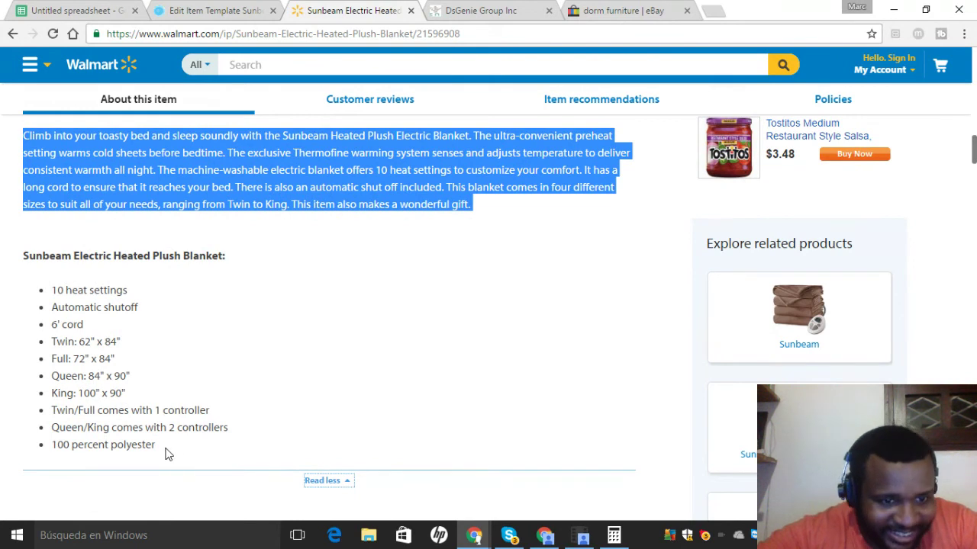
left_click_drag(163, 452, 21, 252)
right_click(23, 255)
left_click(36, 258)
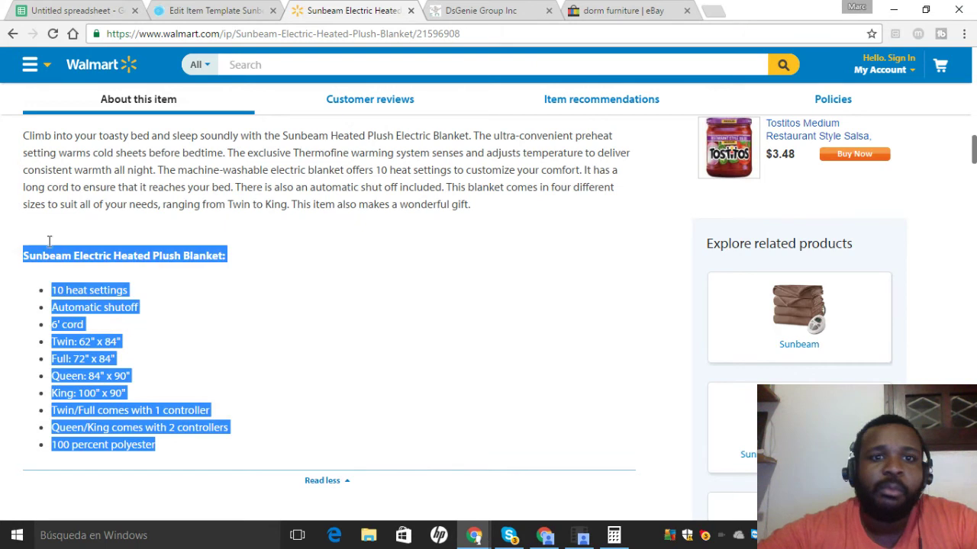
left_click(202, 9)
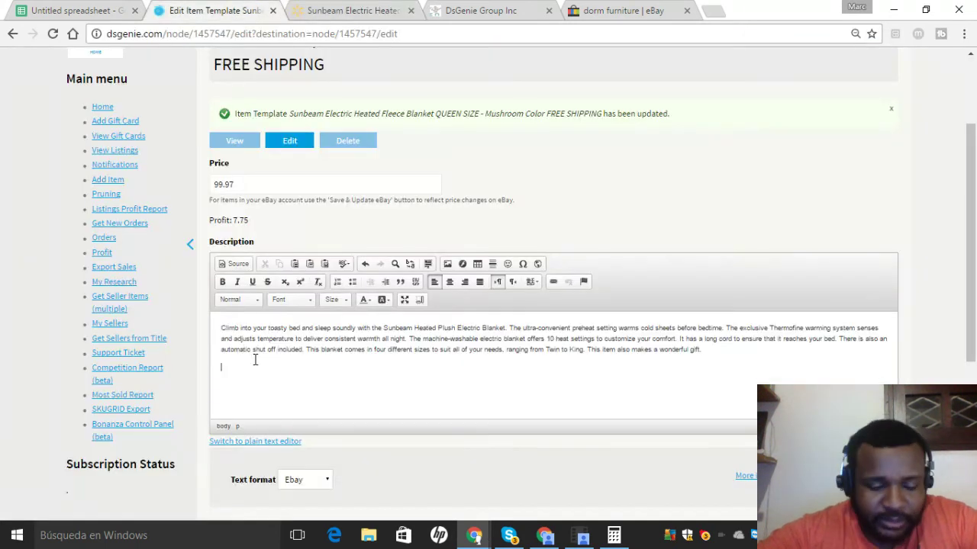
Paste the feature bullets, removing the Twin, Full, King and Twin/Full lines and '/King'.
key("ctrl+v")
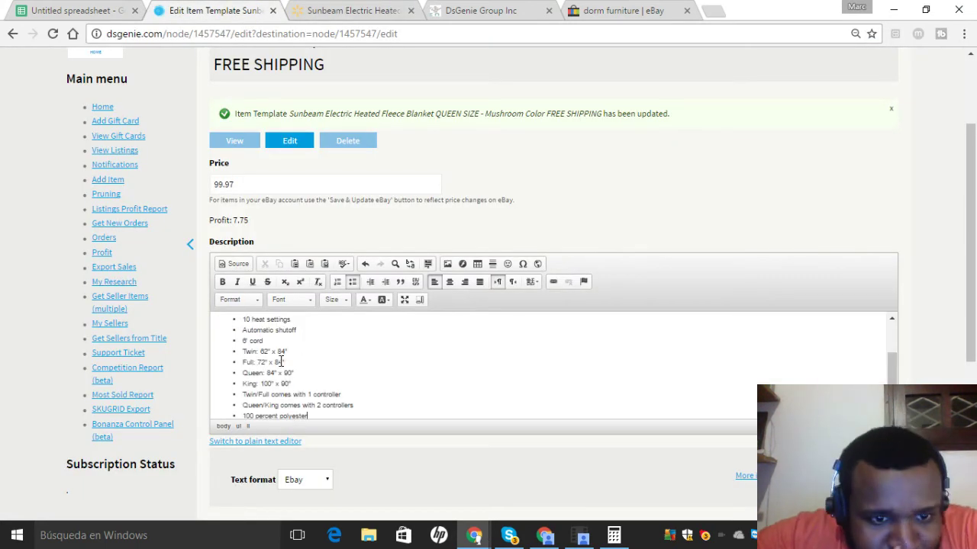
left_click_drag(293, 361, 240, 352)
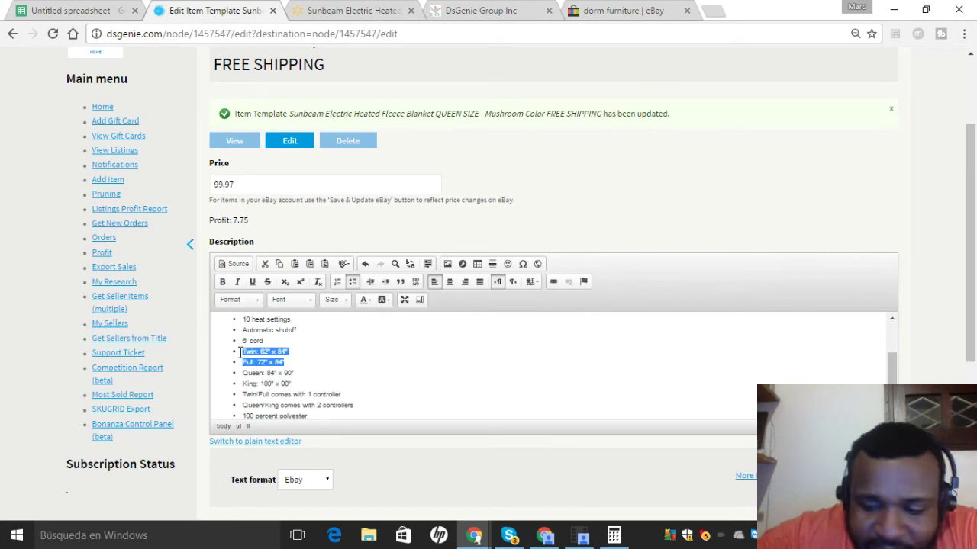
key("BackSpace")
key("BackSpace")
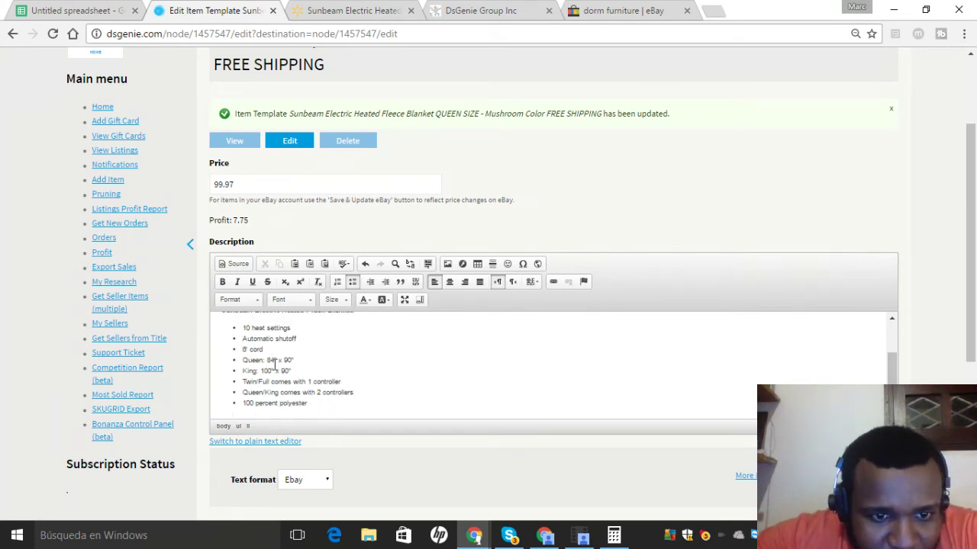
left_click_drag(261, 372, 228, 372)
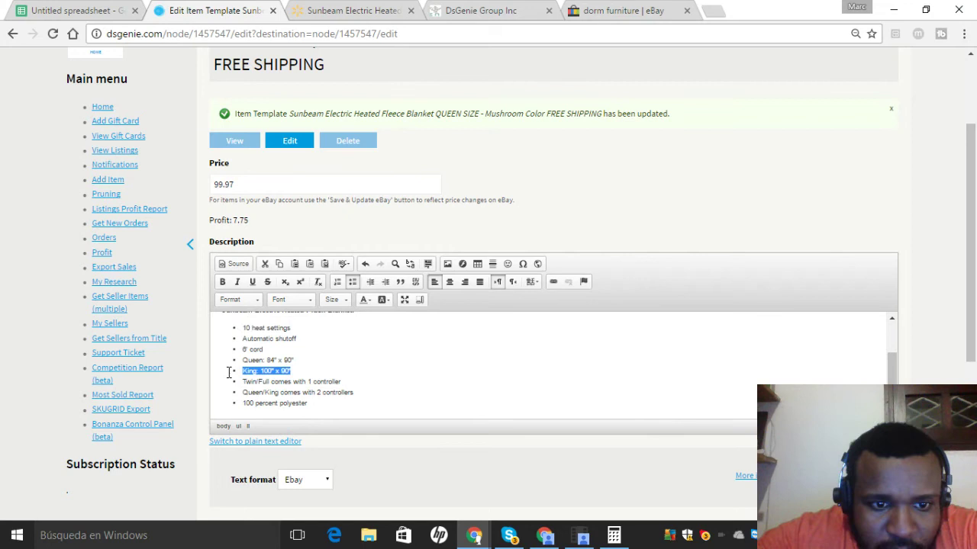
key("BackSpace")
key("BackSpace")
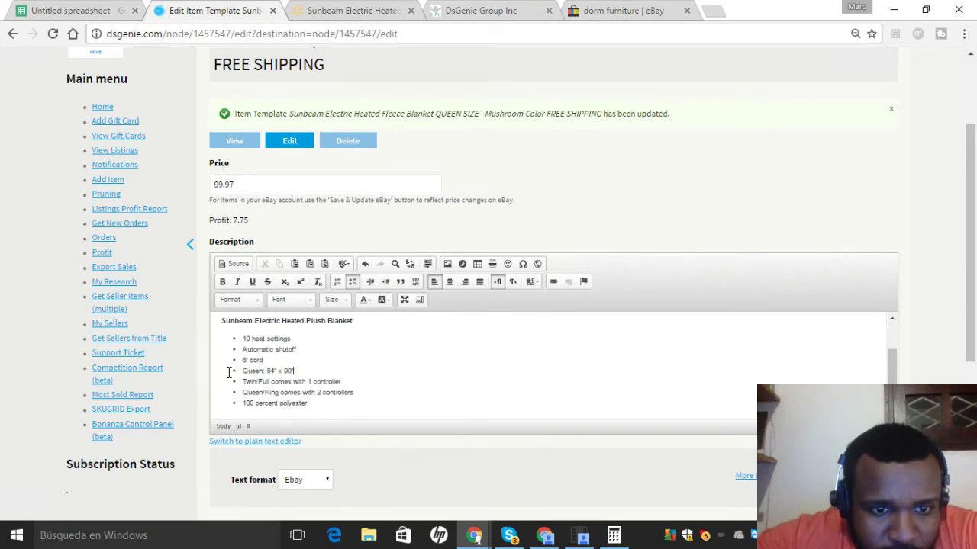
left_click_drag(360, 379, 241, 381)
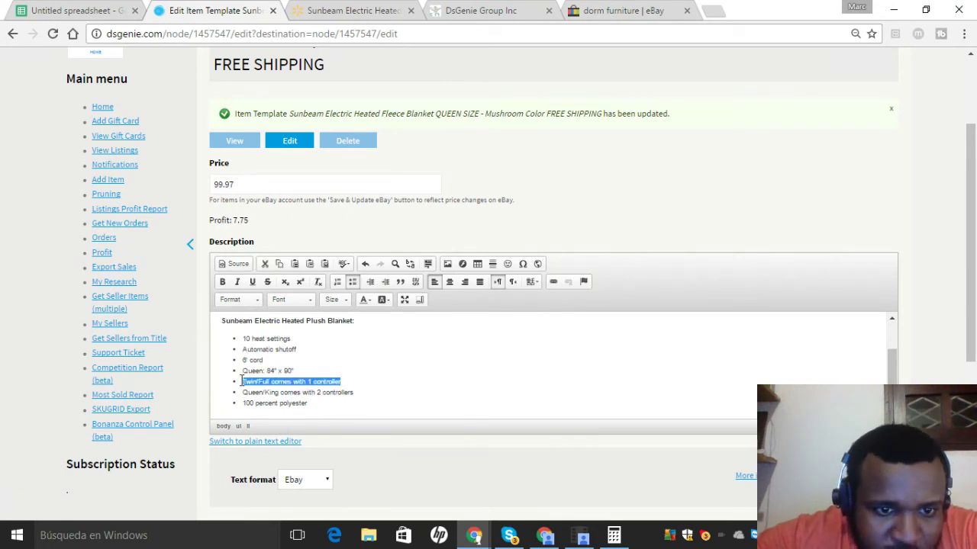
key("BackSpace")
key("BackSpace")
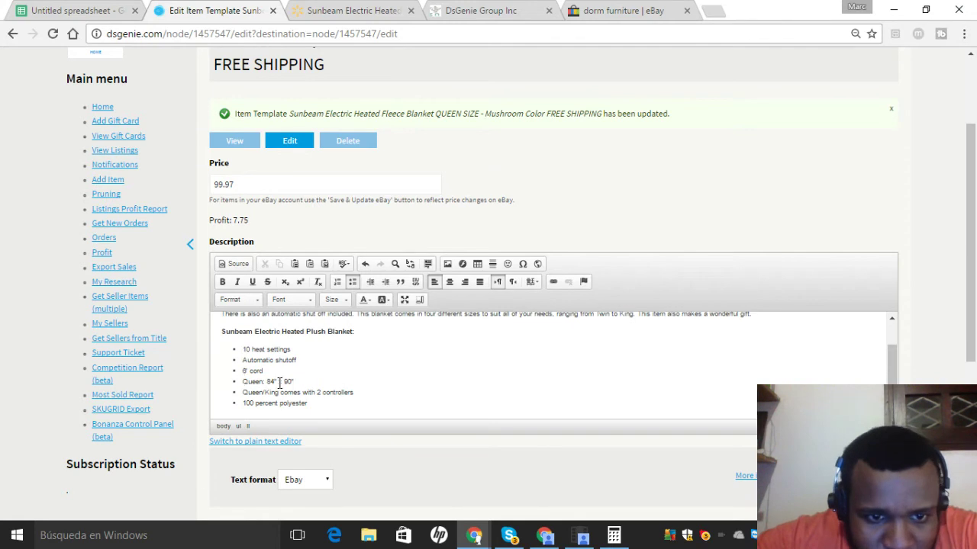
left_click_drag(290, 394, 266, 395)
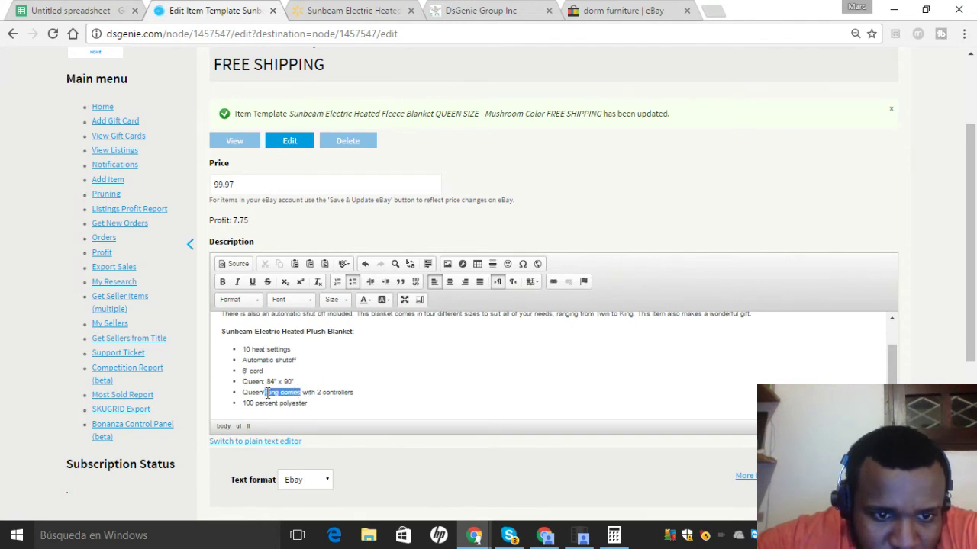
left_click(276, 394)
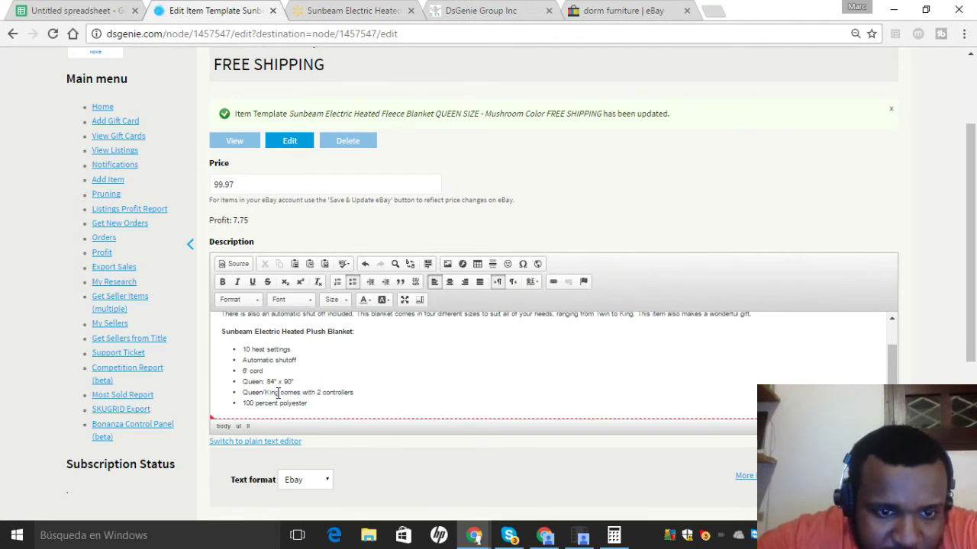
key("BackSpace")
key("BackSpace")
key("BackSpace")
key("BackSpace")
key("BackSpace")
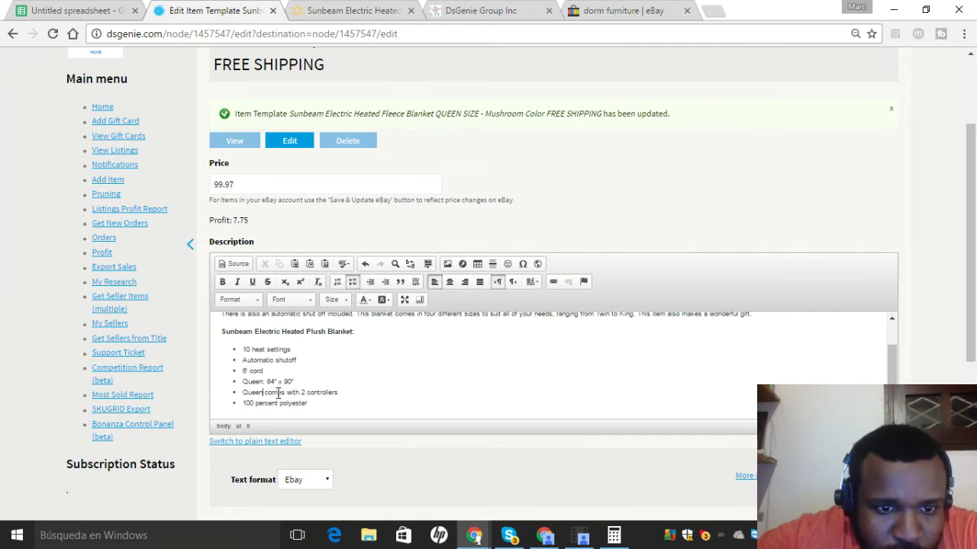
Add a 'Color: Mushroom' bullet at the top and save the template.
left_click(244, 348)
key("Return")
type("Color")
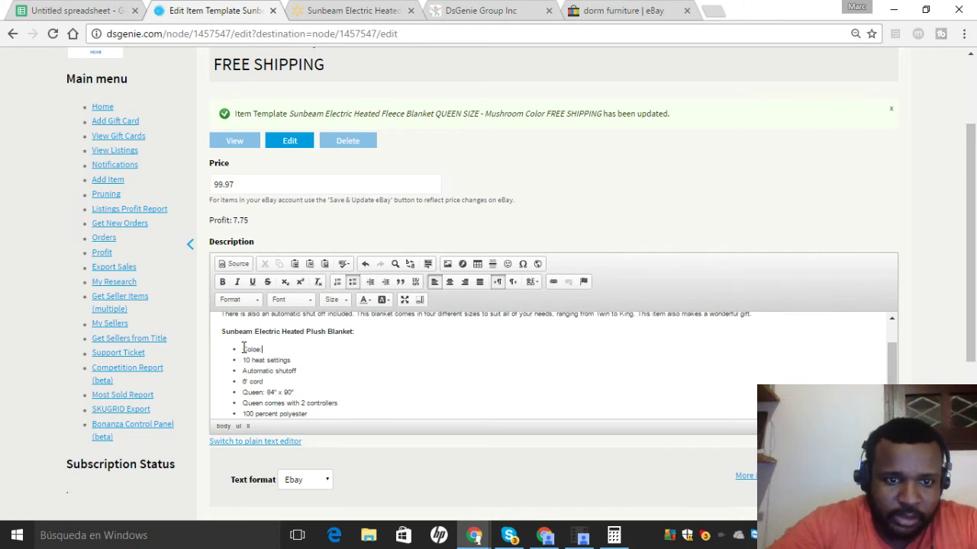
key("BackSpace")
type("r")
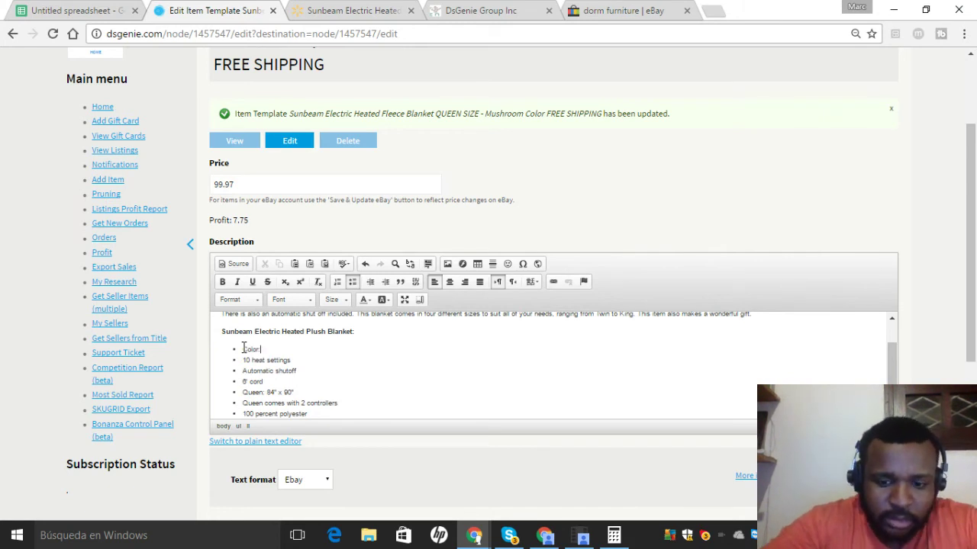
type(": Mushroom")
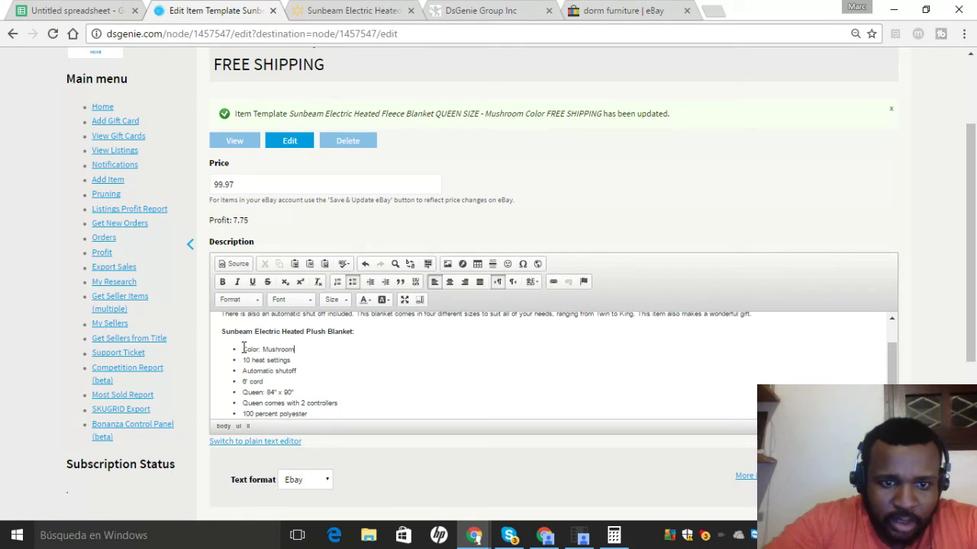
scroll(419, 360, "down", 2)
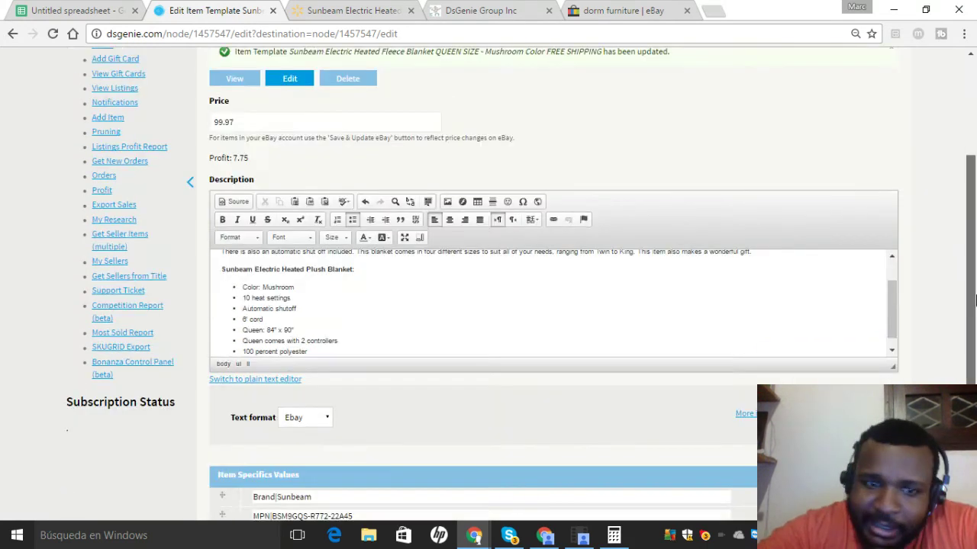
scroll(419, 359, "down", 2)
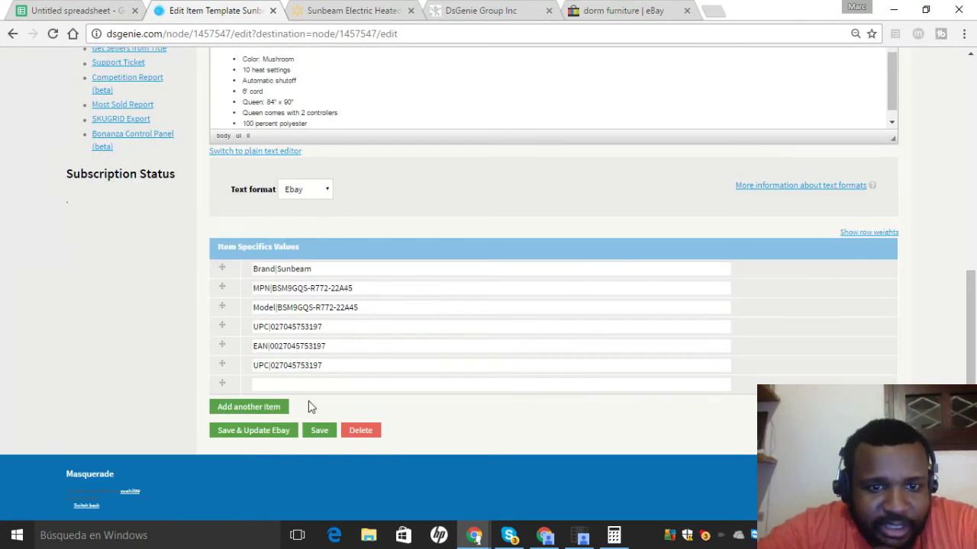
left_click(321, 432)
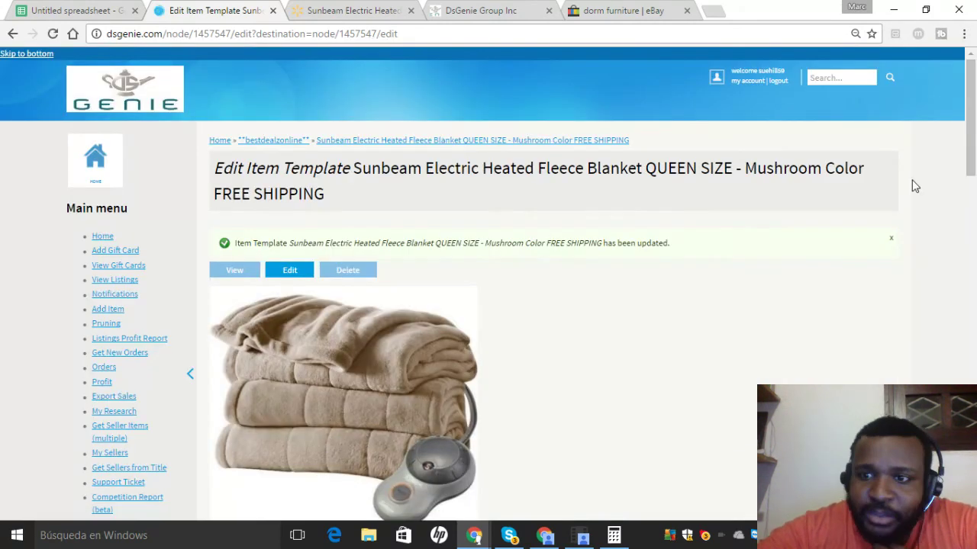
left_click_drag(971, 116, 975, 435)
Save the Sunbeam heated fleece blanket template, landing on the Disney Princess Elena scepter edit page.
left_click(324, 434)
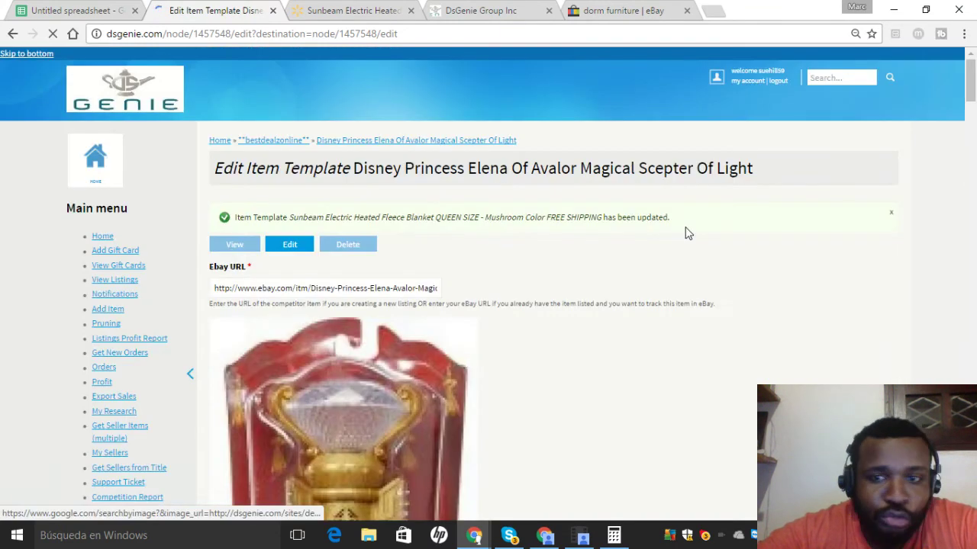
scroll(972, 103, "down", 1)
left_click_drag(972, 104, 972, 363)
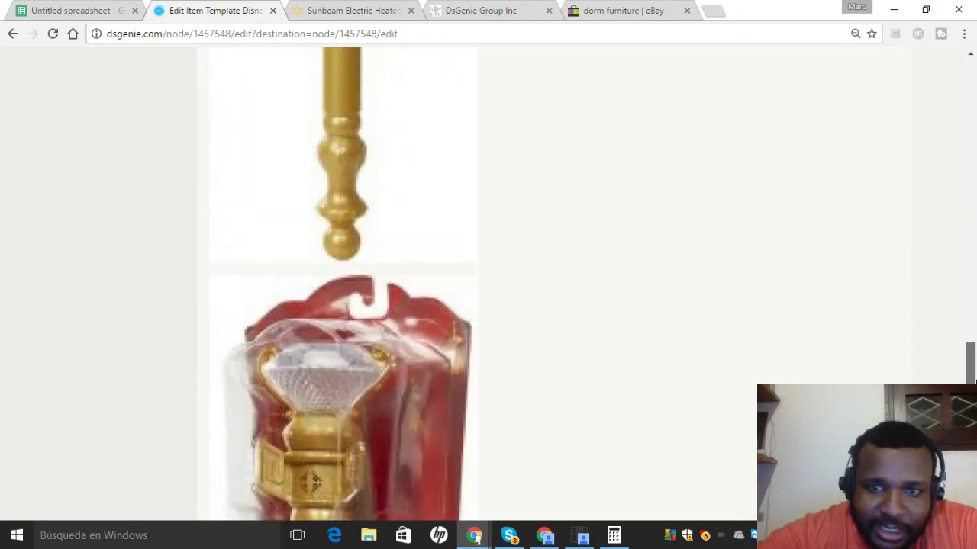
scroll(488, 282, "down", 5)
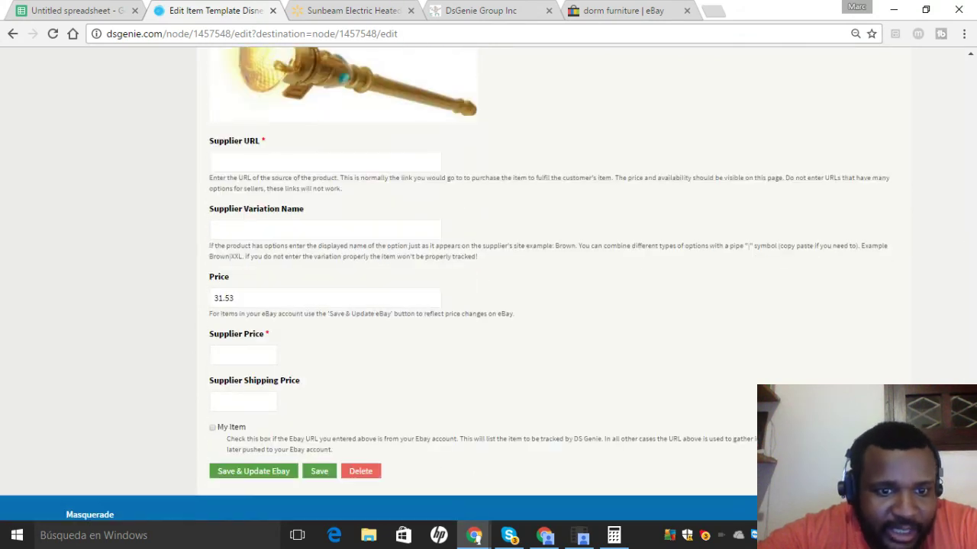
scroll(488, 282, "up", 15)
scroll(488, 282, "up", 15)
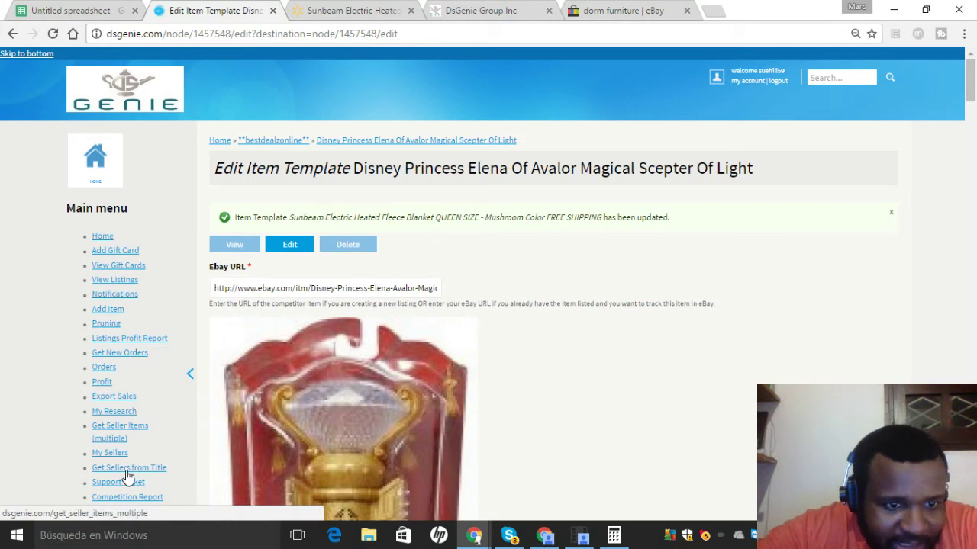
Open the Garage Door Insulation Kit template from the first researched seller's items.
left_click(125, 406)
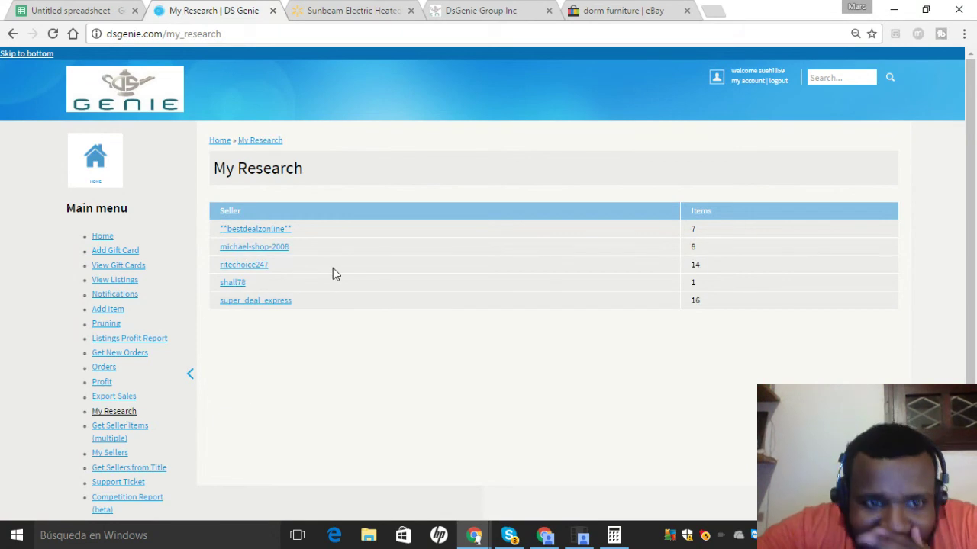
left_click(271, 229)
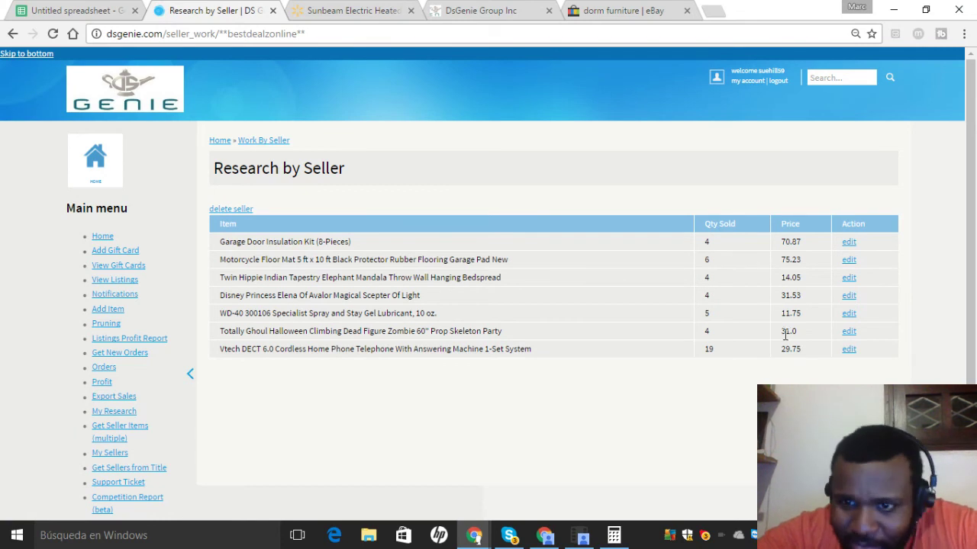
left_click(849, 242)
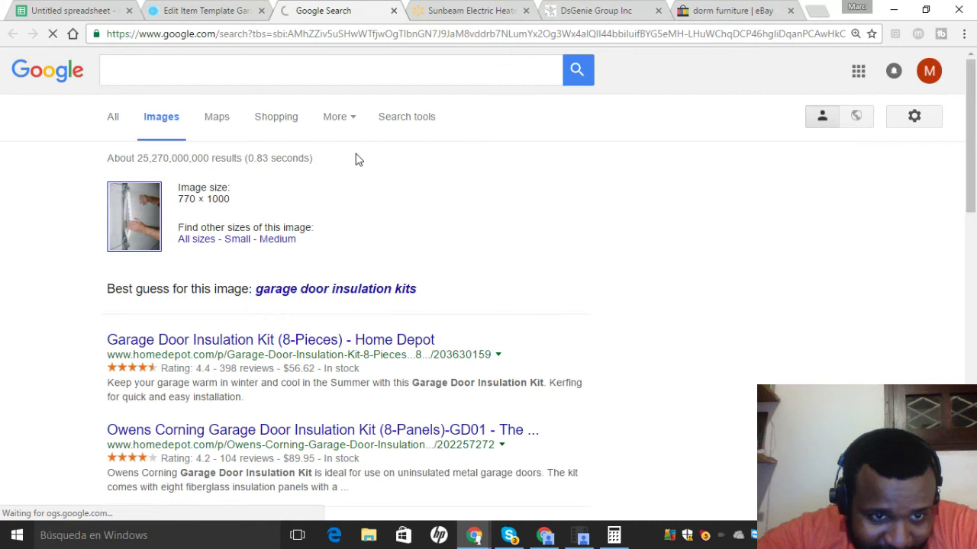
Copy the address of Home Depot's $56.62 Garage Door Insulation Kit (8-Pieces) page.
left_click(357, 349)
left_click(197, 7)
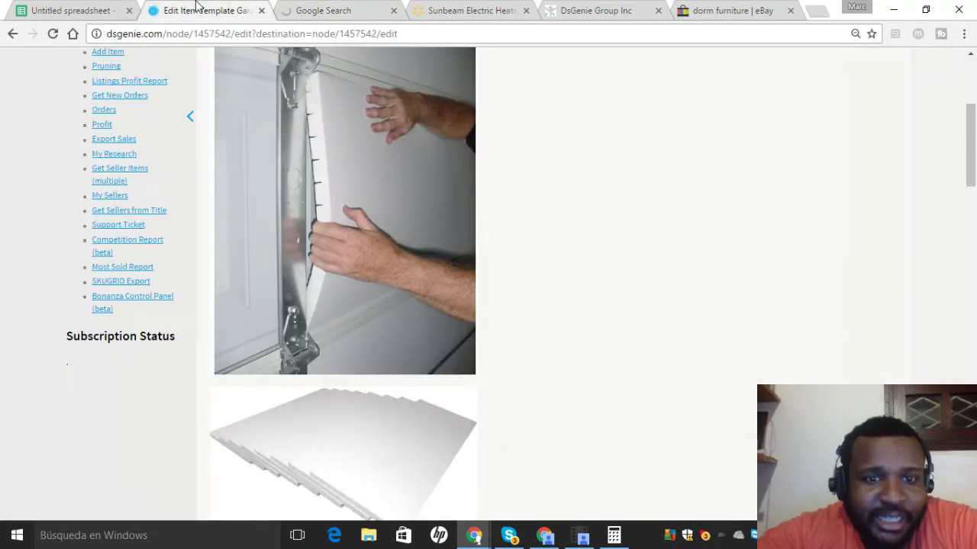
left_click_drag(970, 145, 971, 305)
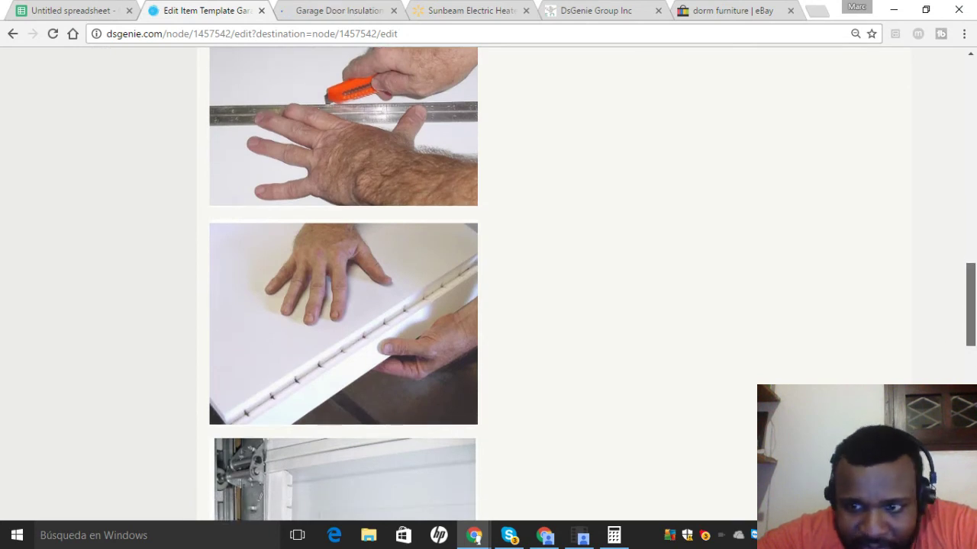
scroll(489, 283, "down", 3)
scroll(488, 282, "down", 5)
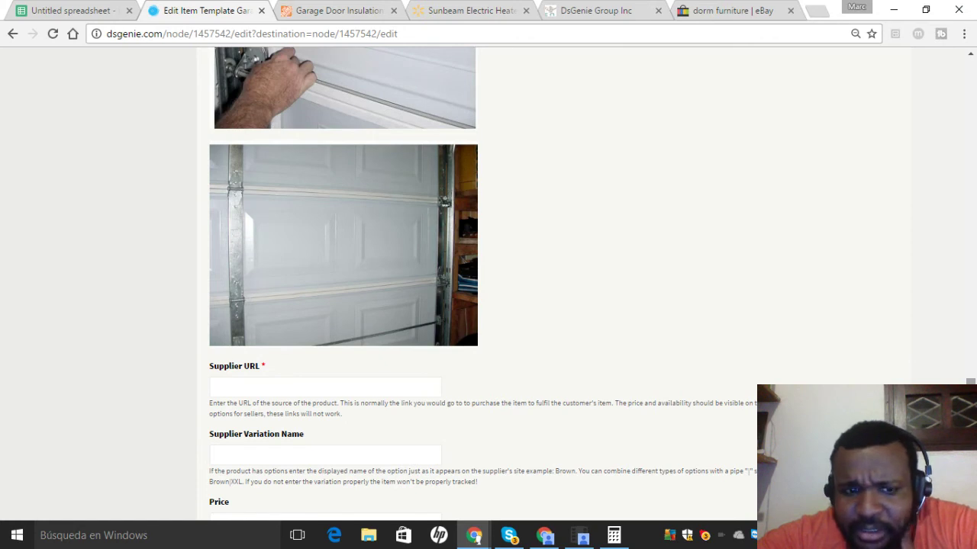
scroll(488, 282, "down", 3)
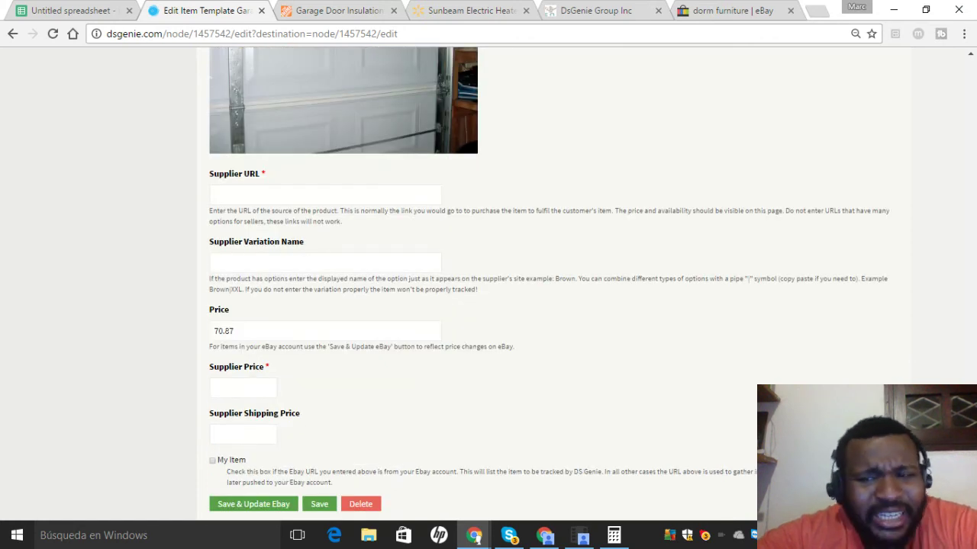
scroll(488, 282, "up", 4)
left_click(374, 7)
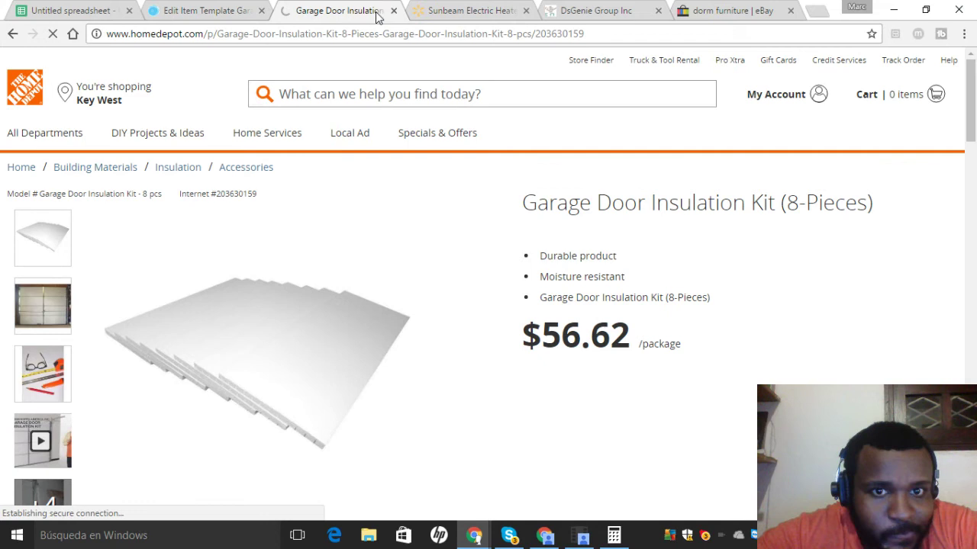
left_click(379, 34)
right_click(379, 34)
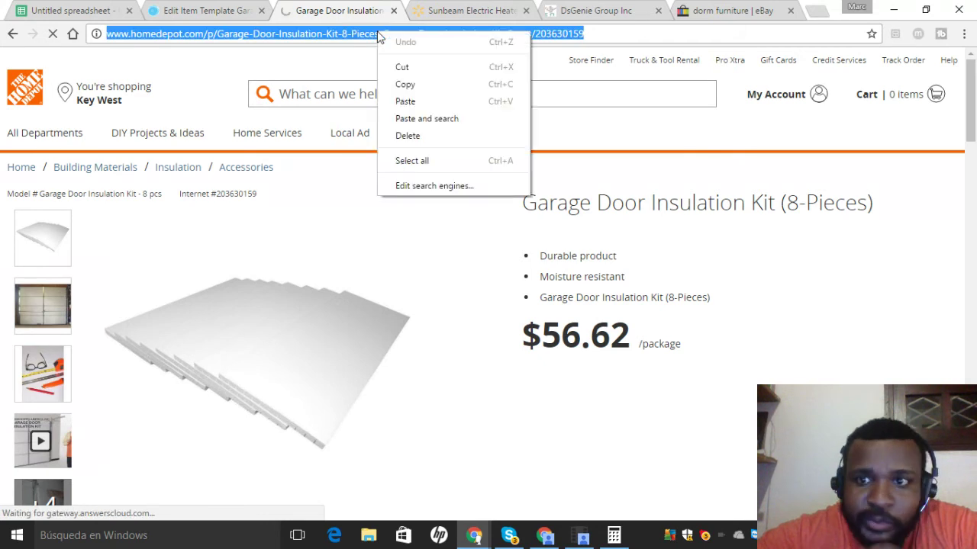
left_click(409, 81)
left_click(183, 6)
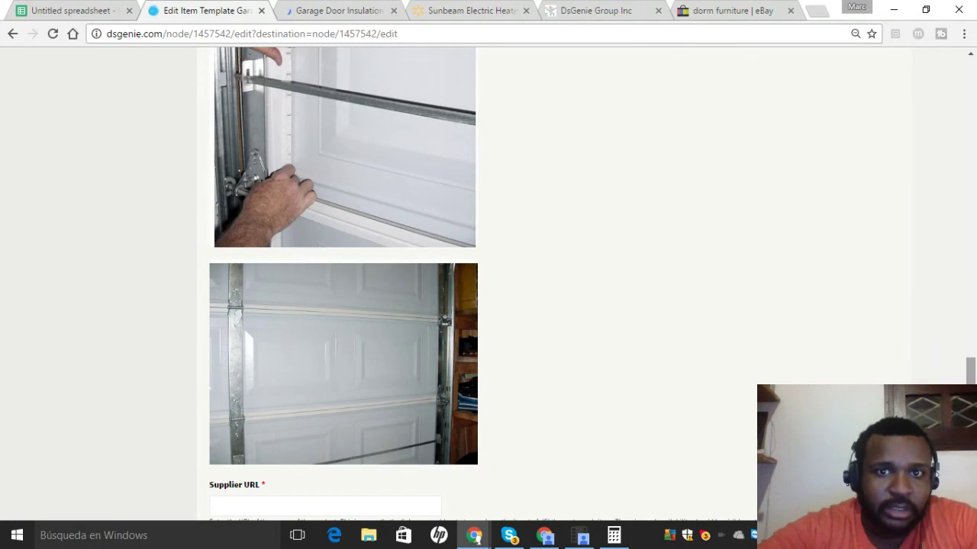
left_click(365, 6)
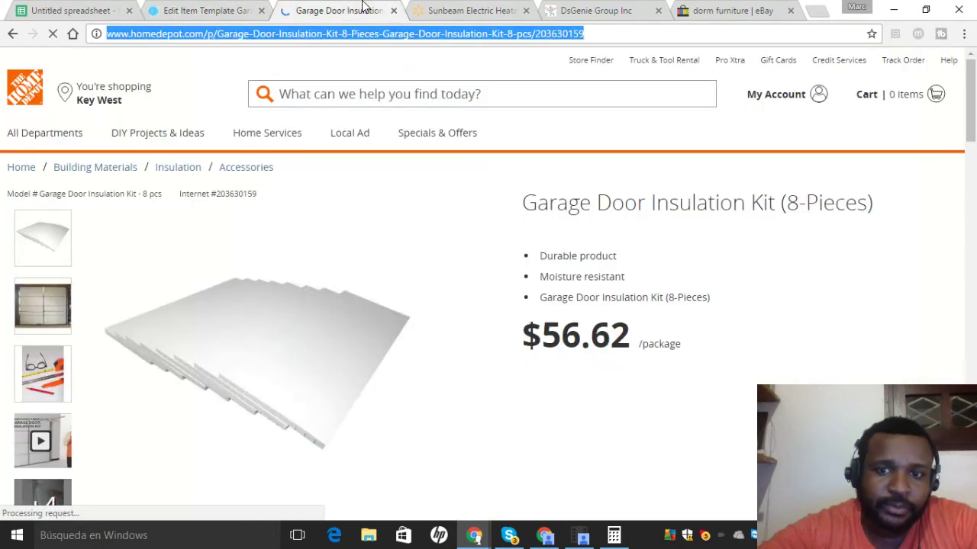
left_click(217, 7)
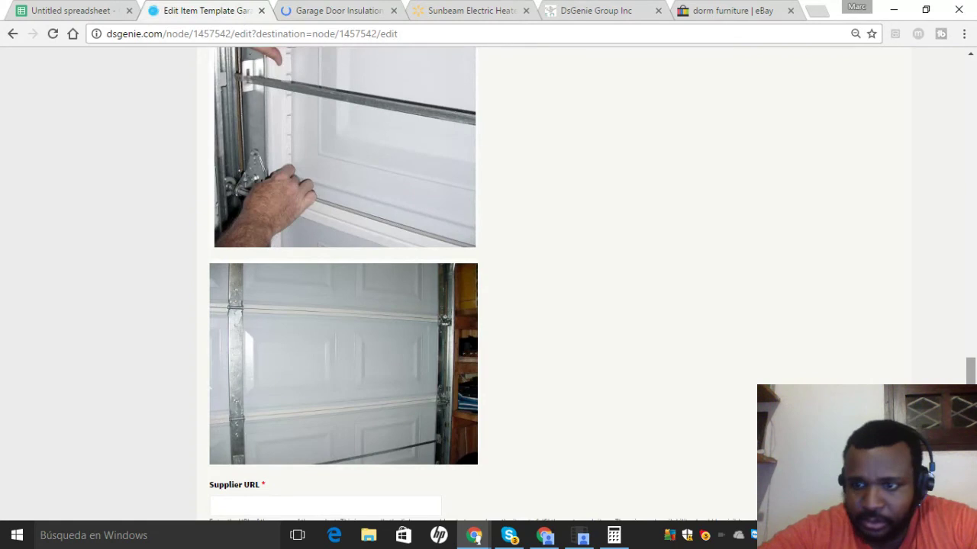
scroll(488, 283, "down", 4)
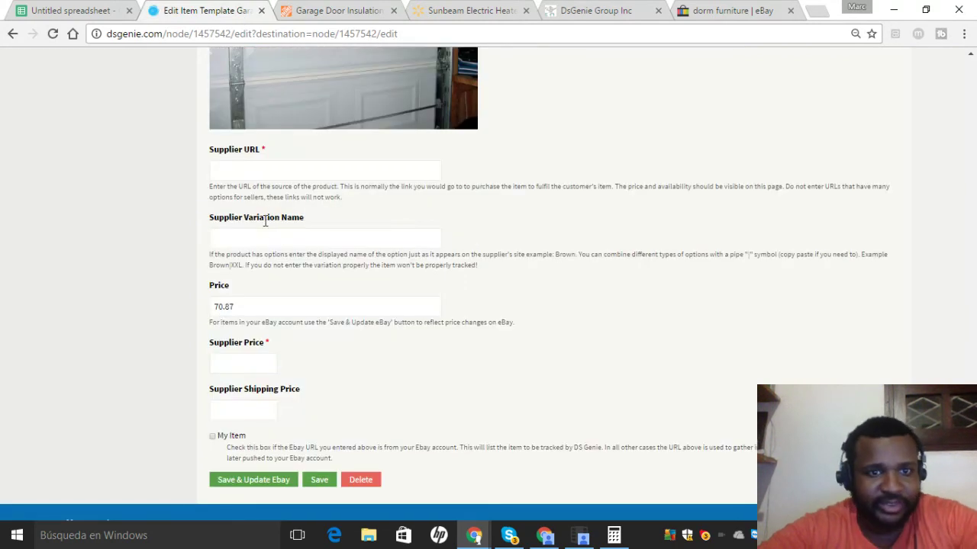
Paste the Home Depot link as Supplier URL, set supplier price 56.62, and save.
left_click(262, 168)
key("ctrl+v")
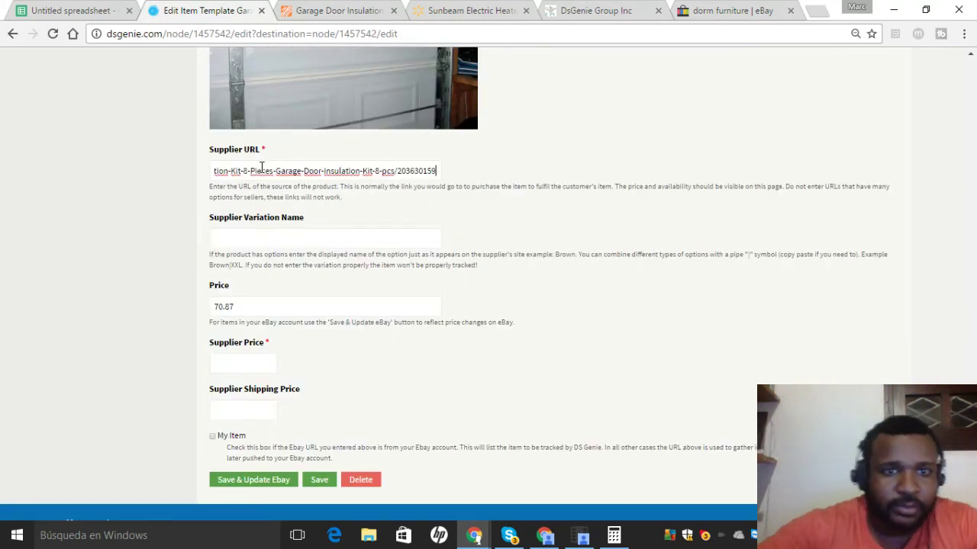
left_click(262, 372)
type("5")
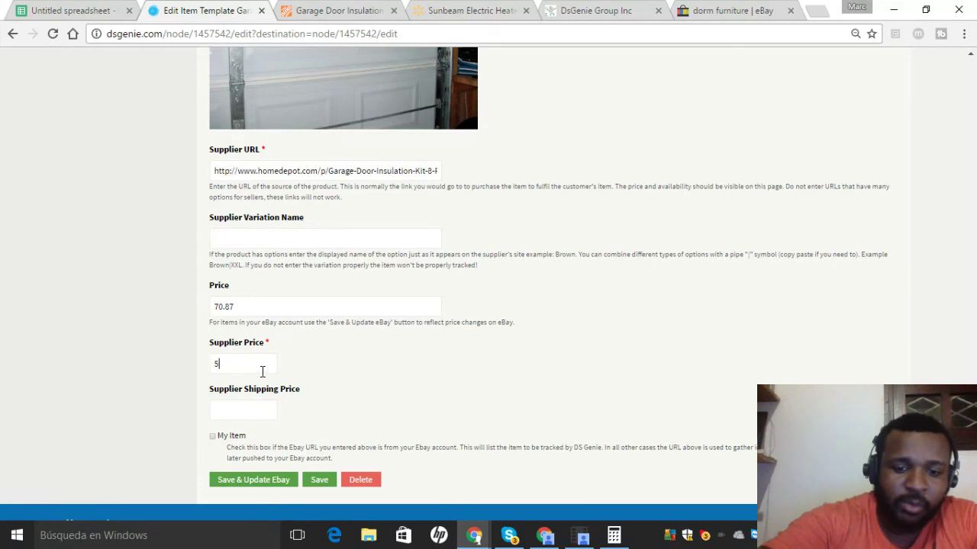
type("6.6")
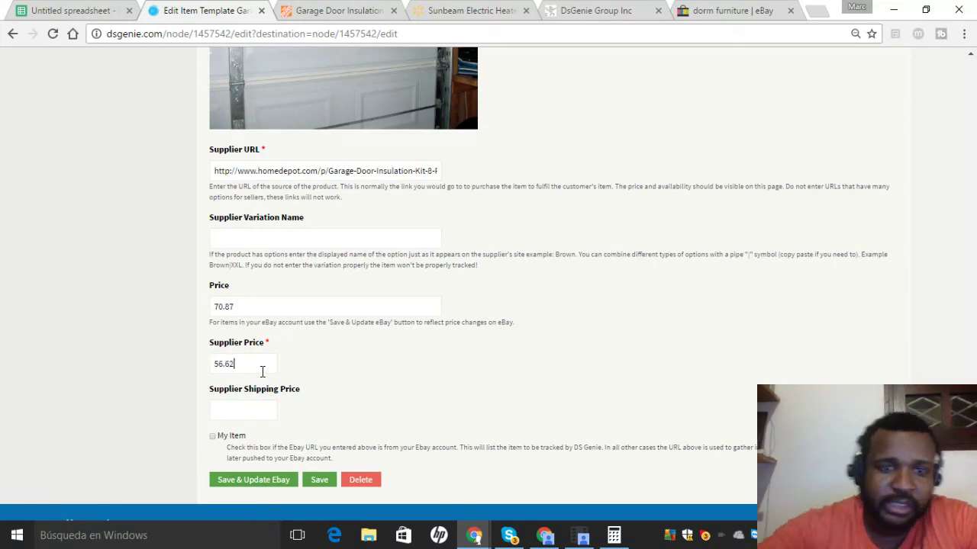
type("2")
left_click(314, 484)
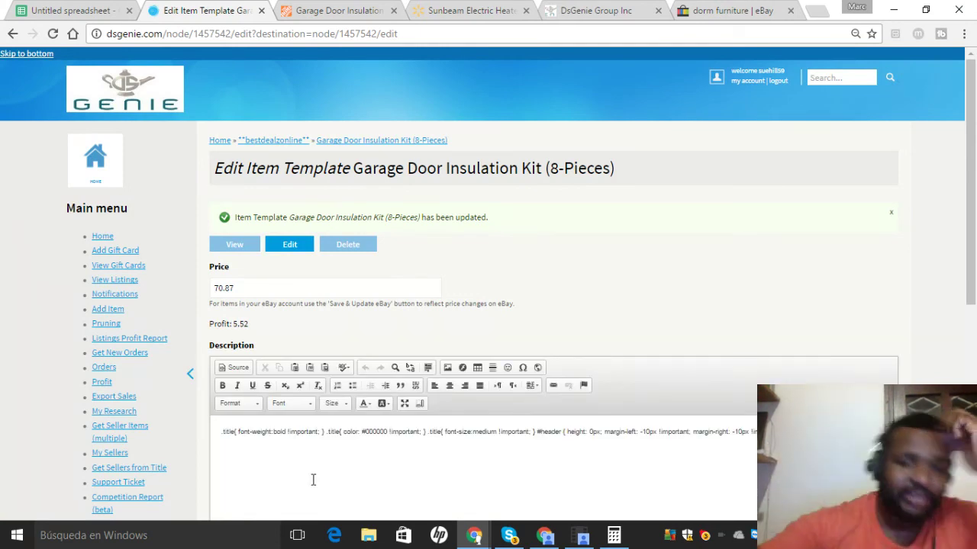
Delete the Garage Door Insulation Kit template.
triple_click(344, 431)
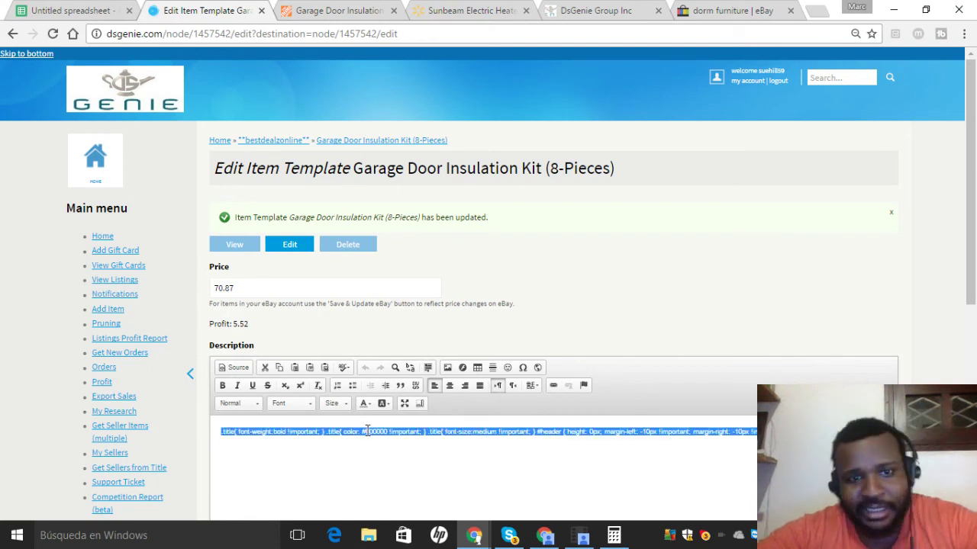
left_click(365, 244)
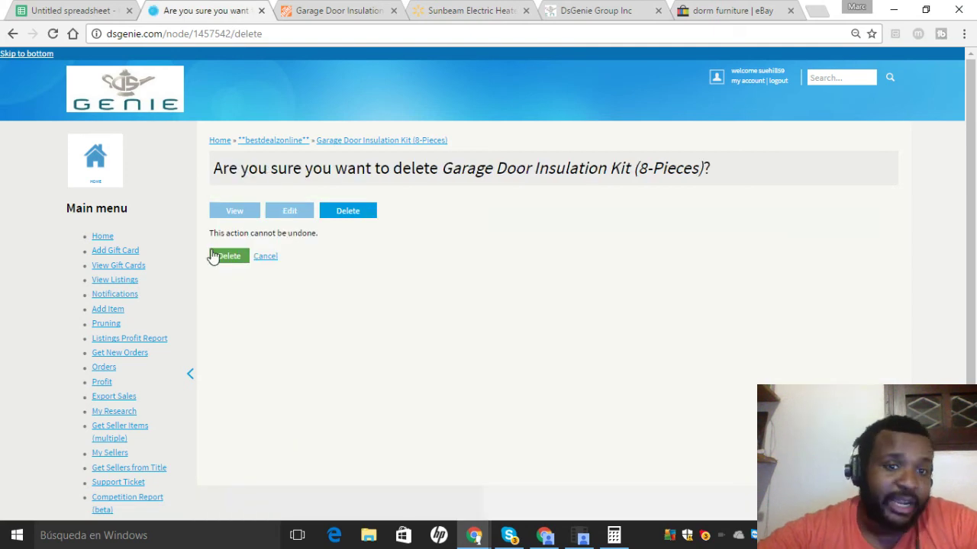
left_click(230, 257)
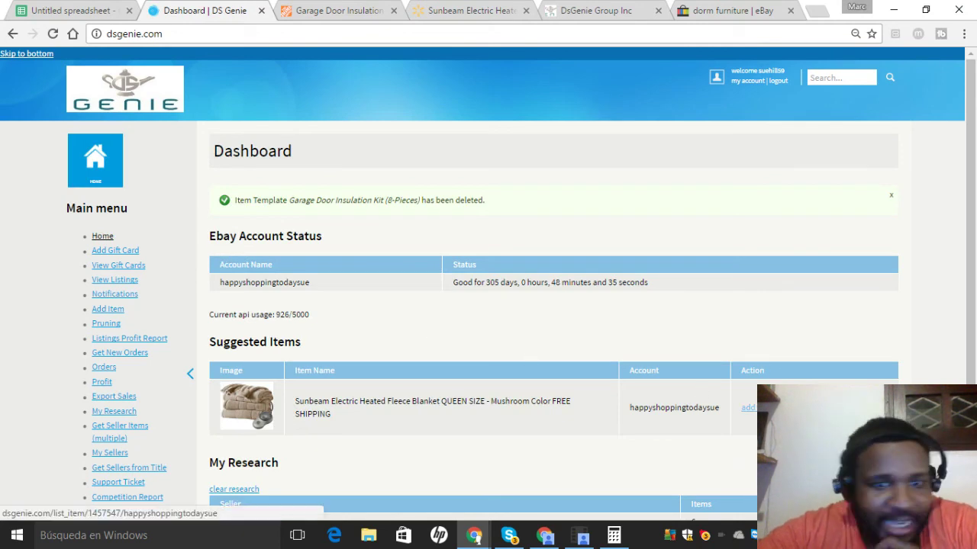
List the suggested Sunbeam blanket, then open the Motorcycle Floor Mat template and image-search it.
left_click(748, 407)
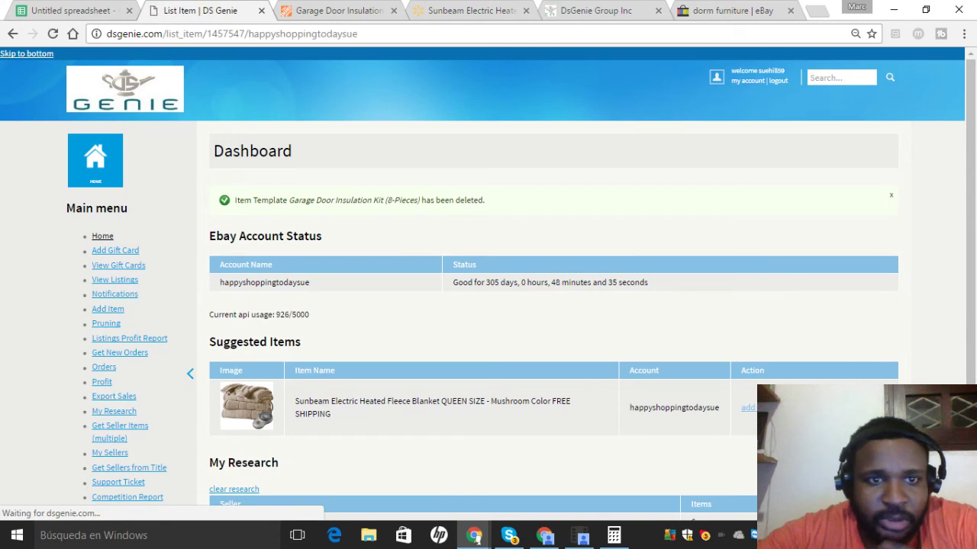
left_click(105, 237)
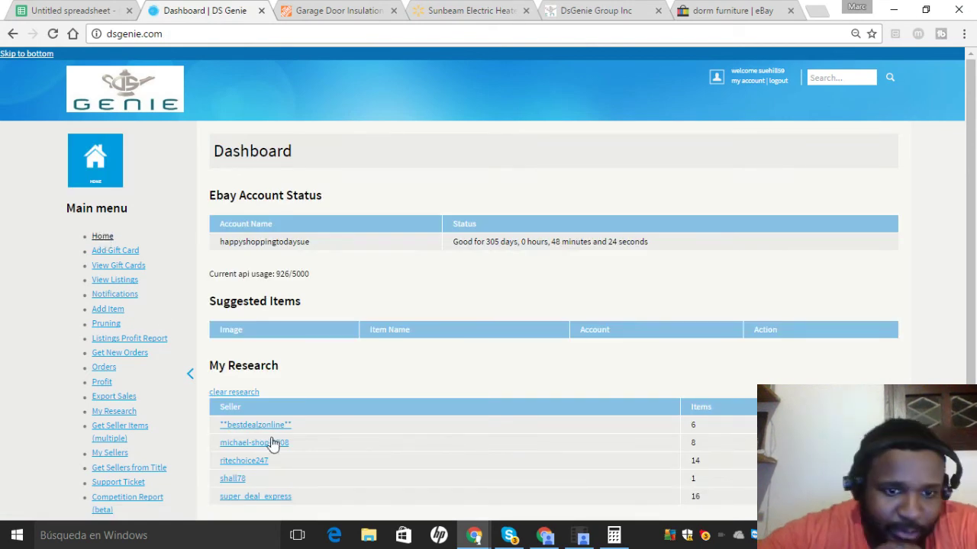
left_click(280, 431)
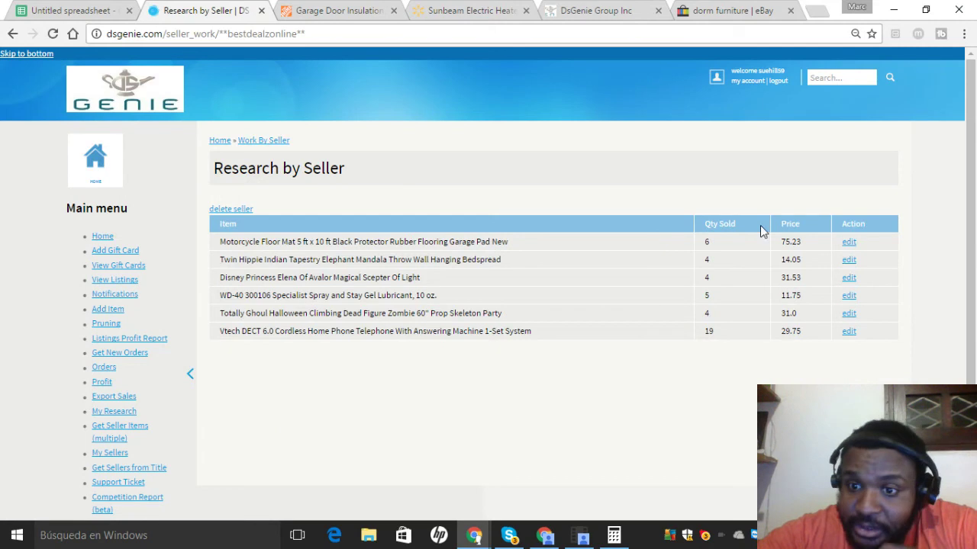
left_click(849, 243)
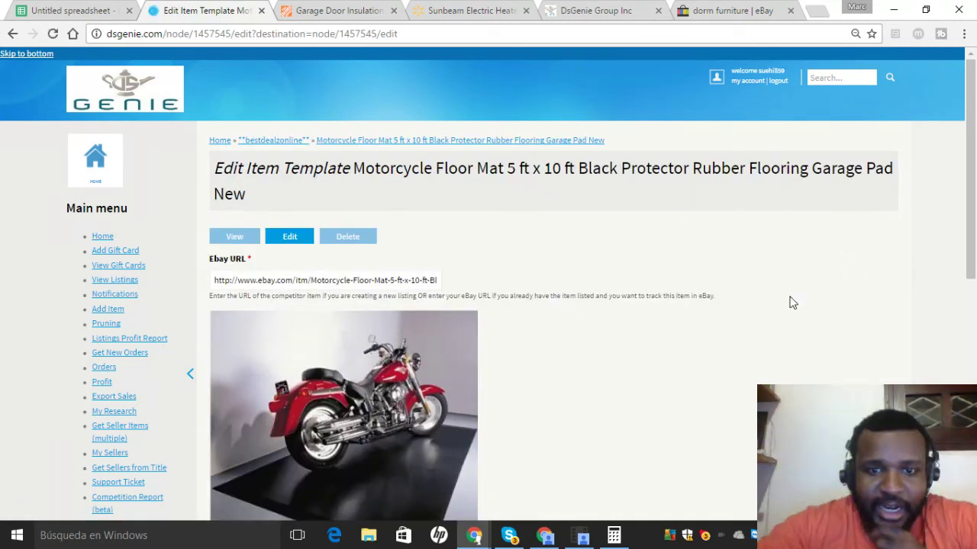
left_click(418, 418)
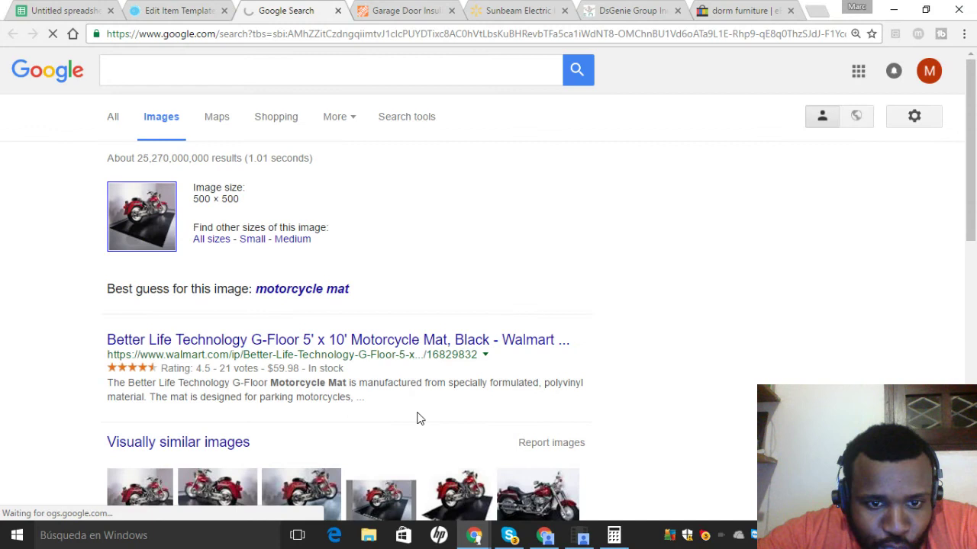
Copy the address of Walmart's $59.98 G-Floor 5' x 10' Motorcycle Mat page.
left_click(464, 343)
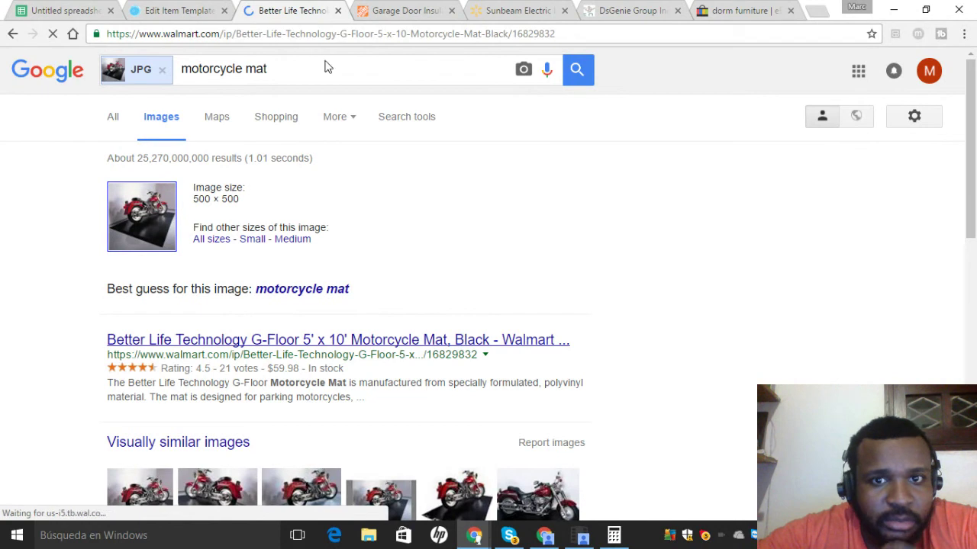
left_click(376, 38)
right_click(376, 38)
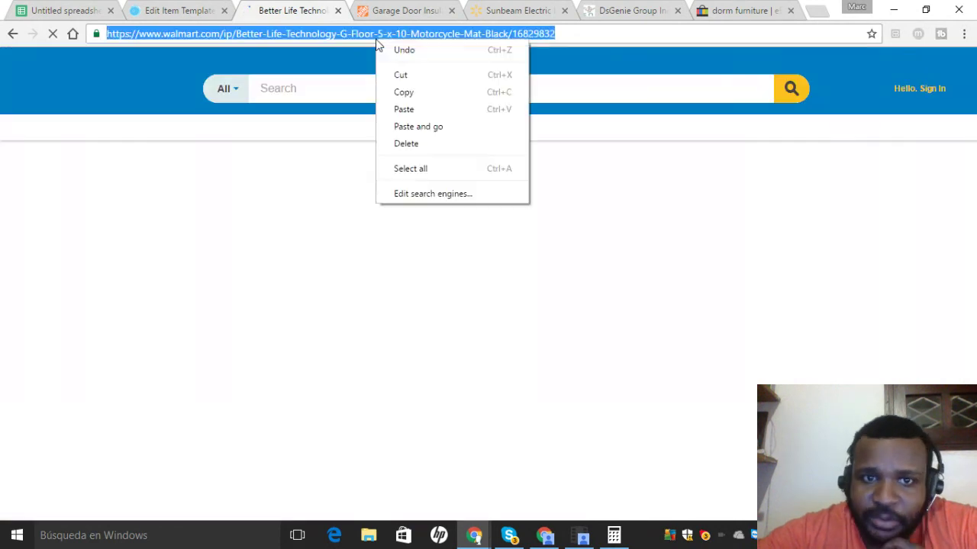
left_click(405, 93)
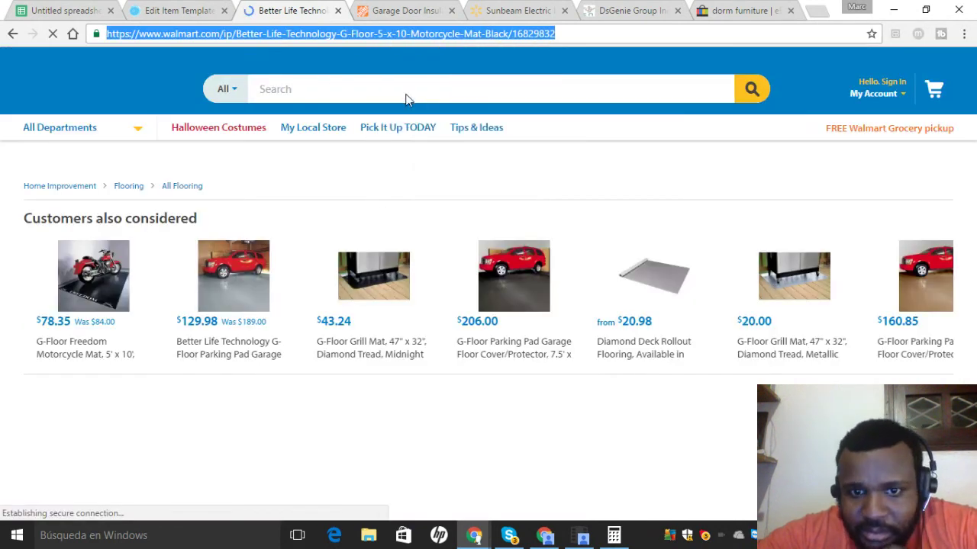
left_click(183, 10)
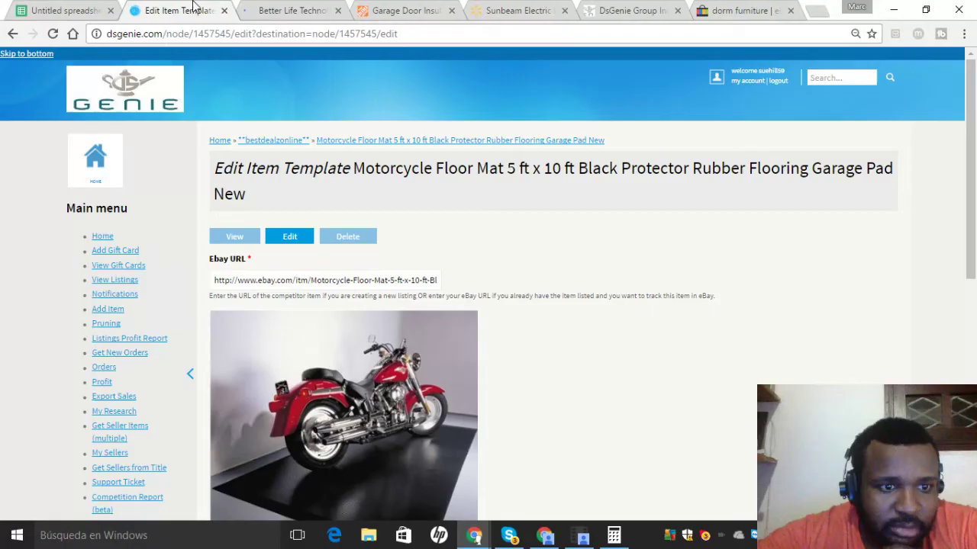
left_click(283, 6)
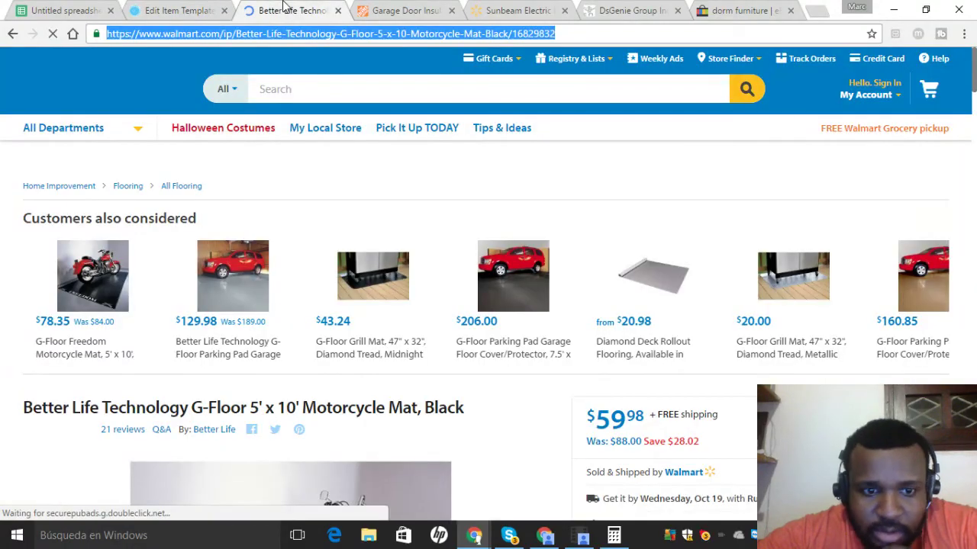
left_click(196, 9)
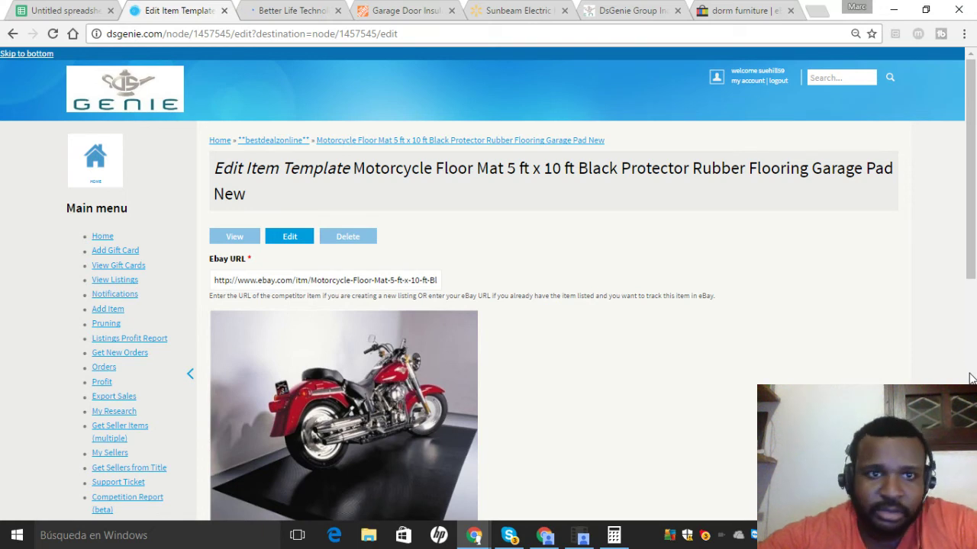
Paste the Walmart link as Supplier URL, set supplier price 59.98, and save.
left_click(971, 379)
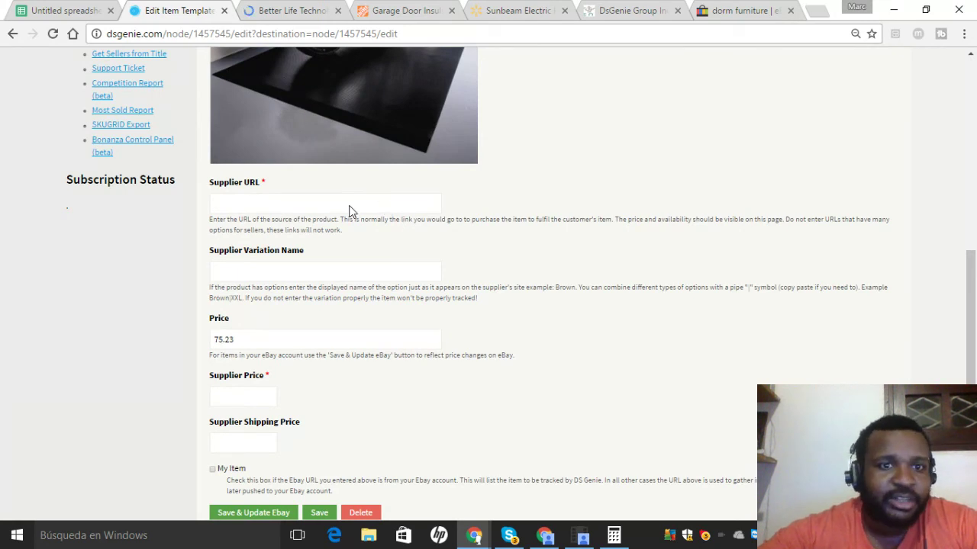
left_click(452, 11)
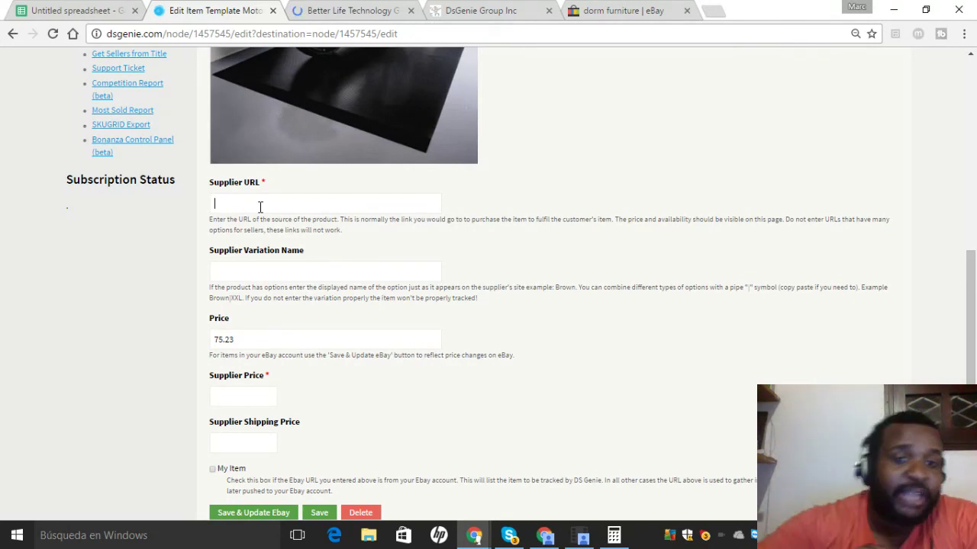
key("ctrl+v")
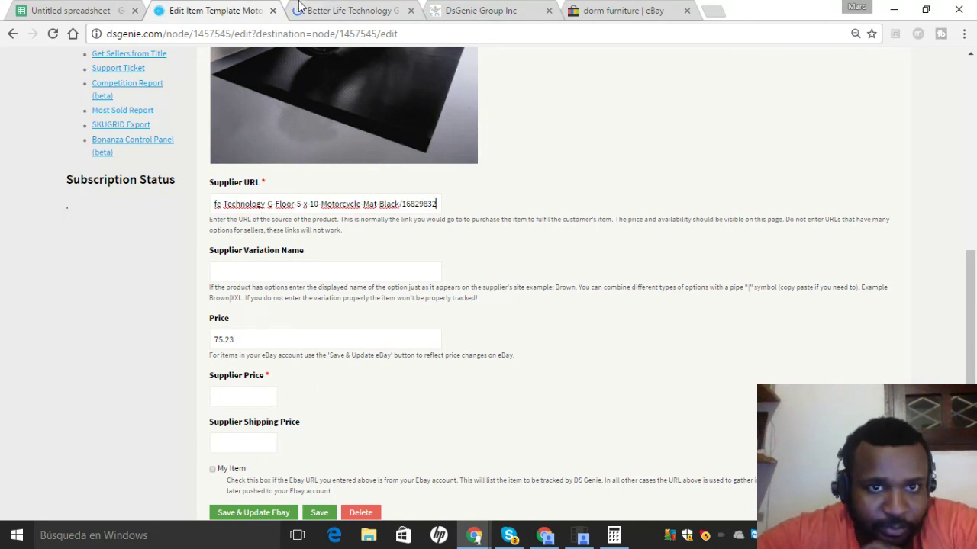
left_click(343, 10)
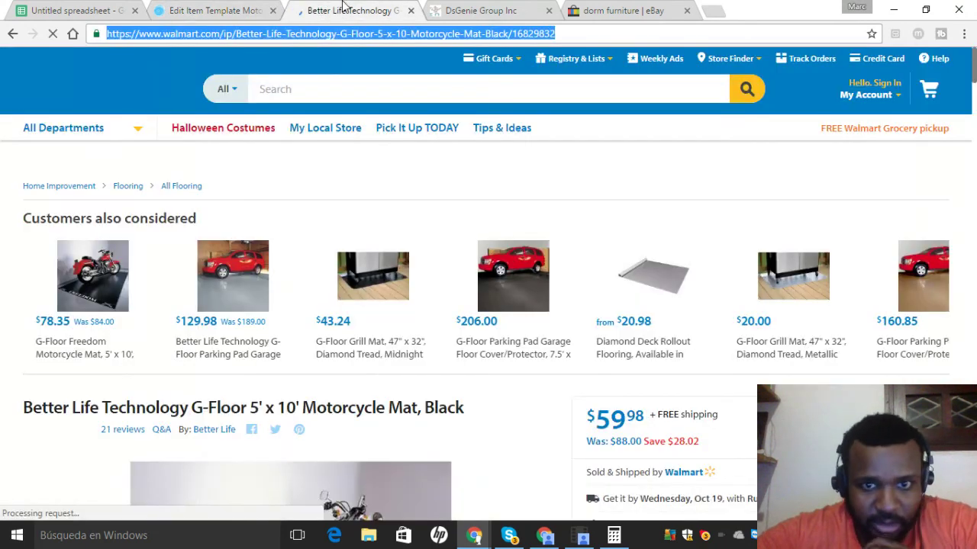
left_click(235, 9)
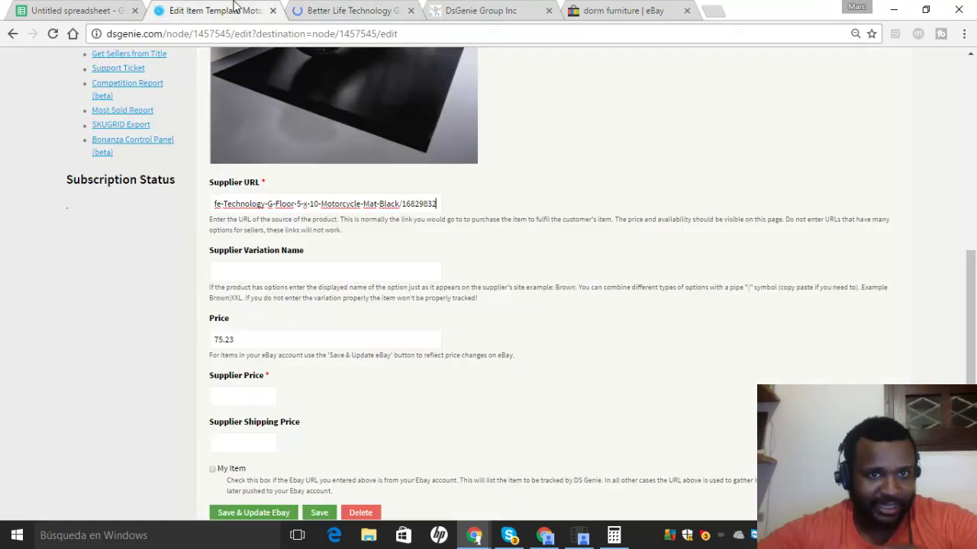
left_click(241, 395)
type("59")
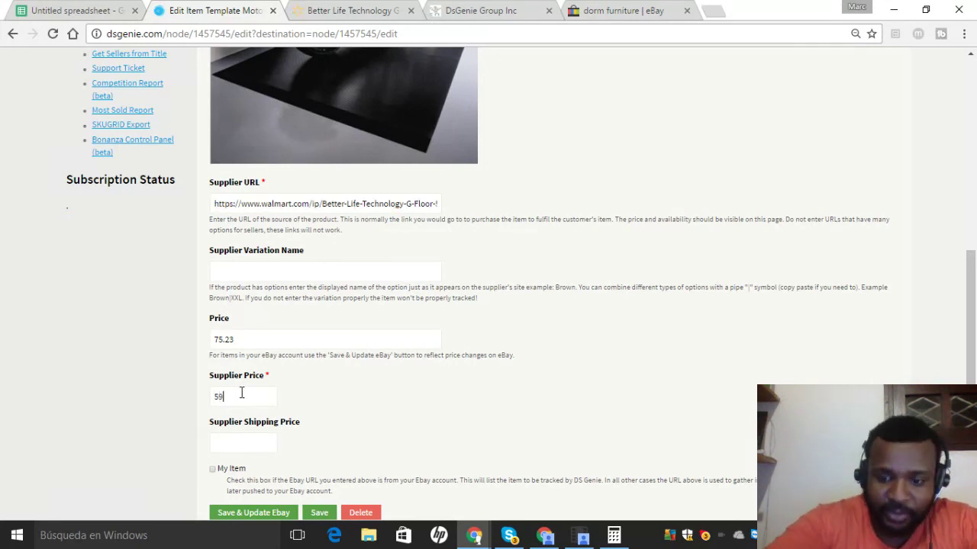
type(".98")
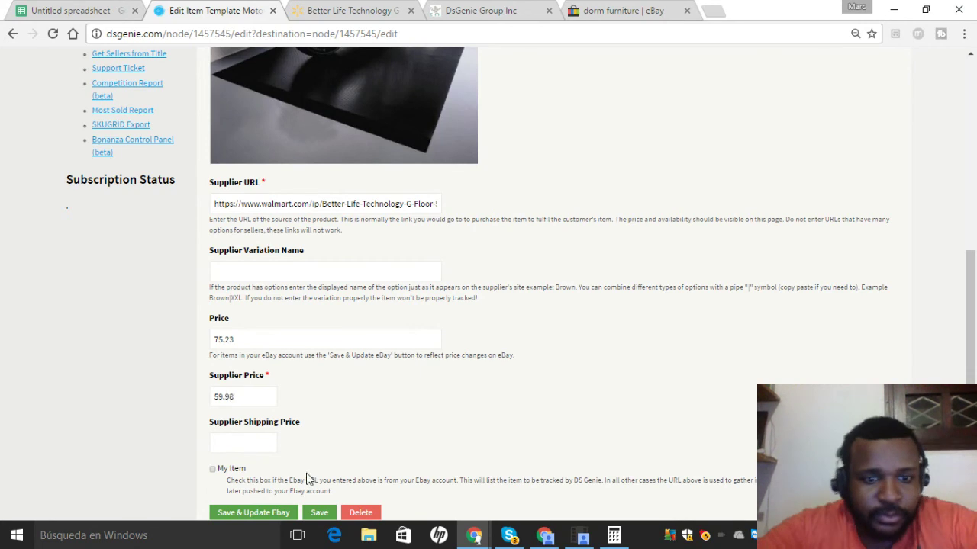
left_click(320, 515)
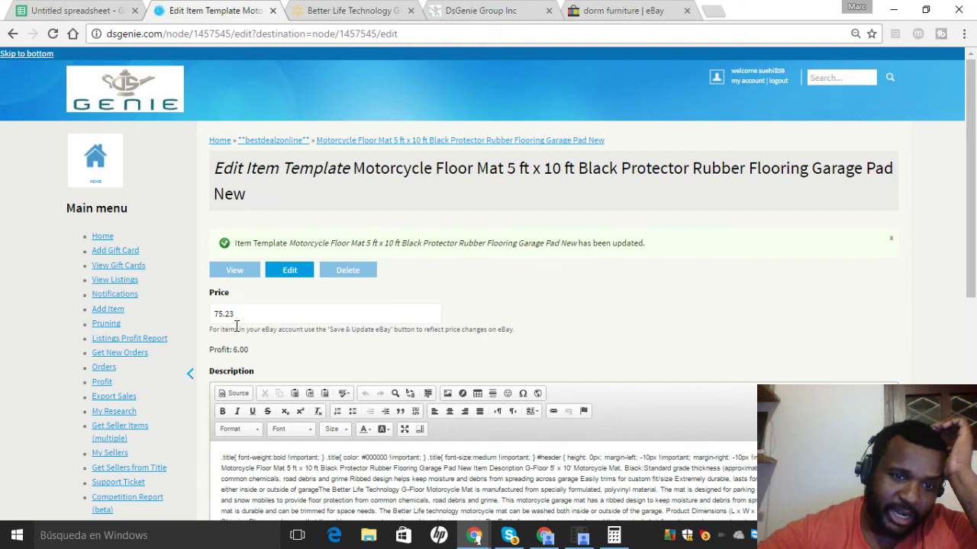
left_click_drag(228, 314, 217, 313)
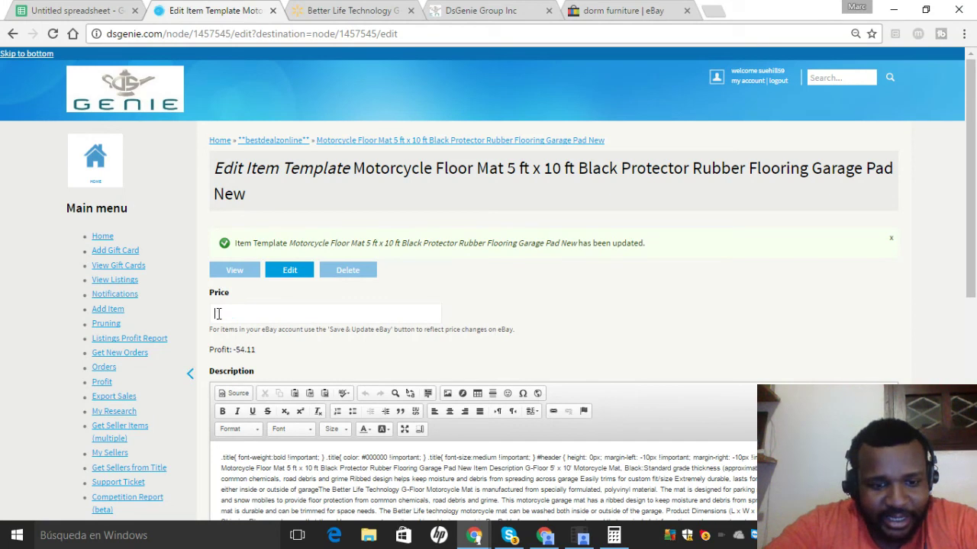
type("8")
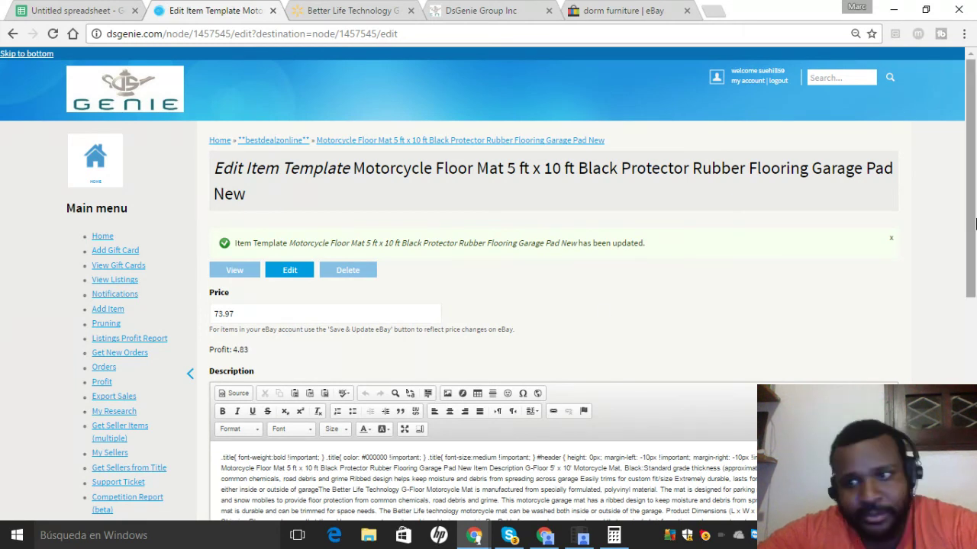
scroll(471, 370, "down", 3)
Select all of the motorcycle mat template's old description and delete it.
double_click(446, 370)
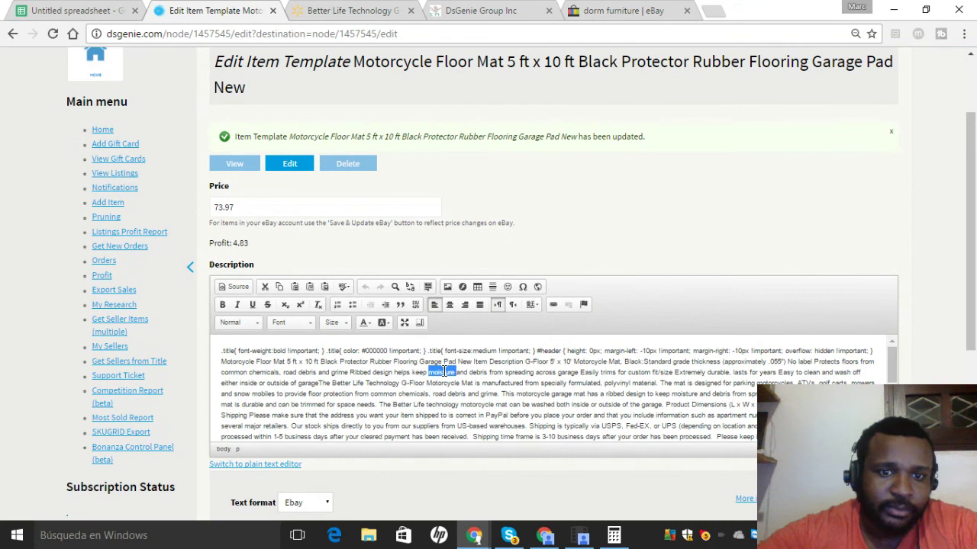
key("ctrl+a")
key("Delete")
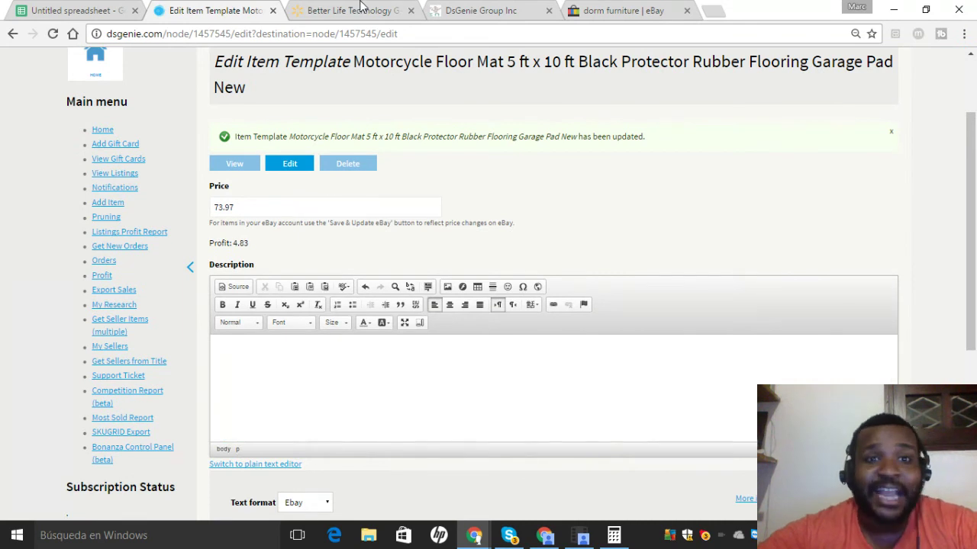
Copy the Walmart G-Floor mat's heading, bullets and description paragraph, then return to DS Genie.
left_click(362, 7)
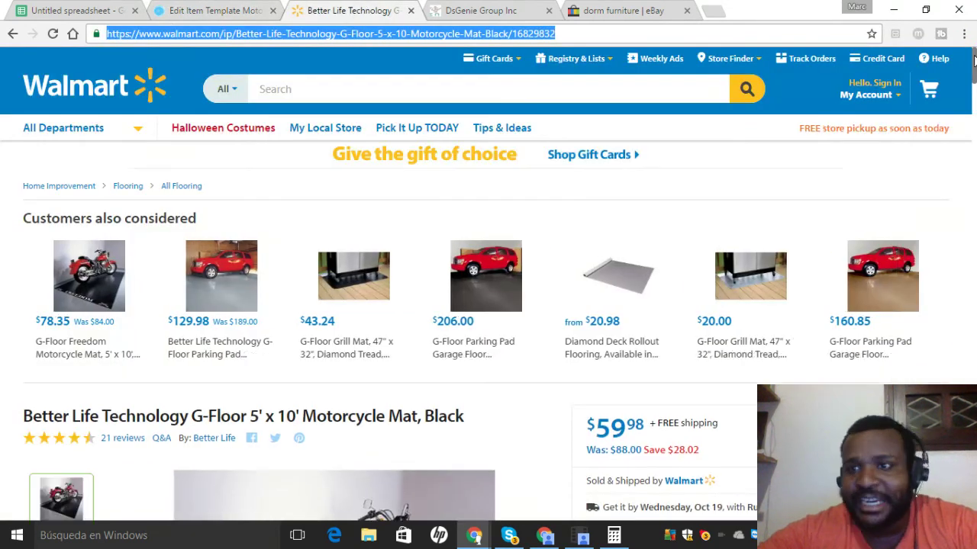
scroll(973, 145, "down", 5)
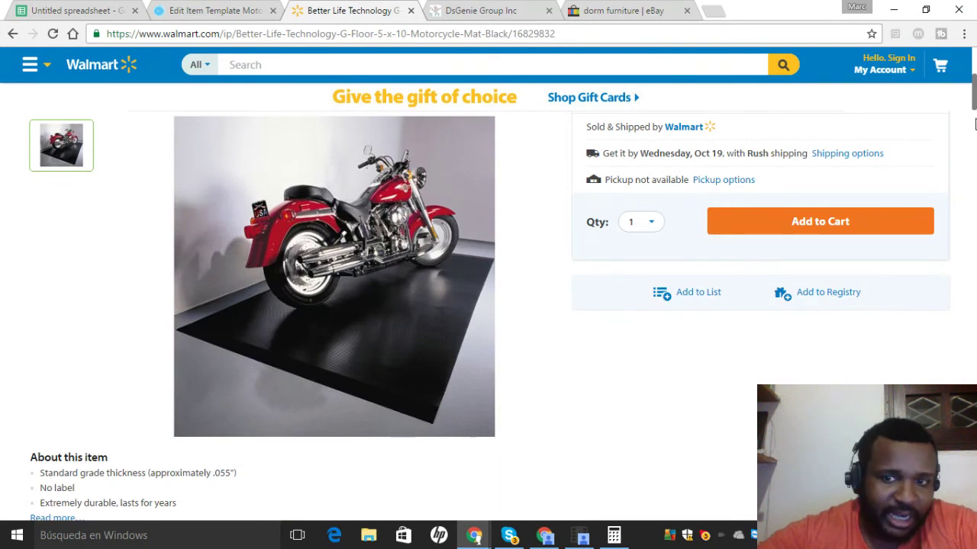
left_click(973, 127)
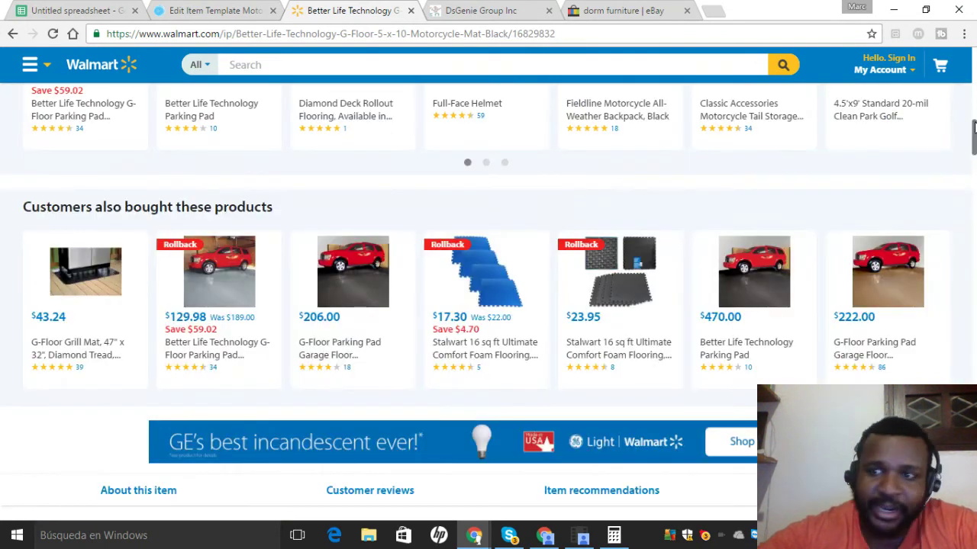
mouse_move(973, 127)
left_mouse_down()
mouse_move(974, 176)
mouse_move(940, 171)
left_mouse_up()
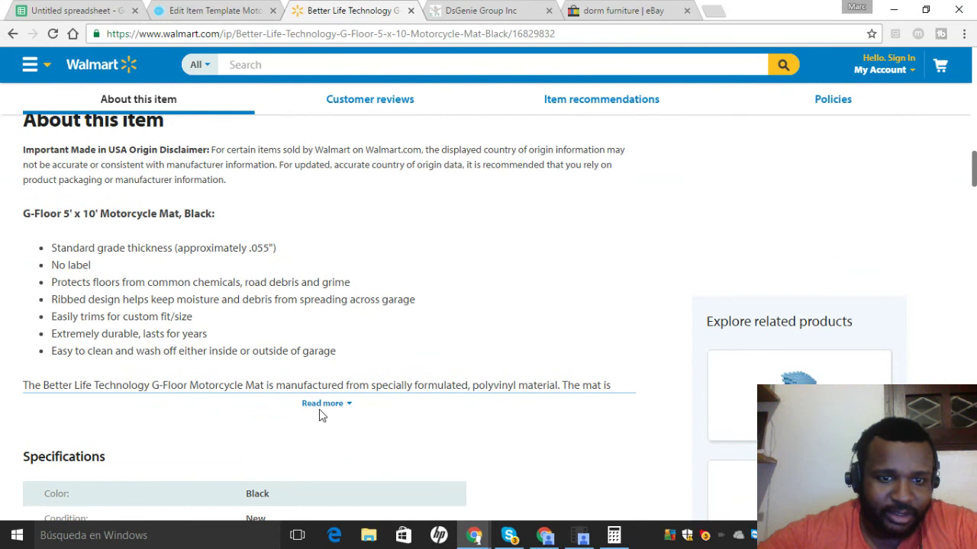
left_click(327, 405)
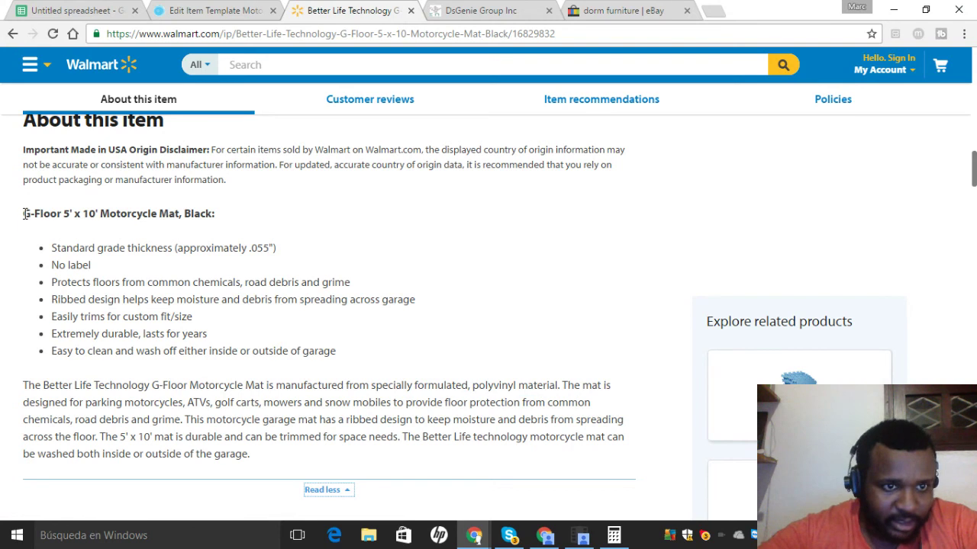
left_click_drag(24, 214, 267, 454)
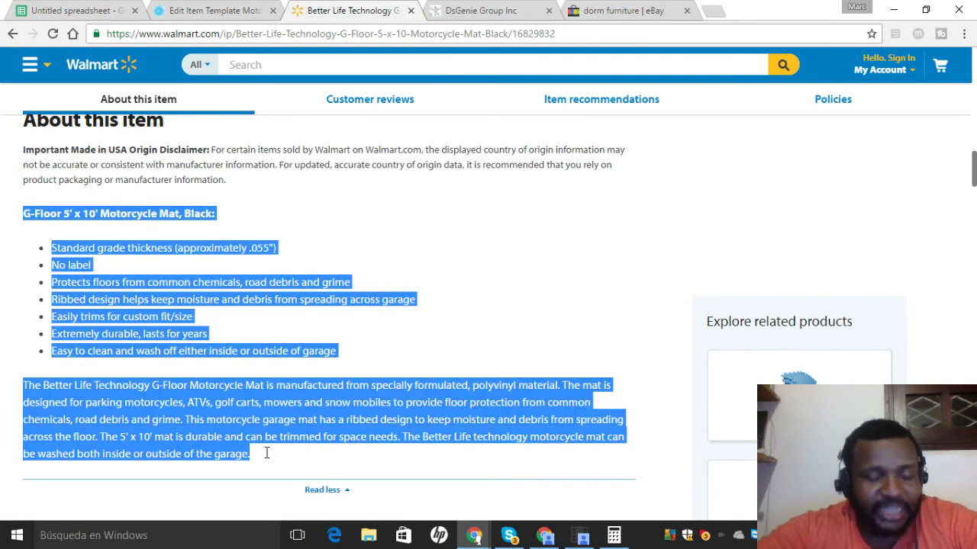
right_click(297, 416)
left_click(310, 422)
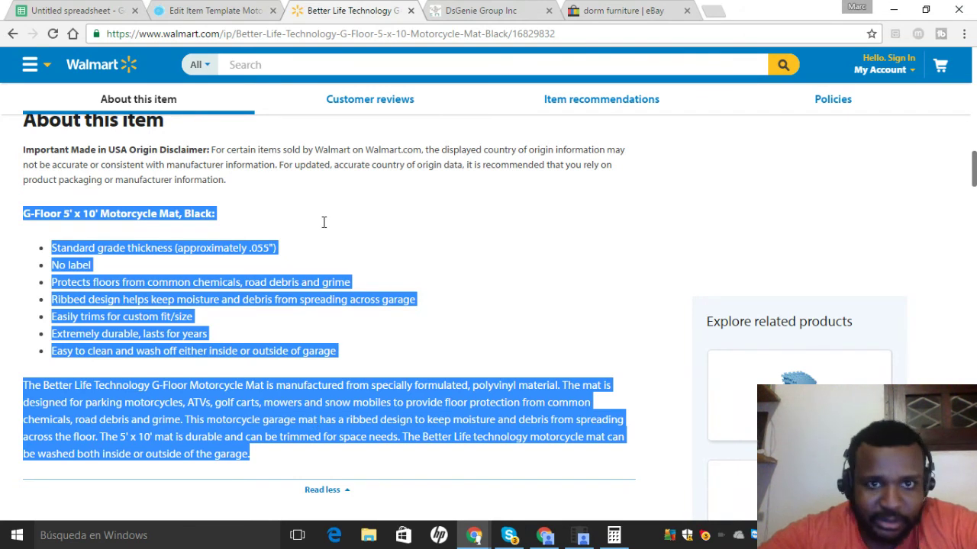
left_click(218, 10)
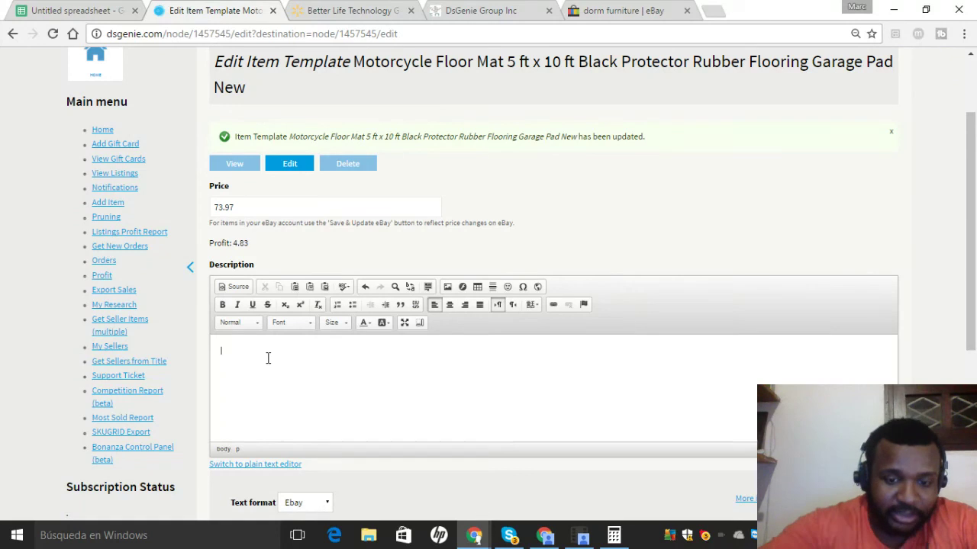
Paste the Walmart G-Floor mat description into the template and save it.
key("ctrl+v")
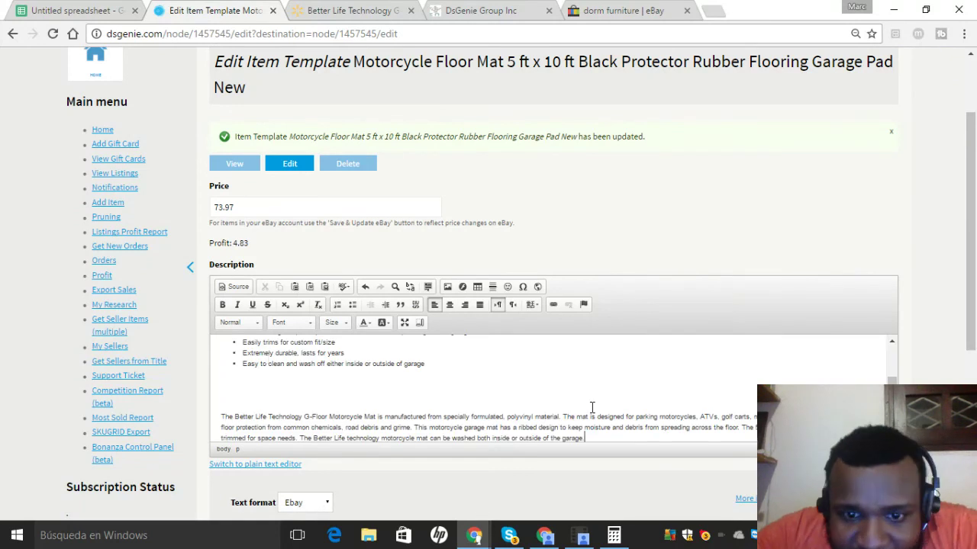
scroll(591, 407, "up", 1)
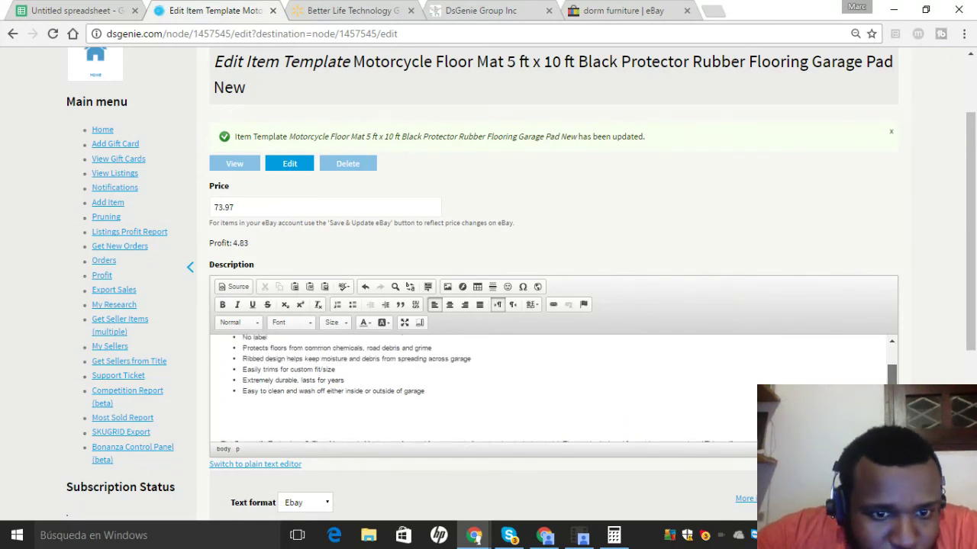
scroll(893, 367, "up", 2)
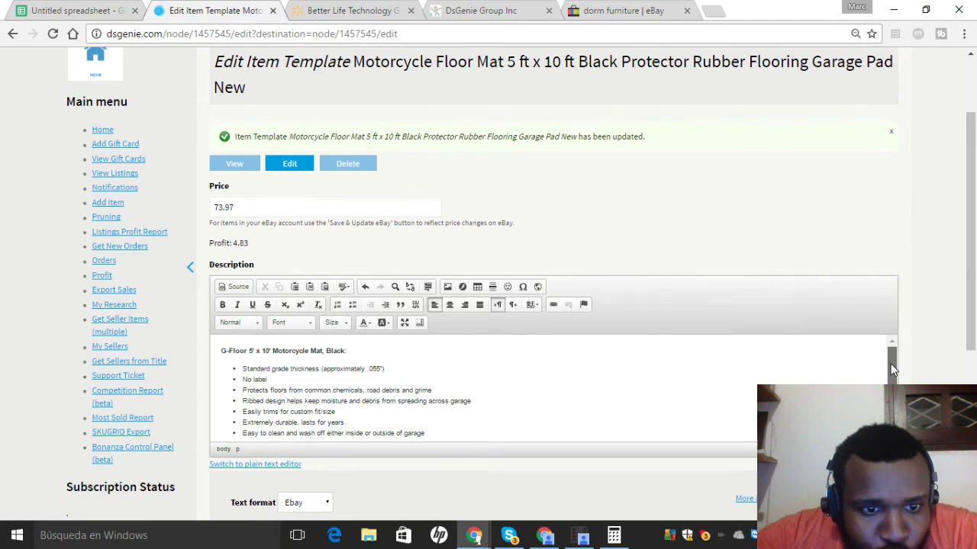
left_click_drag(893, 369, 891, 384)
scroll(891, 384, "down", 1)
scroll(891, 384, "down", 1)
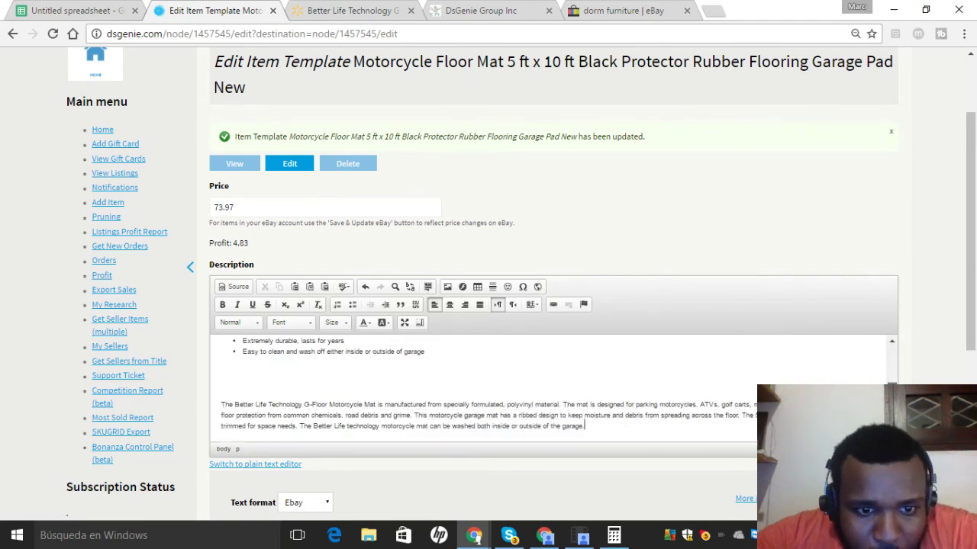
scroll(975, 357, "down", 4)
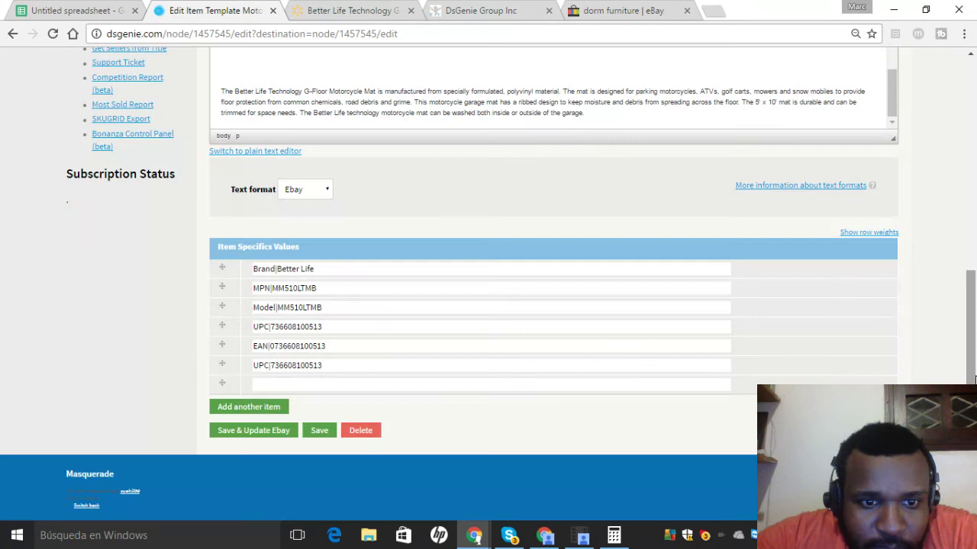
left_click(319, 432)
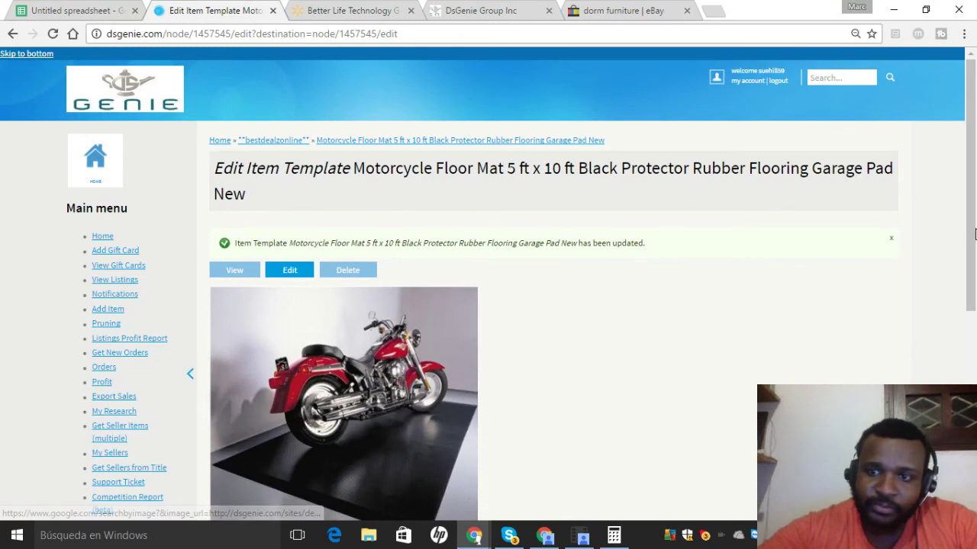
scroll(975, 365, "down", 4)
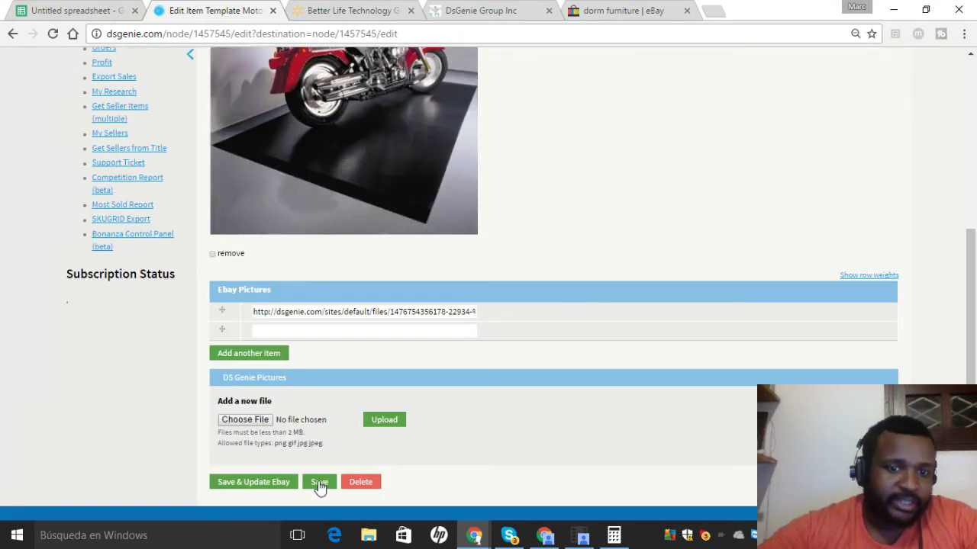
left_click(319, 483)
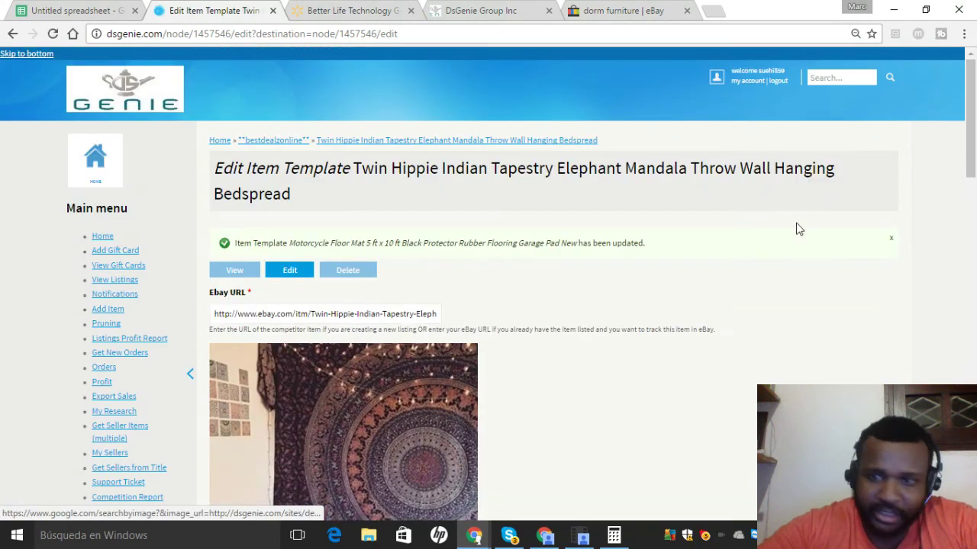
scroll(695, 155, "down", 2)
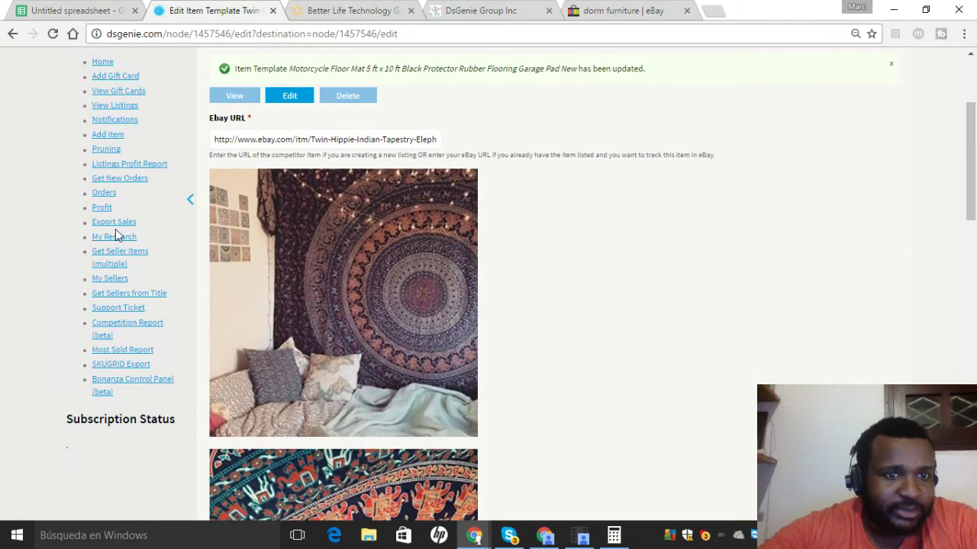
Remove the first researched seller from the research list.
left_click(126, 238)
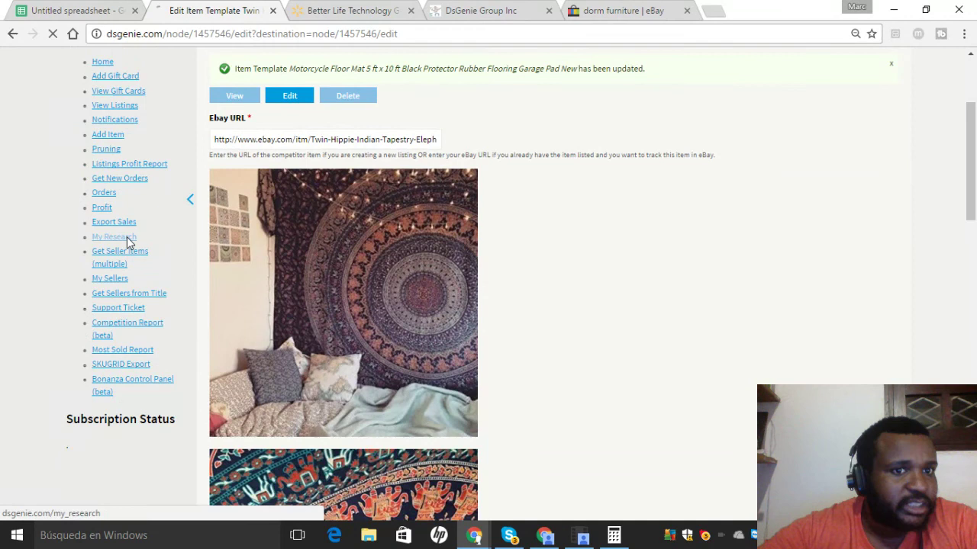
left_click(128, 241)
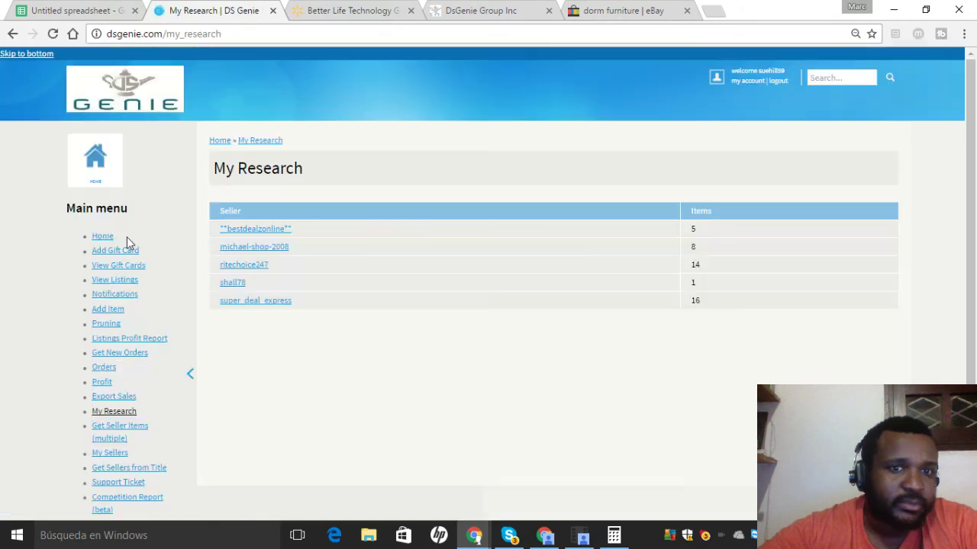
left_click(260, 229)
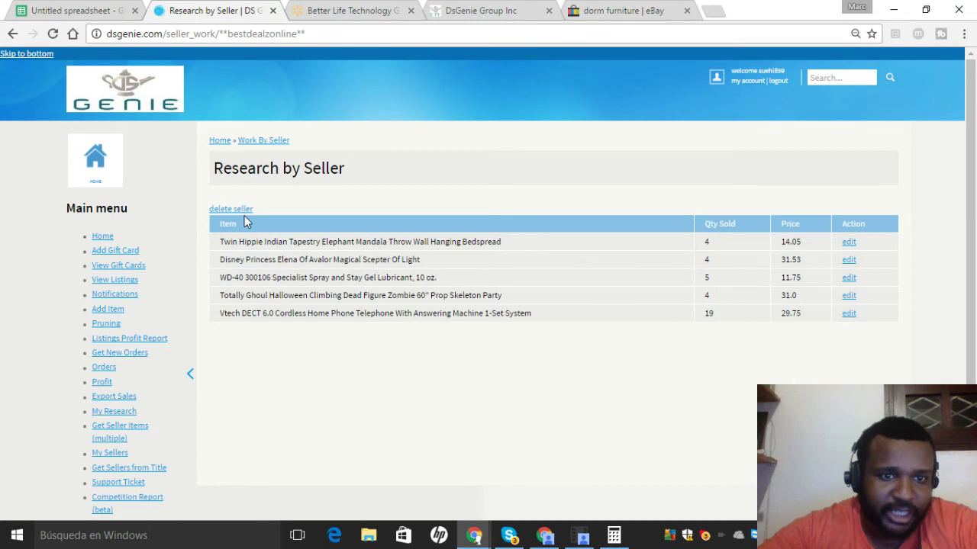
left_click(240, 218)
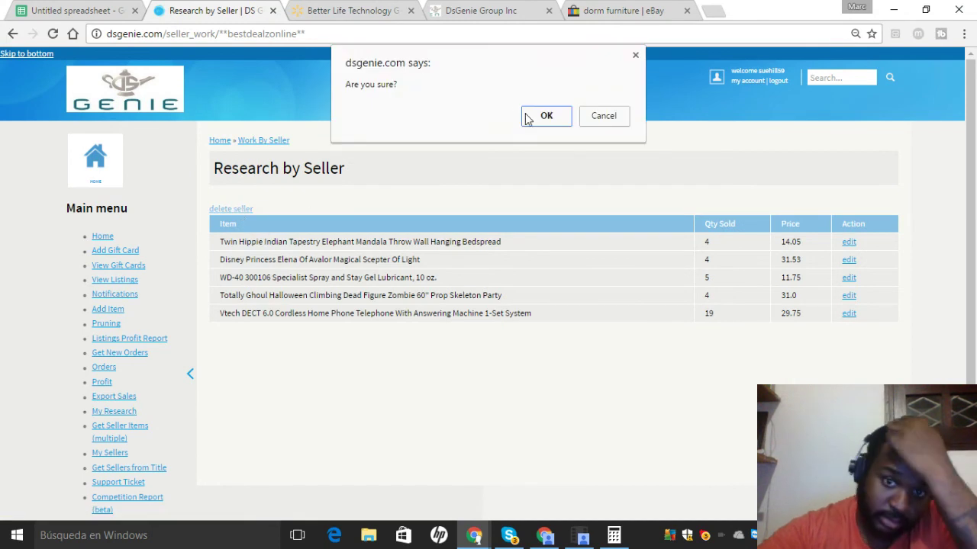
left_click(526, 117)
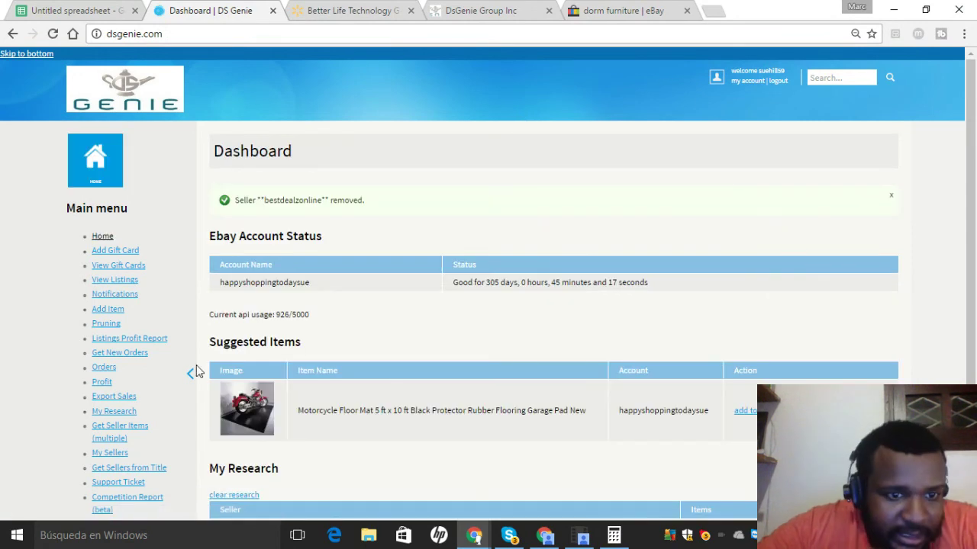
scroll(489, 320, "down", 3)
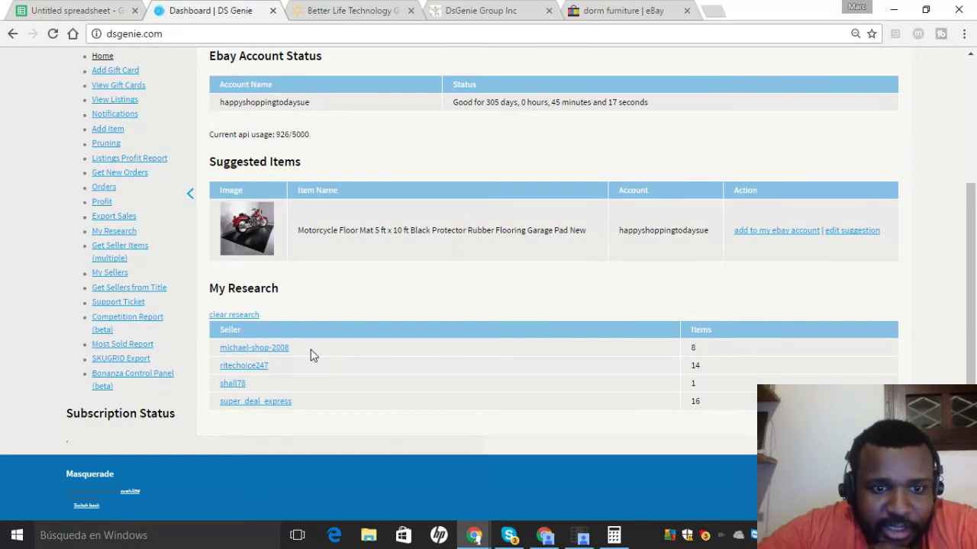
Remove seller michael-shop-2008 and open ritechoice247's researched items.
left_click(262, 350)
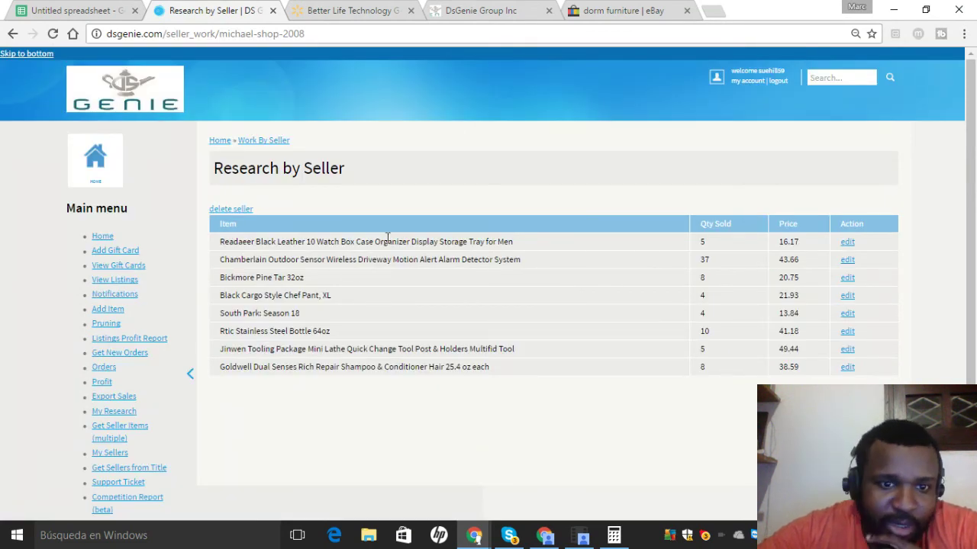
left_click(245, 212)
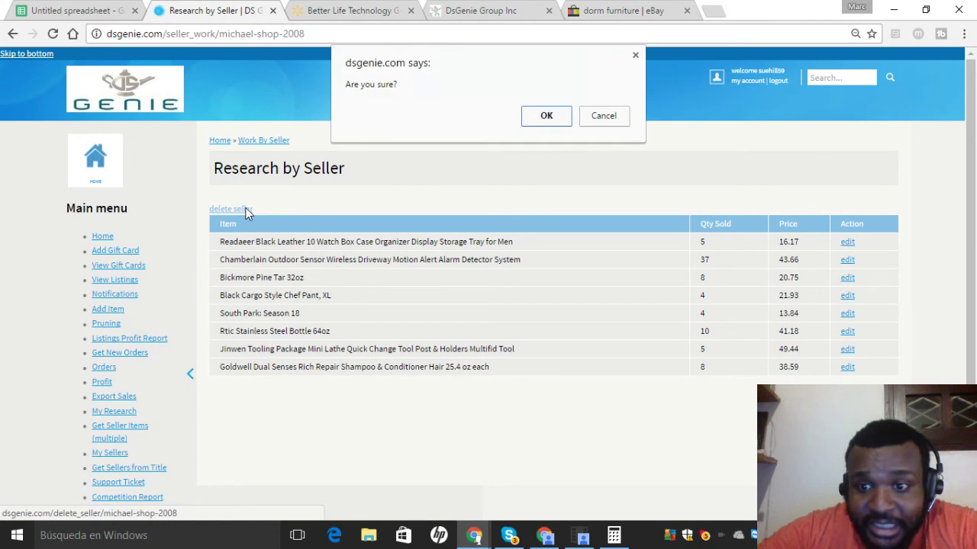
left_click(541, 116)
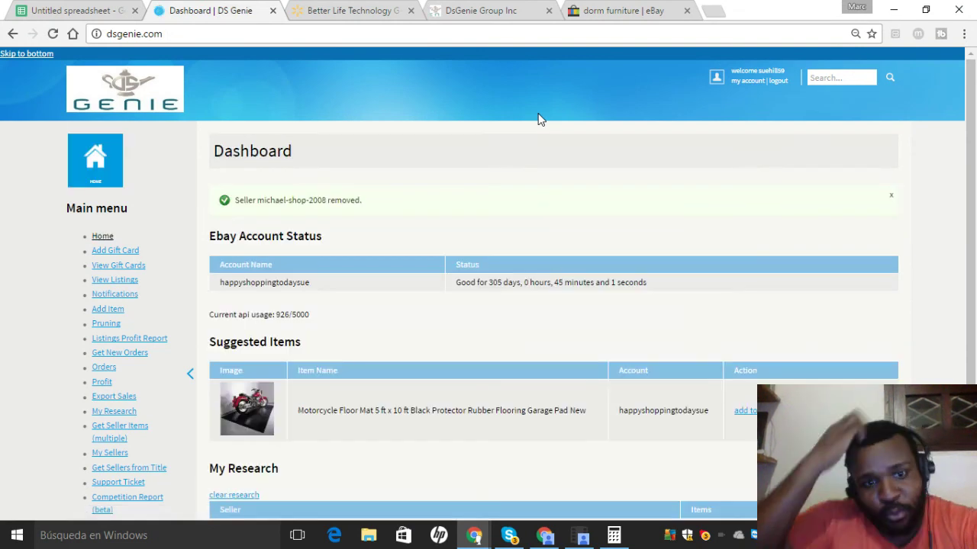
left_click_drag(975, 158, 974, 263)
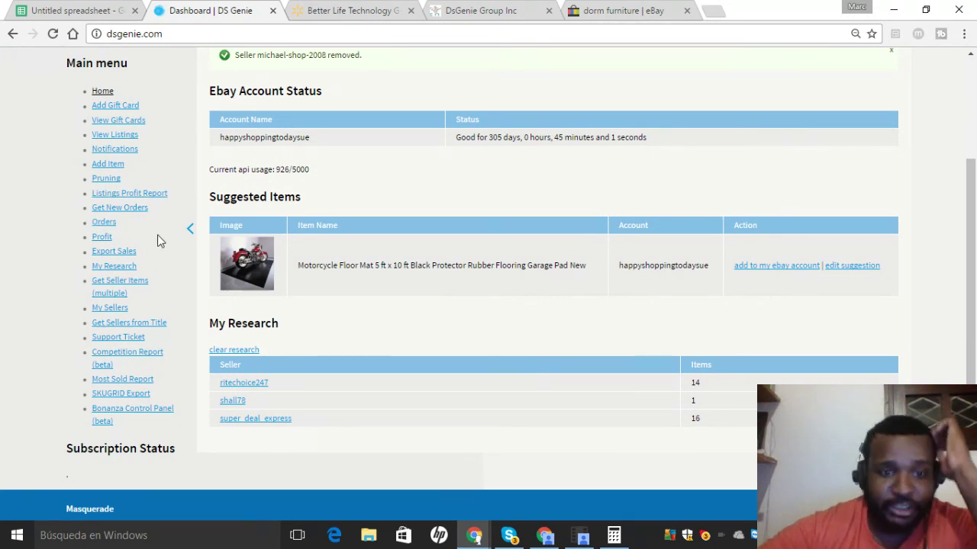
left_click(241, 385)
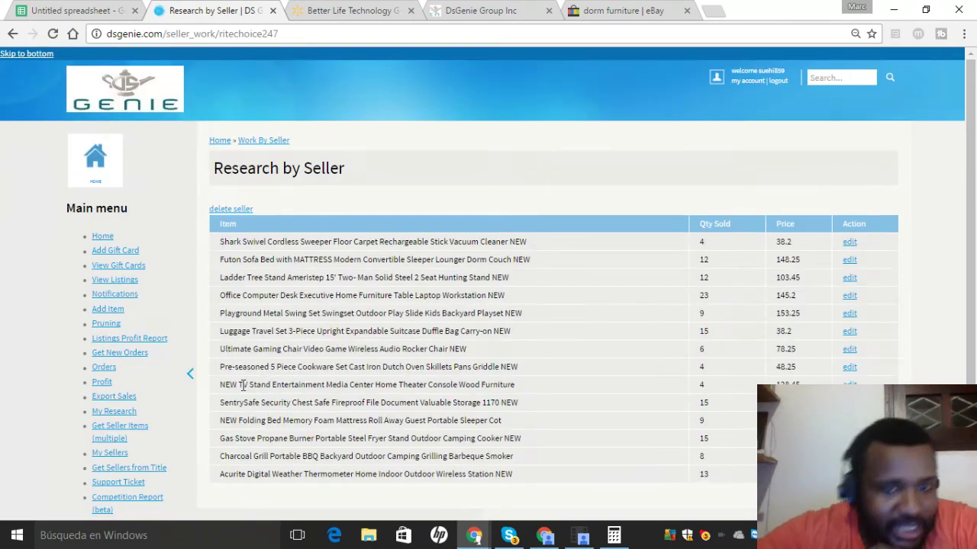
left_click_drag(972, 197, 975, 233)
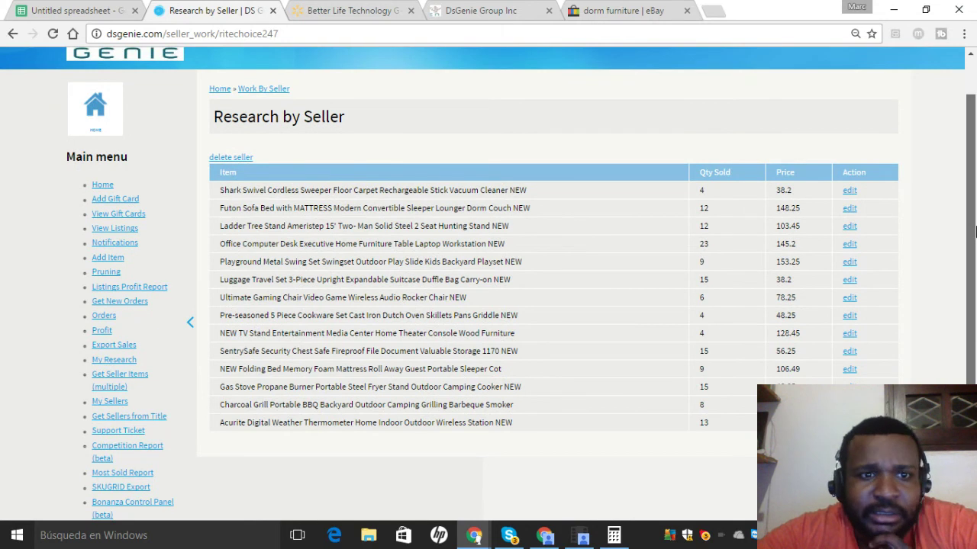
left_click_drag(975, 232, 975, 258)
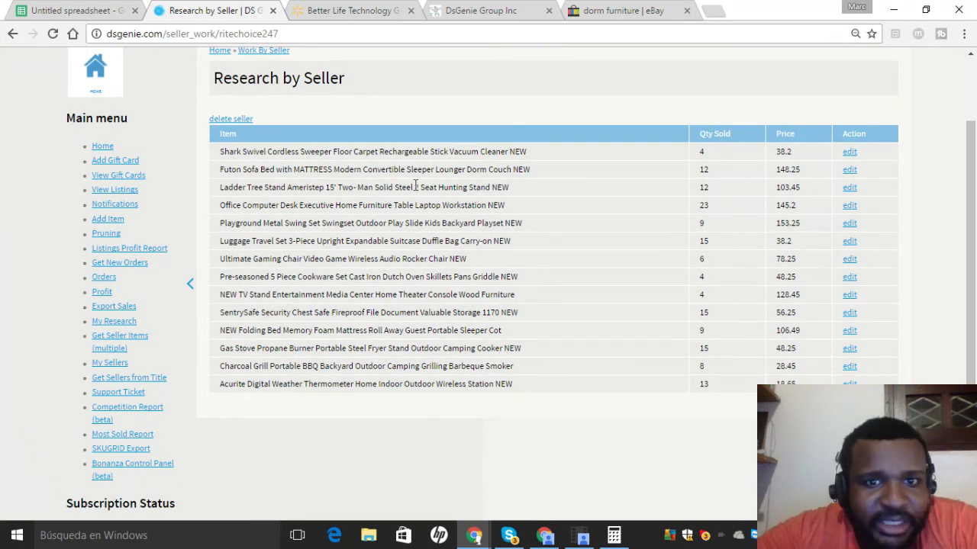
Edit the template for ritechoice247's Futon Sofa Bed with MATTRESS listing.
left_click(847, 171)
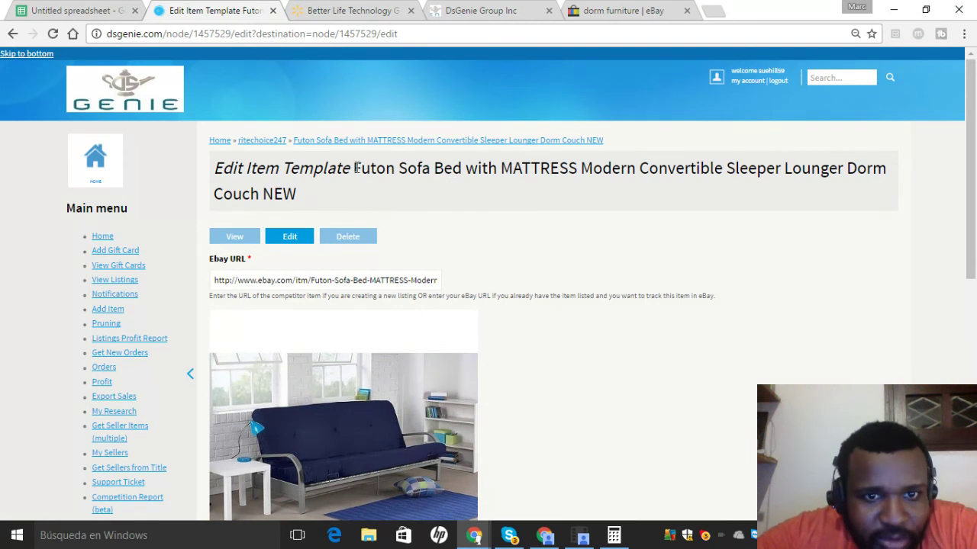
Copy the futon listing's full title.
left_click_drag(354, 168, 371, 185)
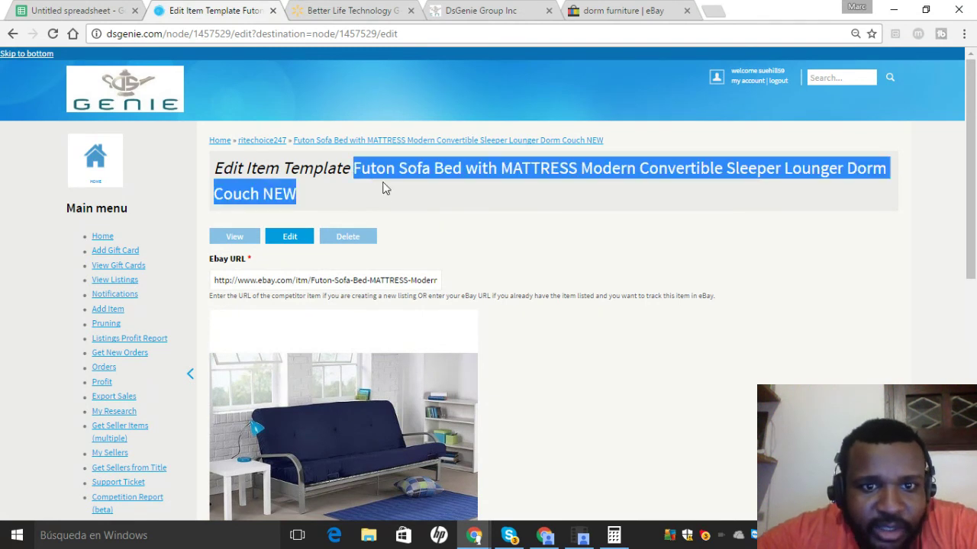
right_click(403, 169)
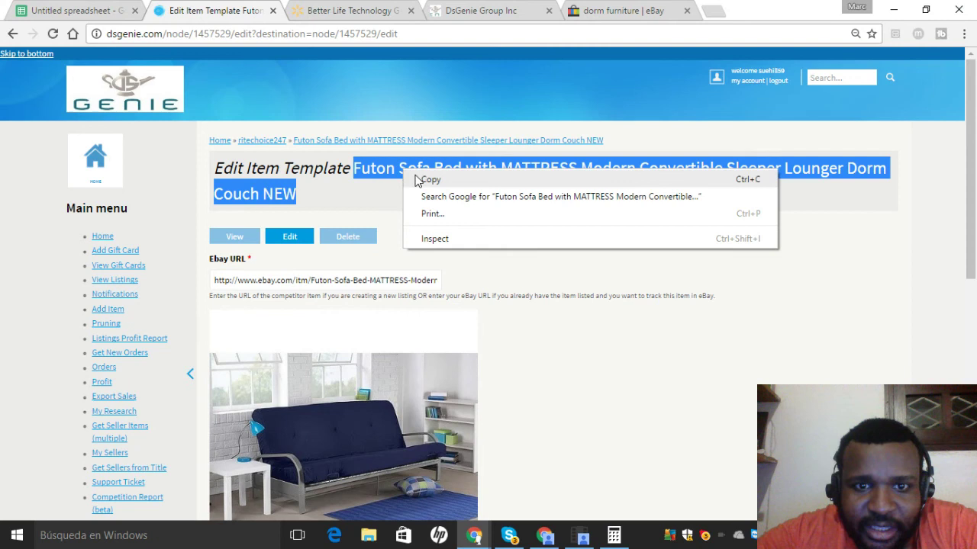
left_click(415, 177)
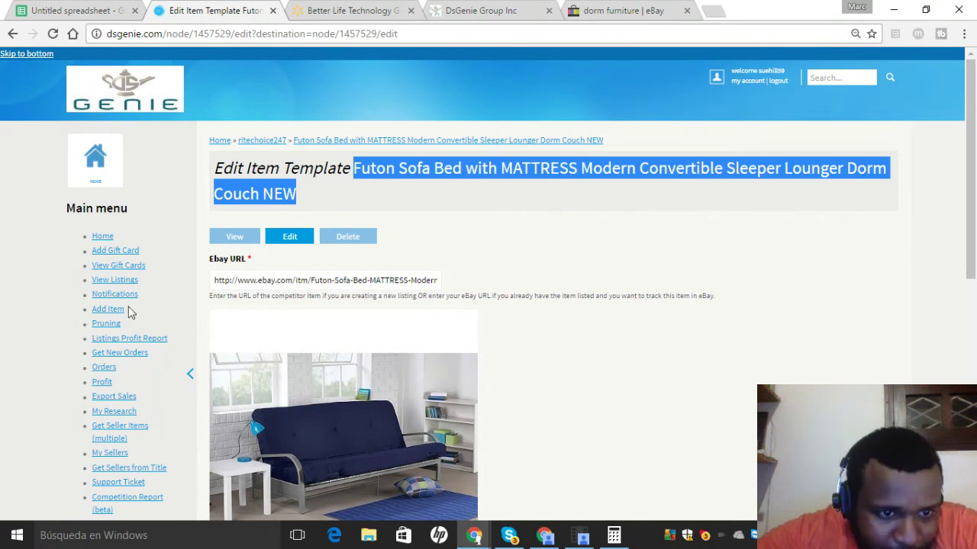
scroll(374, 284, "down", 2)
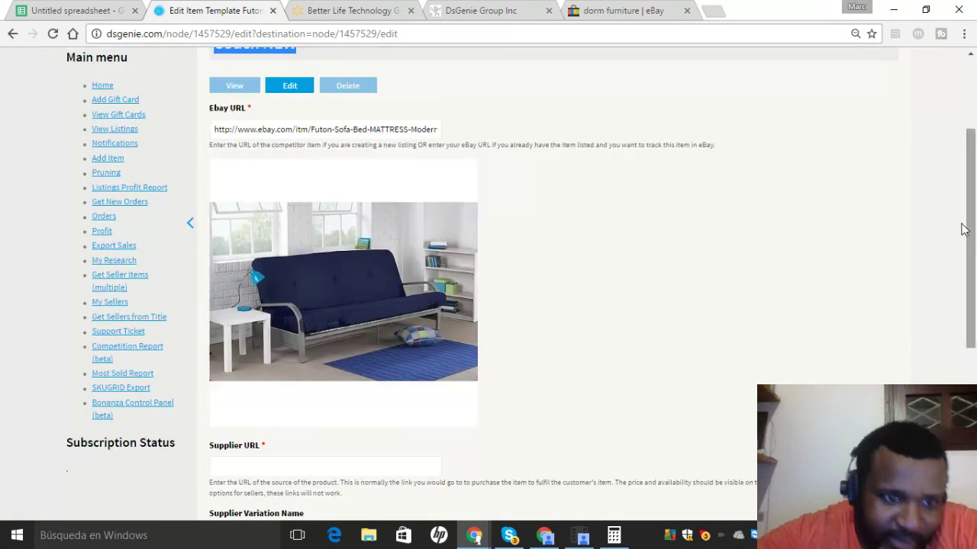
Open Get Sellers from Title in a new tab and start a Google image search of the futon photo.
right_click(158, 319)
left_click(161, 330)
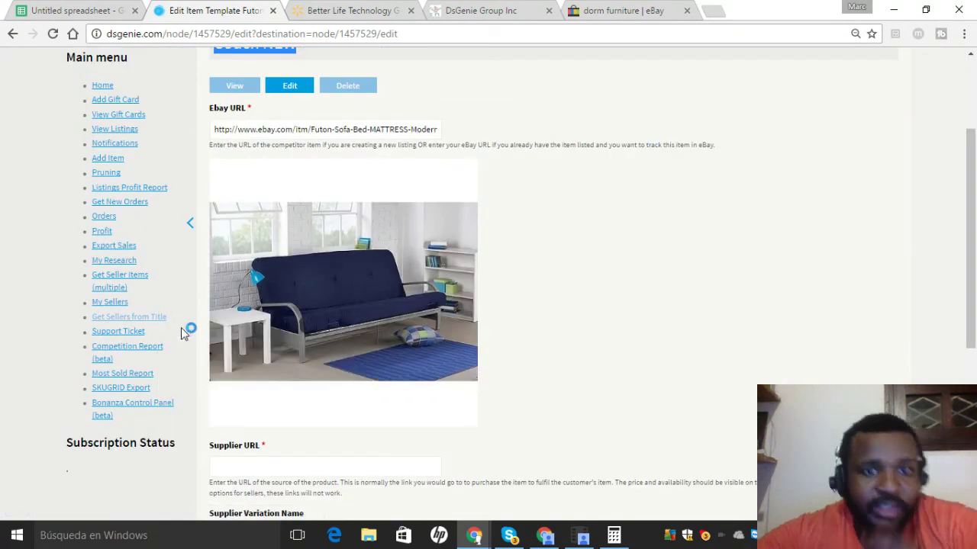
right_click(417, 278)
key("s")
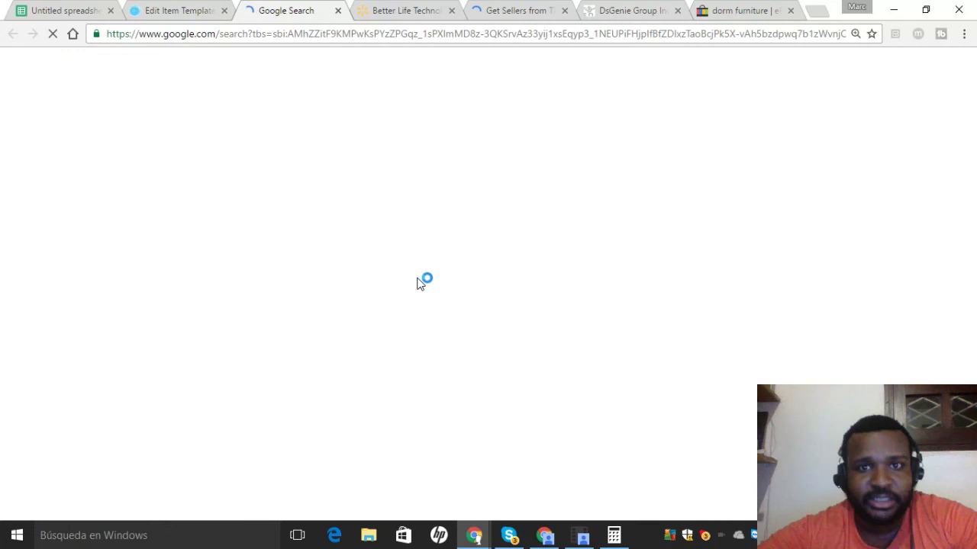
Search sellers for the pasted futon title, which adds 0, then view the image results.
left_click(519, 10)
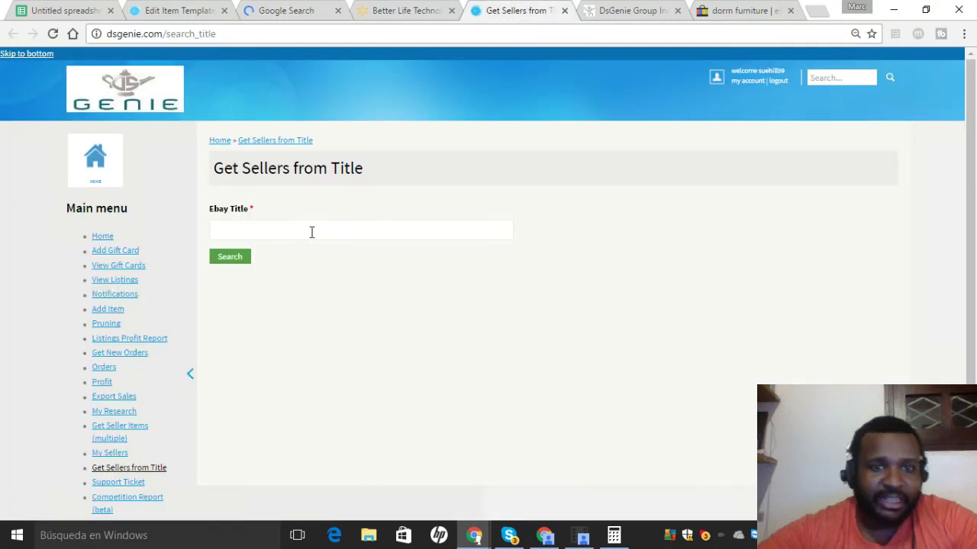
key("ctrl+v")
left_click(238, 257)
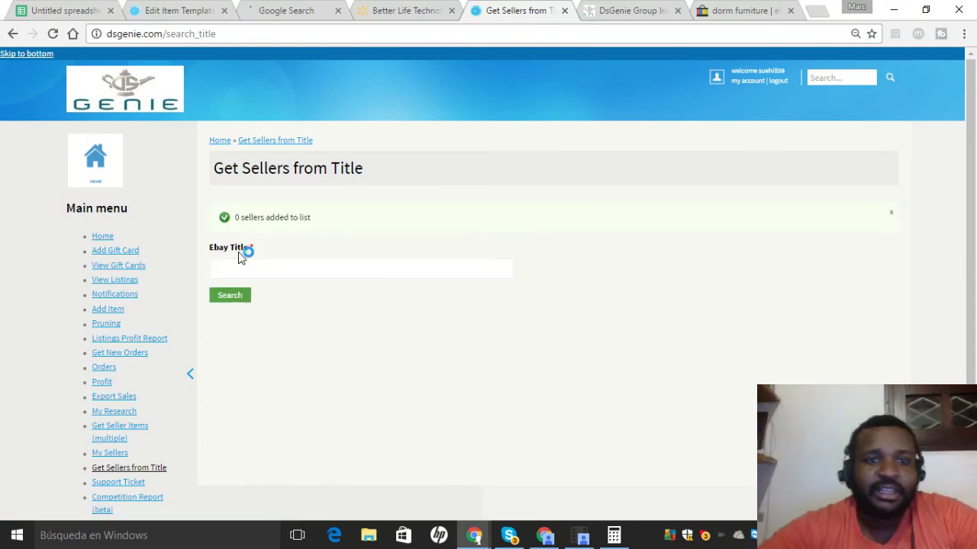
left_click(405, 10)
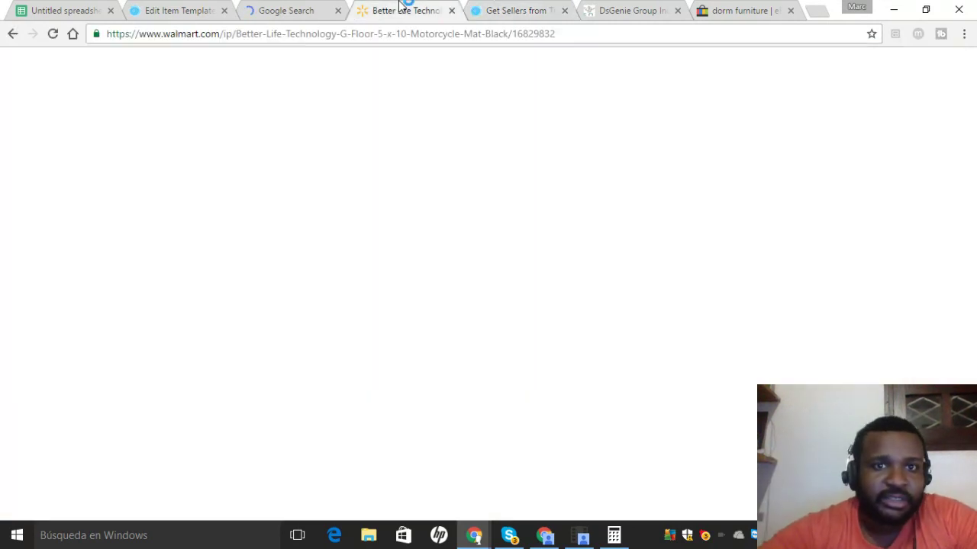
left_click(292, 6)
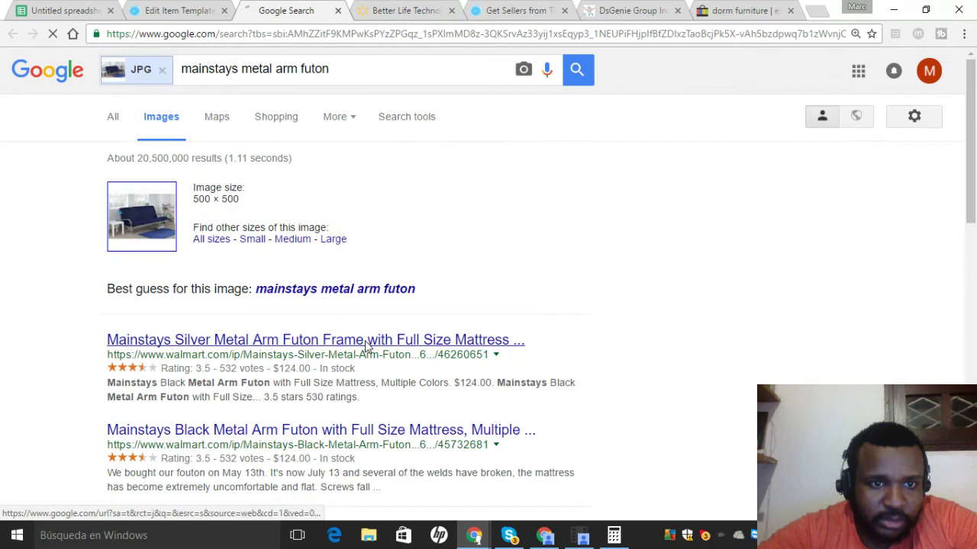
Open the Walmart Mainstays Silver Metal Arm Futon result and copy its page address.
left_click(367, 339)
left_click(152, 9)
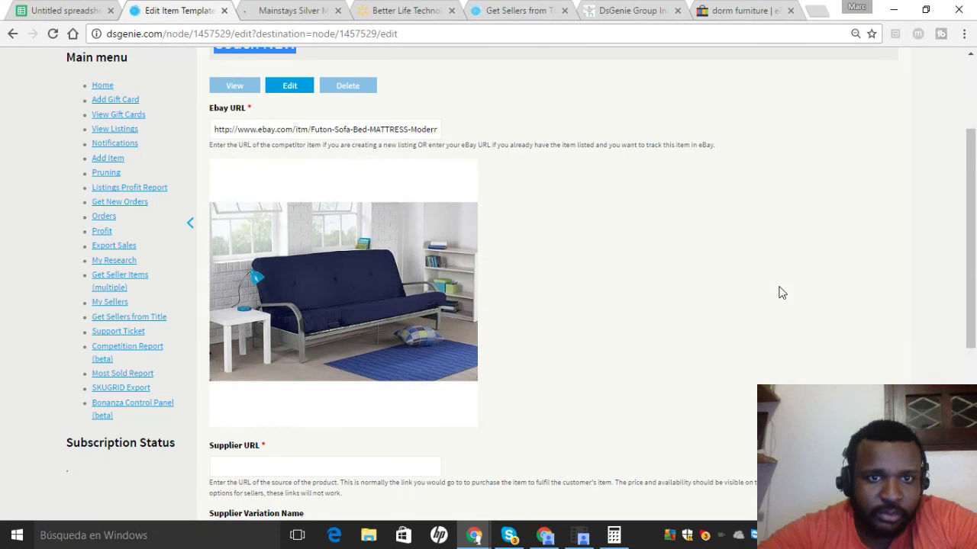
left_click(308, 8)
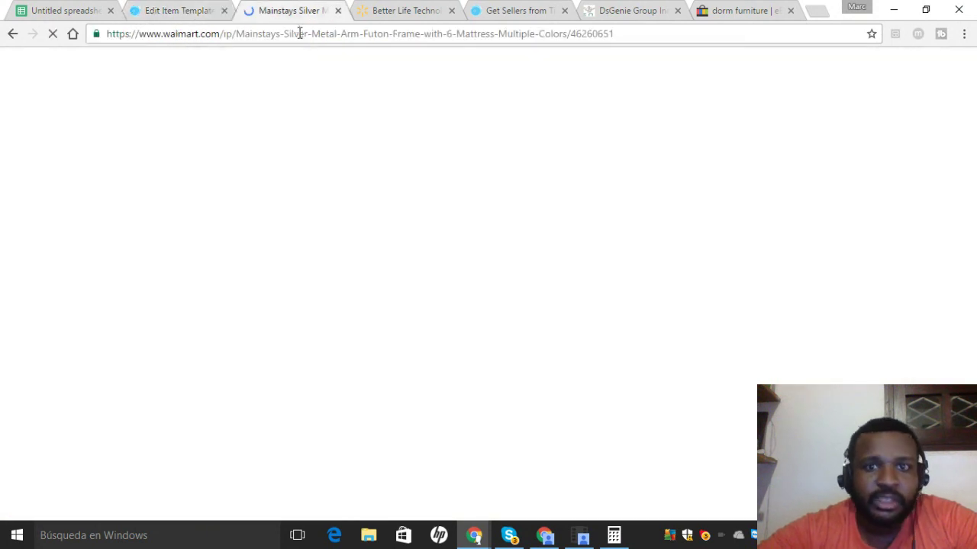
right_click(299, 32)
left_click(334, 84)
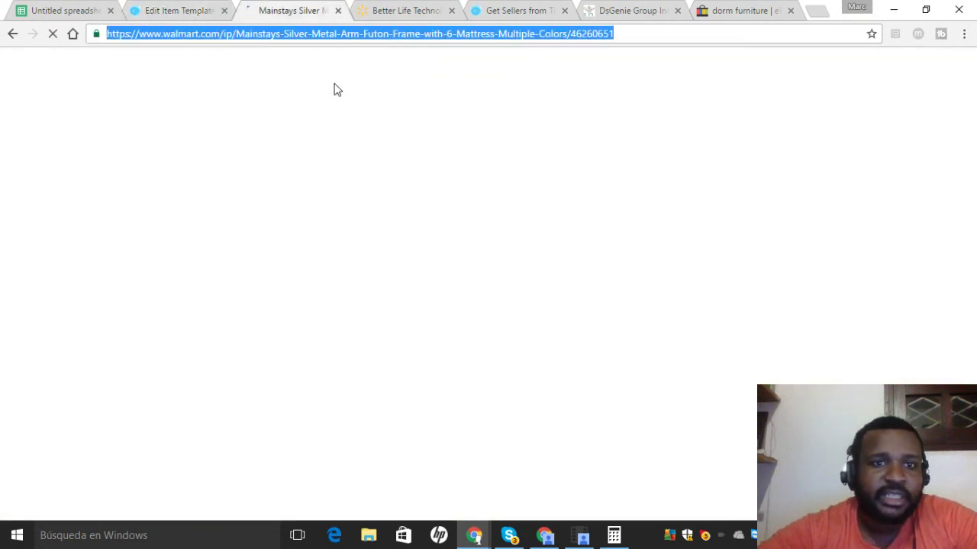
left_click(157, 6)
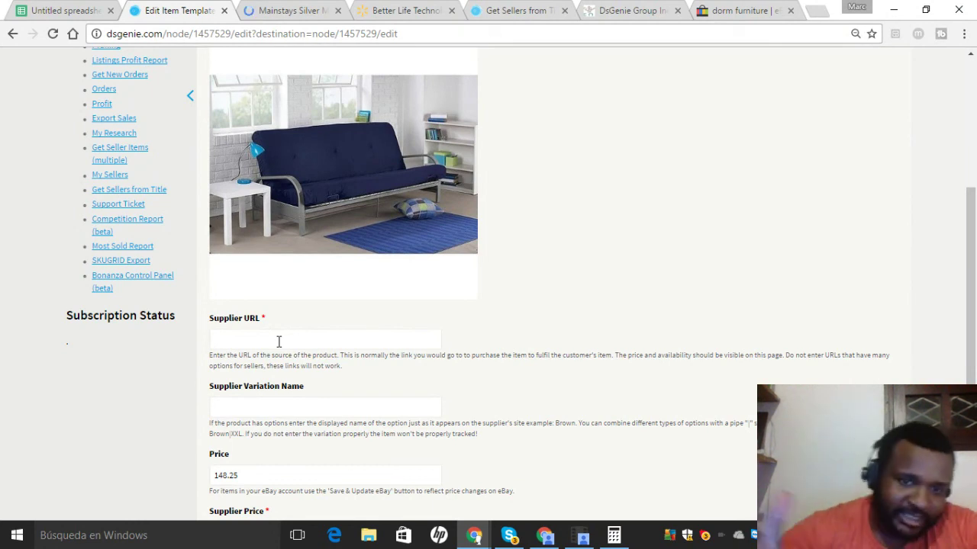
Paste the Walmart futon address into the template as the supplier URL.
key("ctrl+v")
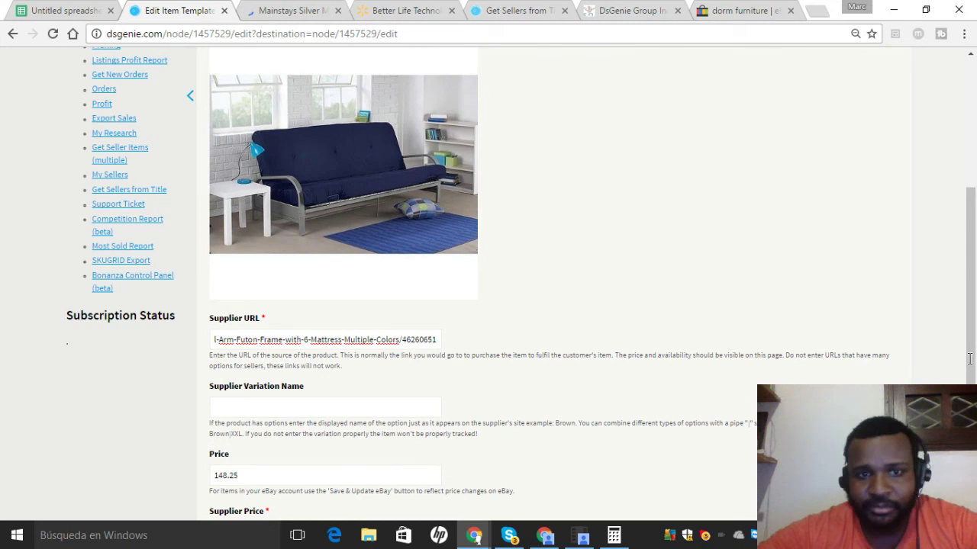
left_click(288, 10)
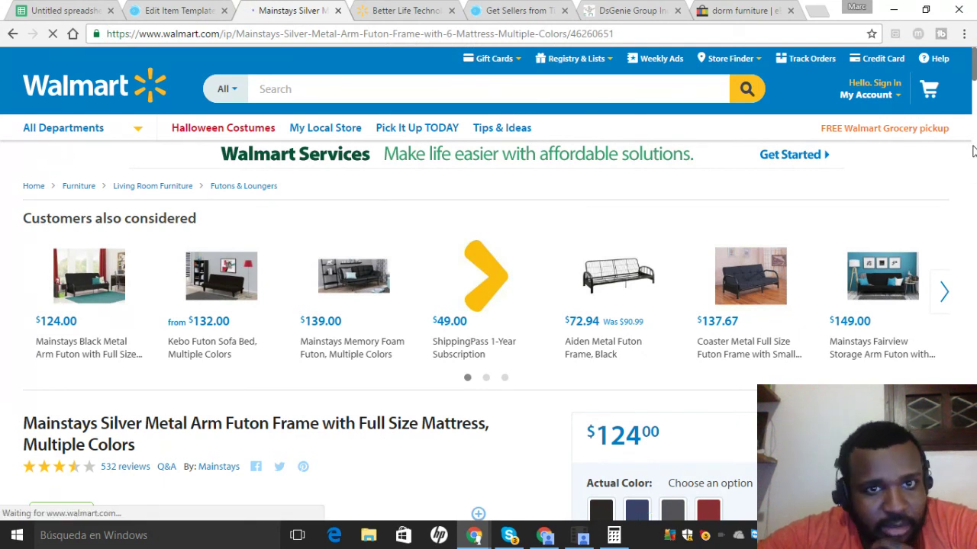
scroll(973, 151, "down", 3)
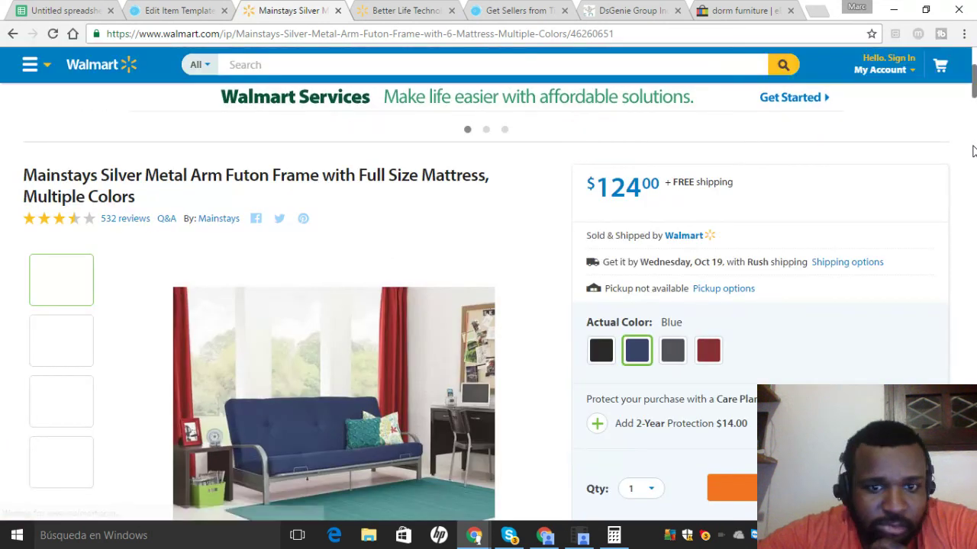
scroll(855, 203, "down", 5)
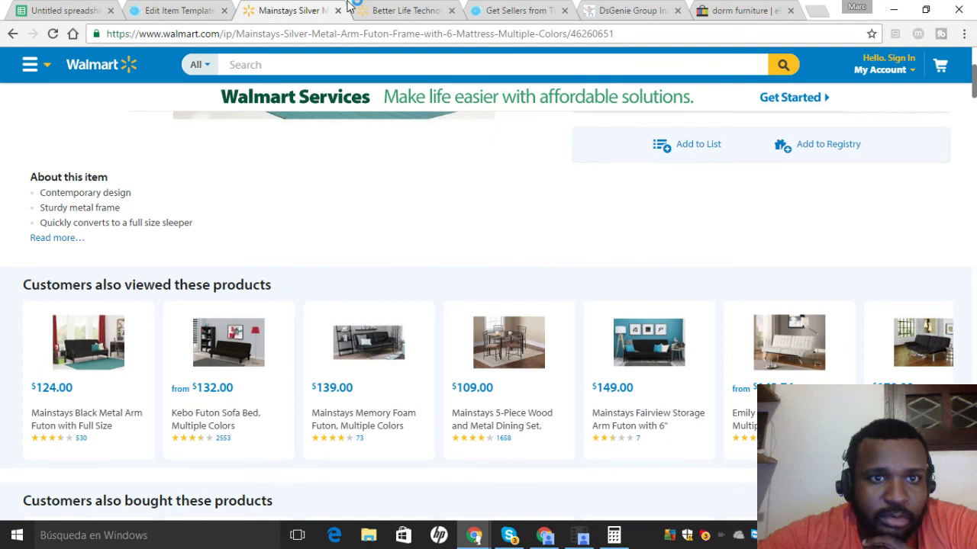
left_click(181, 10)
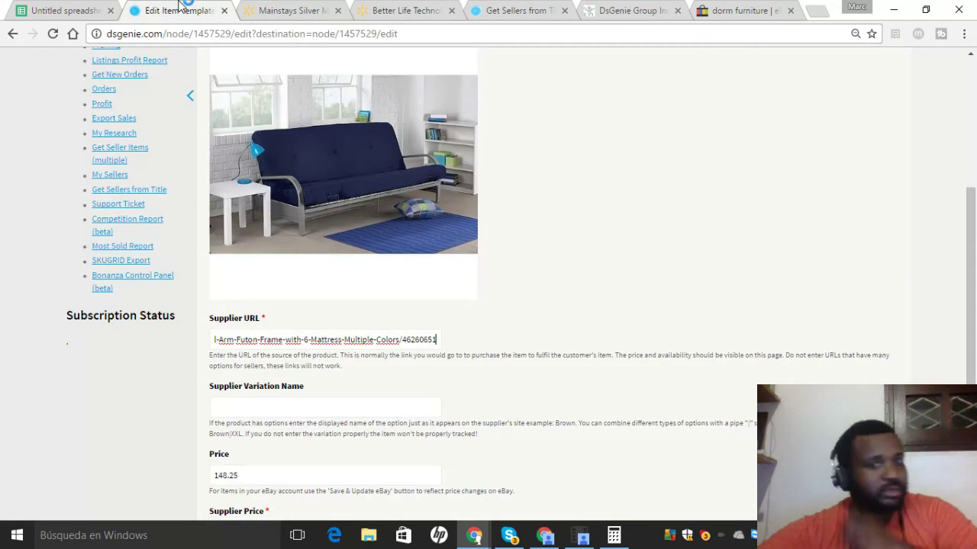
Fill the supplier variation name, save, and correct the price toward 147.97.
left_click(266, 411)
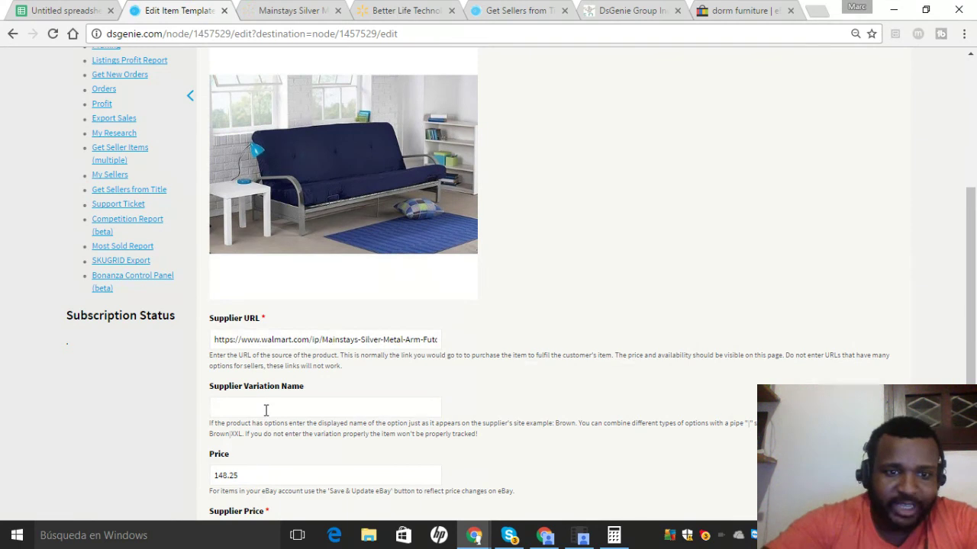
type("blue")
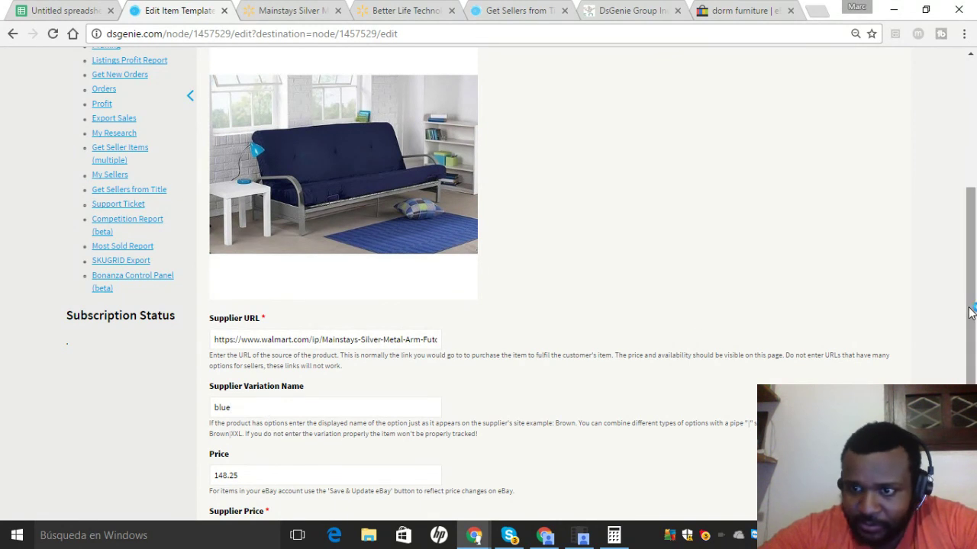
left_click_drag(971, 312, 971, 411)
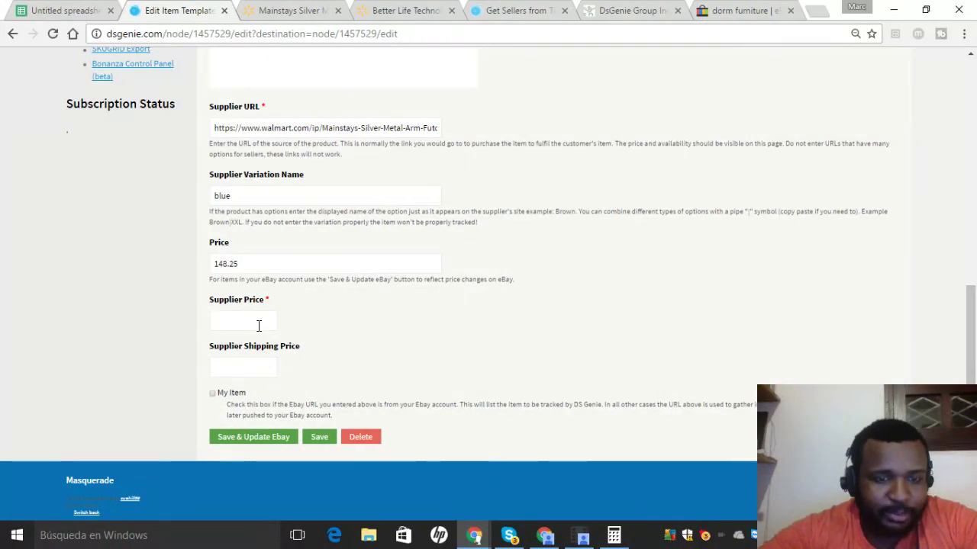
type("124")
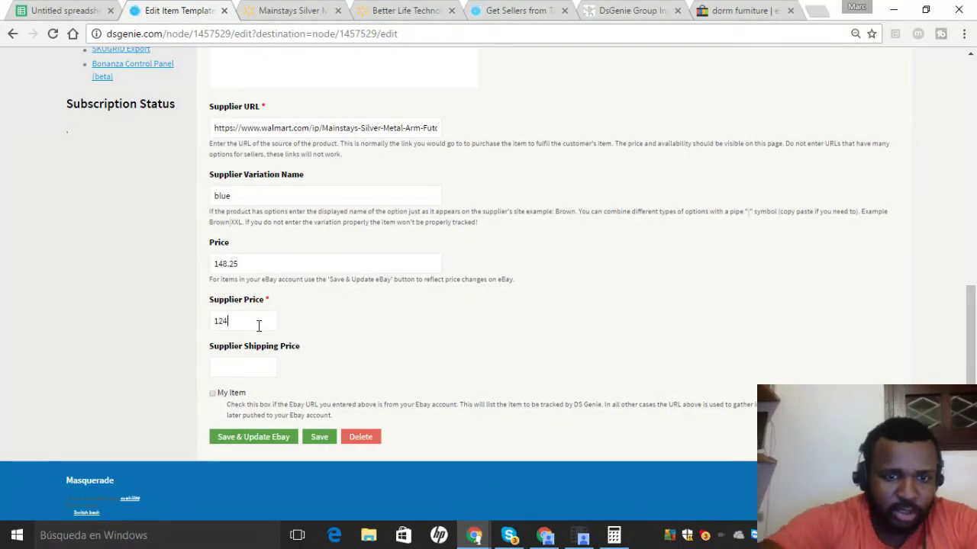
left_click(321, 447)
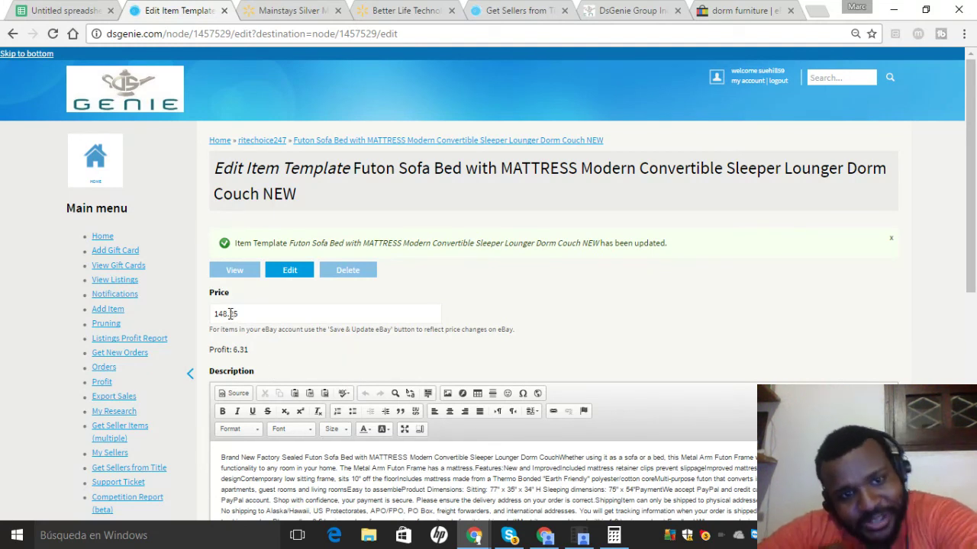
left_click_drag(237, 316, 225, 314)
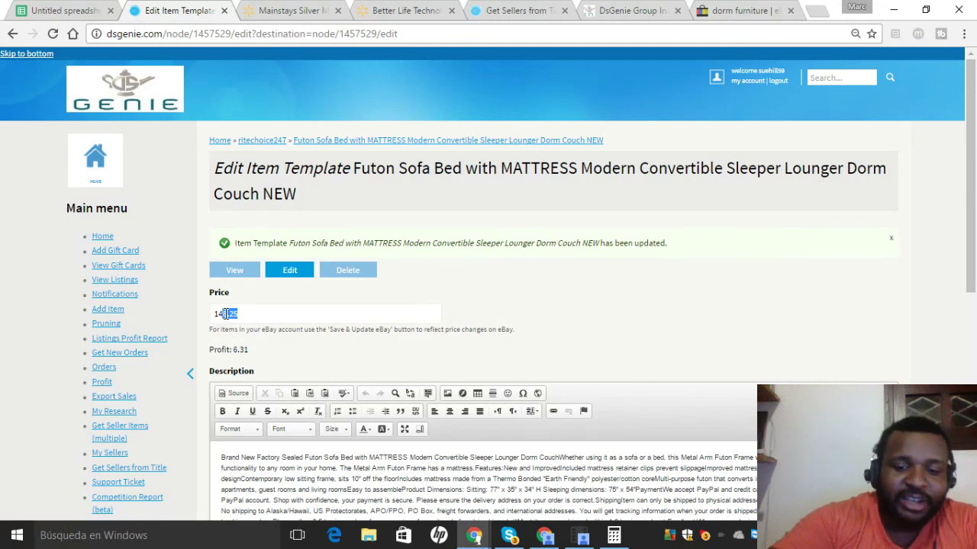
key("BackSpace")
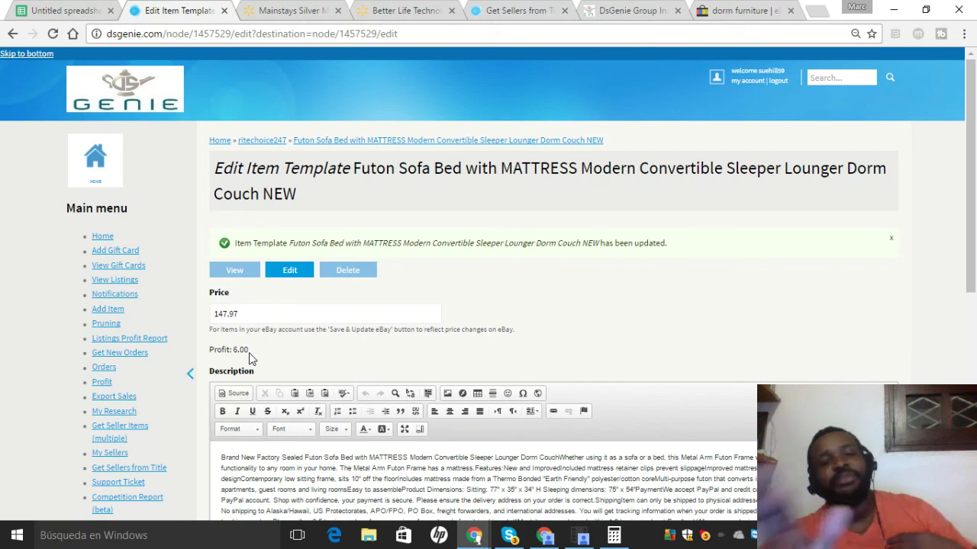
left_click_drag(971, 174, 975, 261)
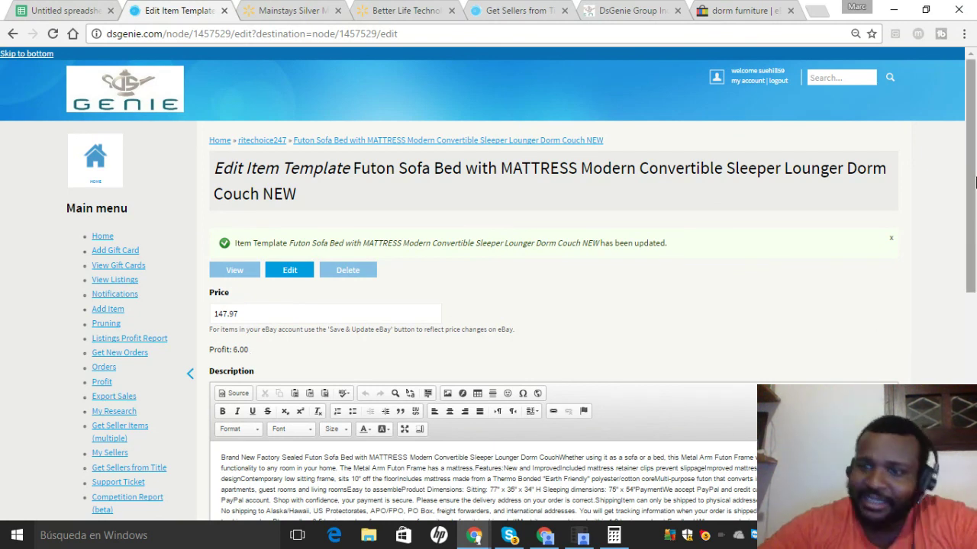
Clear the futon template's old description.
double_click(596, 293)
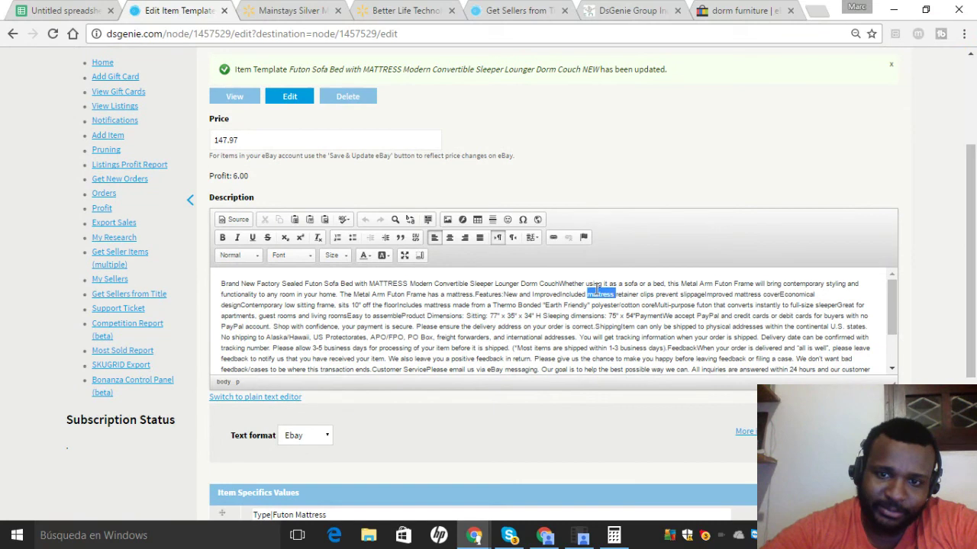
key("ctrl+a")
key("Delete")
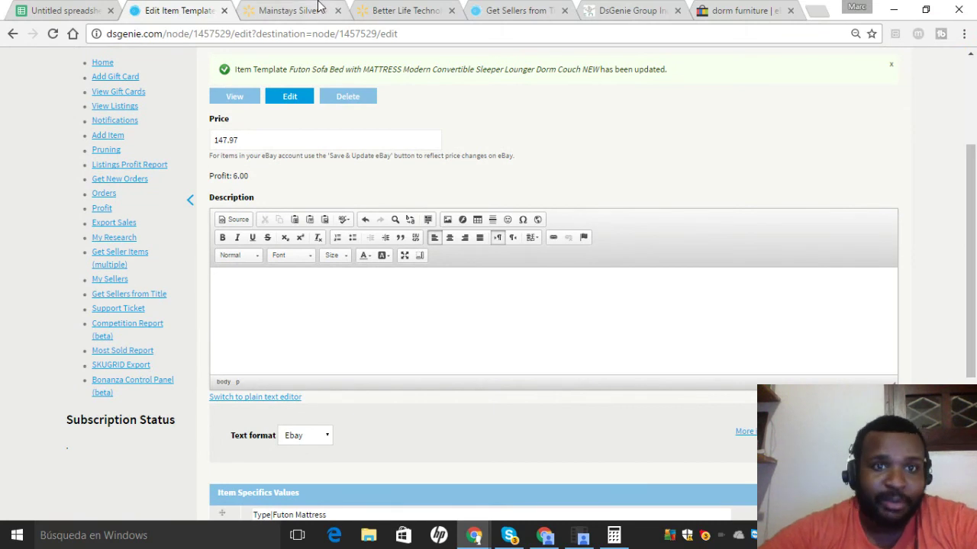
Paste Walmart's futon overview paragraph into the description.
left_click(320, 8)
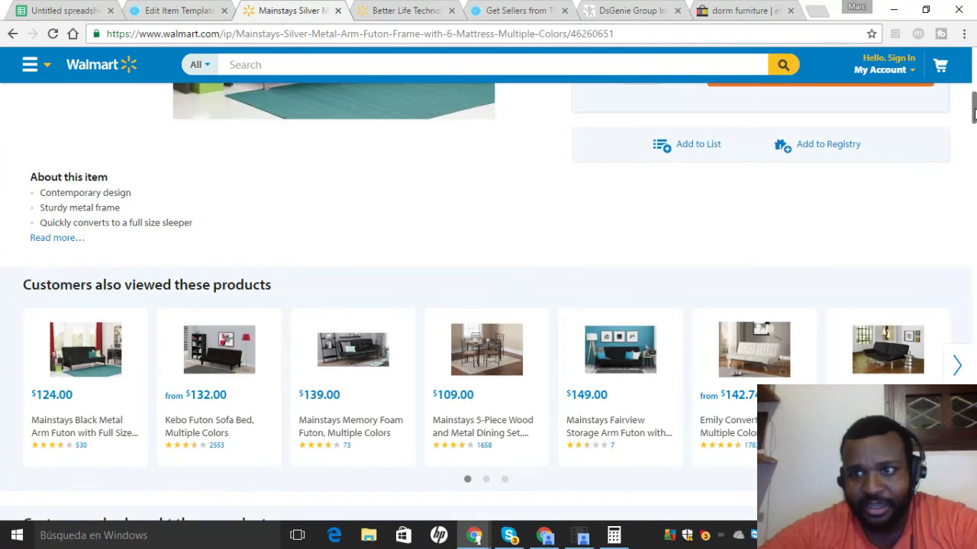
scroll(972, 175, "down", 5)
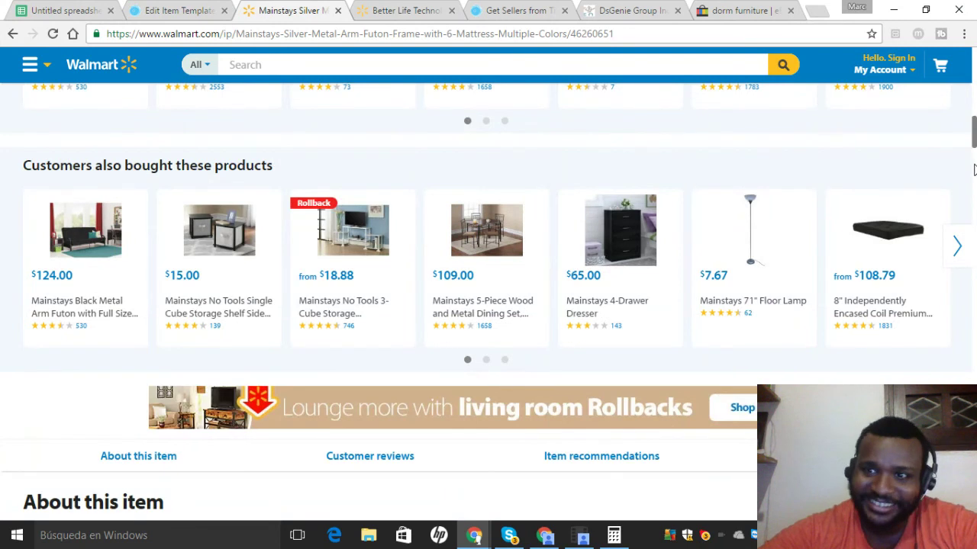
left_click_drag(973, 145, 974, 166)
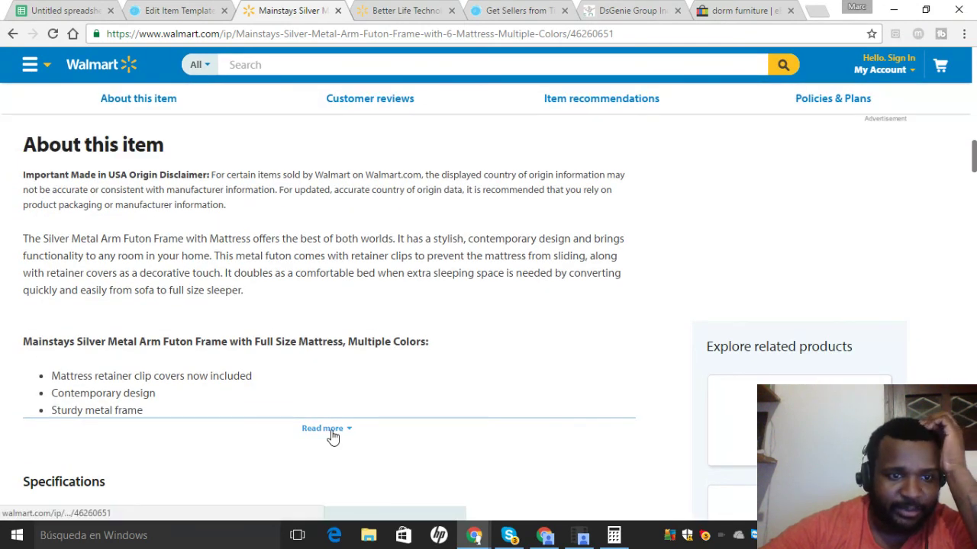
left_click(331, 432)
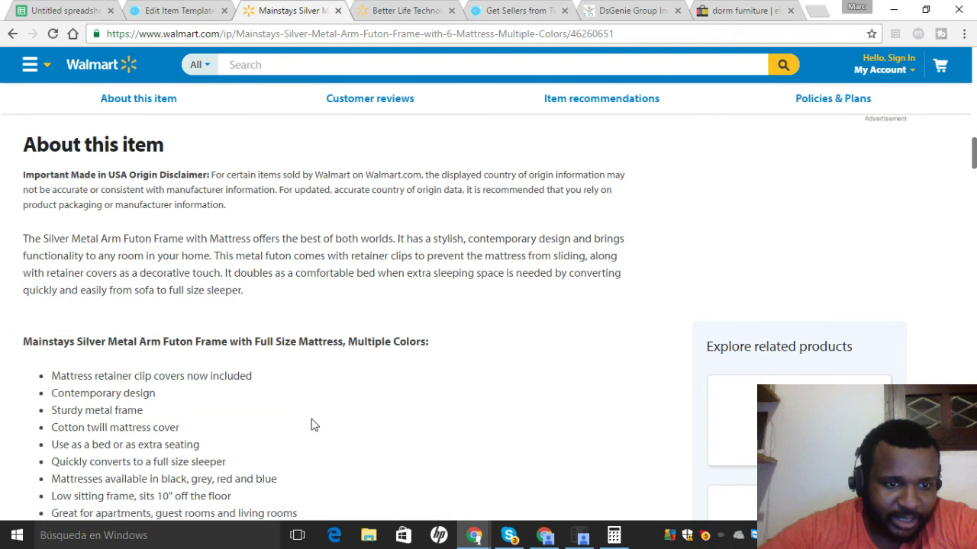
left_click_drag(26, 238, 243, 292)
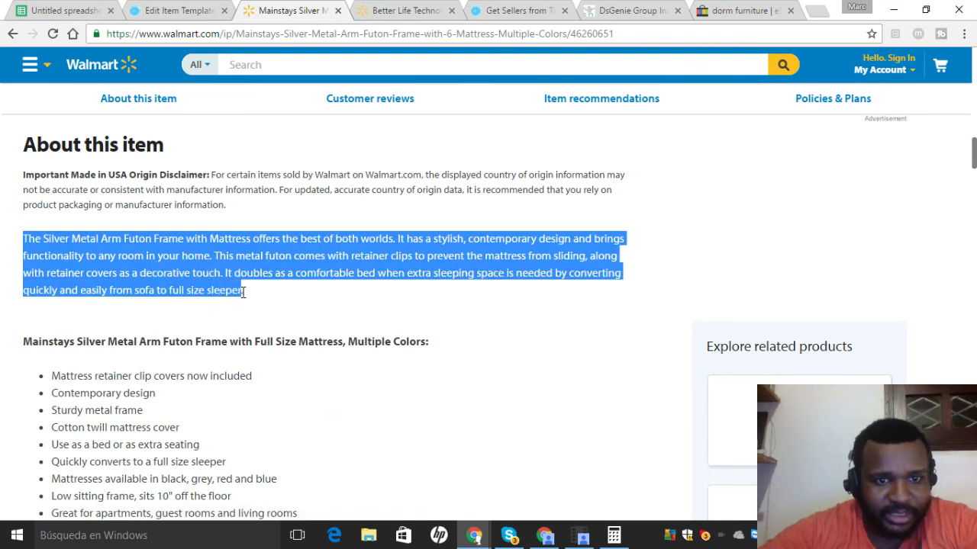
right_click(247, 257)
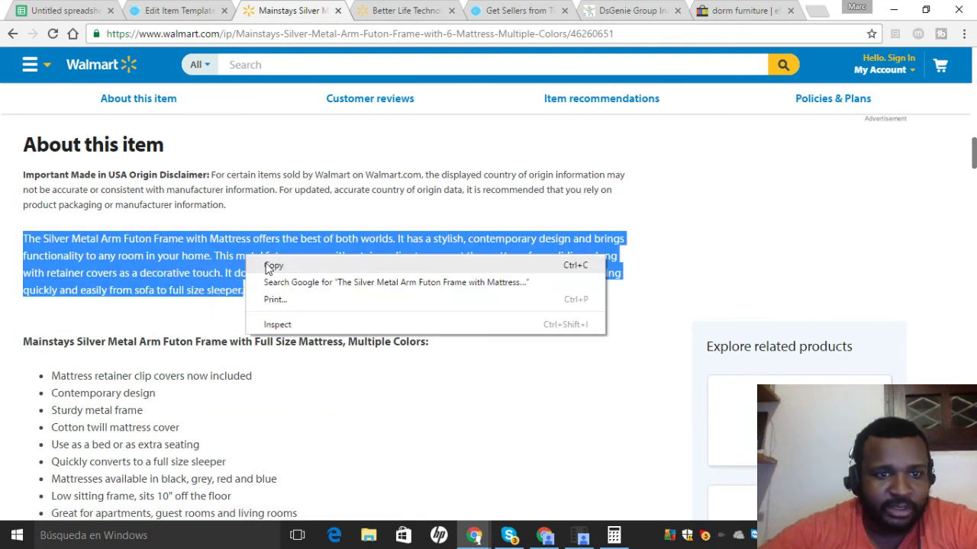
left_click(274, 266)
left_click(156, 14)
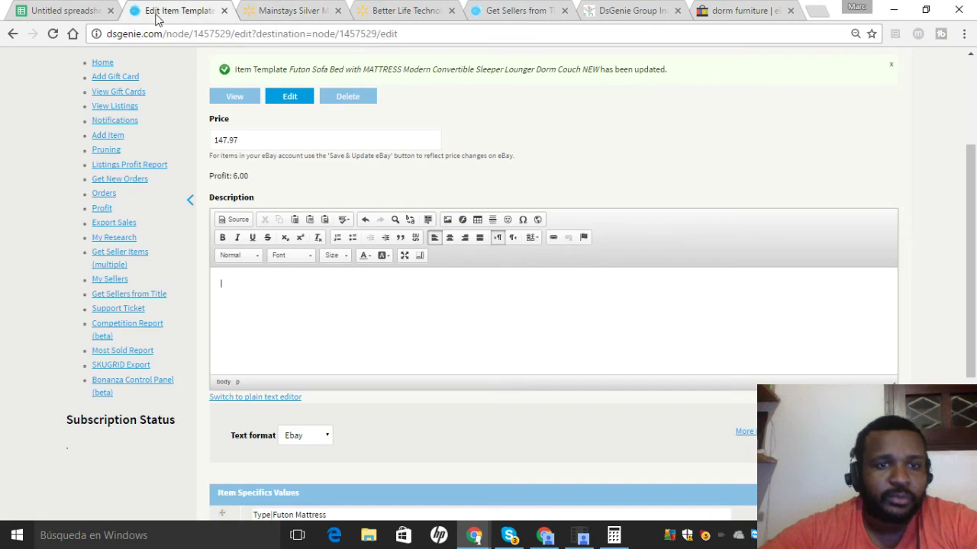
left_click(244, 317)
key("ctrl+v")
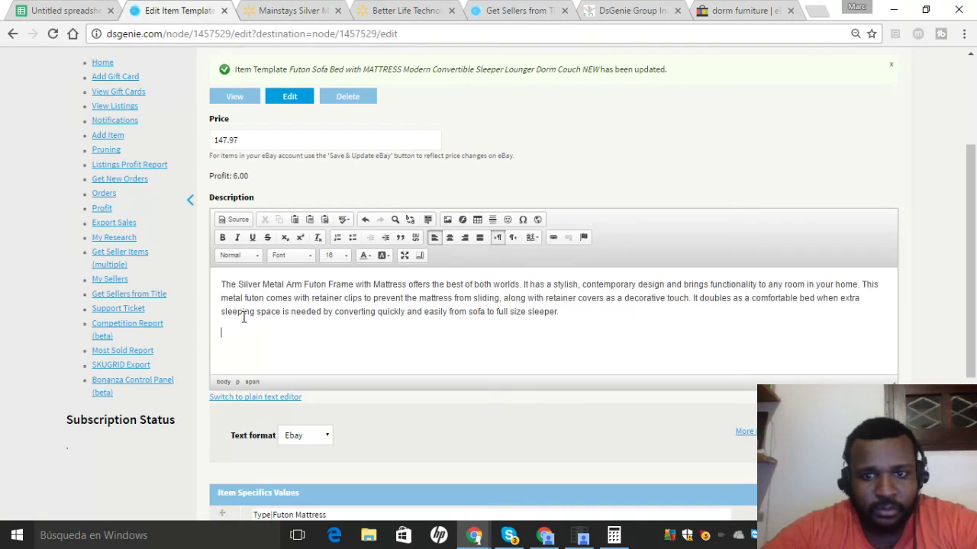
Add Walmart's futon title and spec bullets, then select the mattress colour options.
left_click(259, 9)
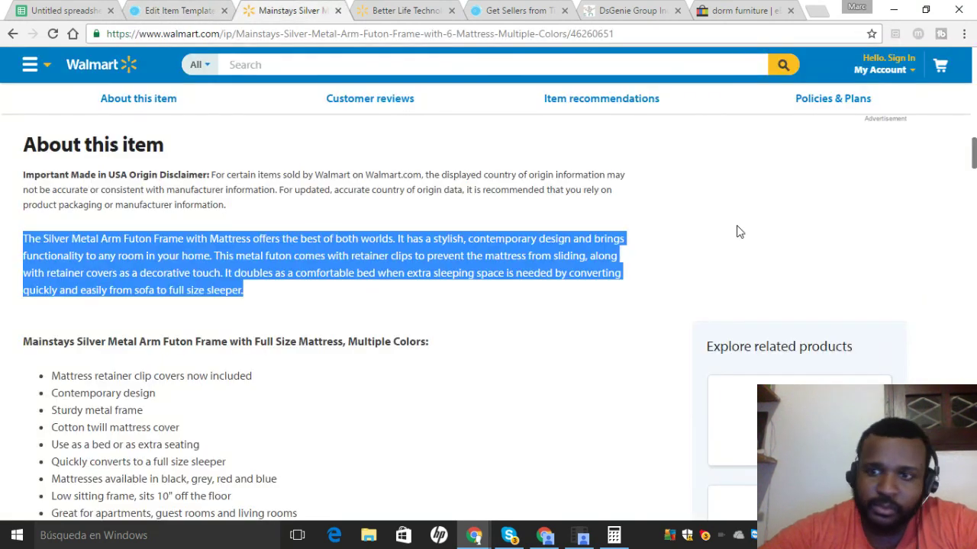
scroll(240, 219, "down", 3)
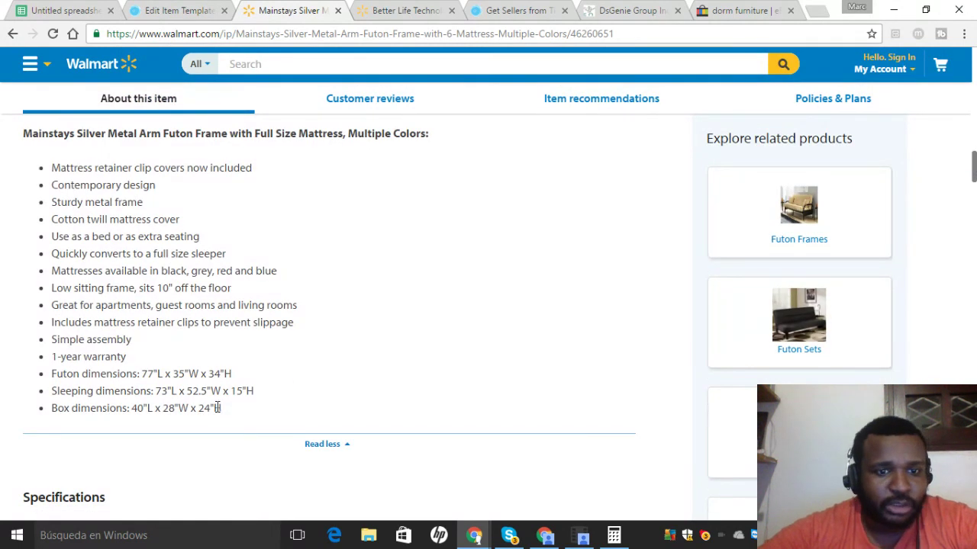
left_click_drag(227, 416, 26, 130)
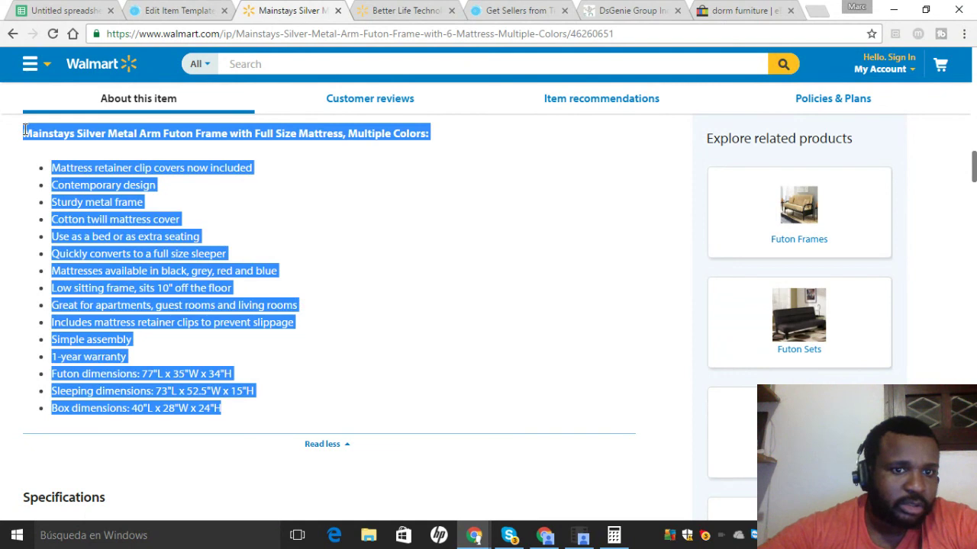
right_click(108, 139)
left_click(126, 148)
left_click(168, 10)
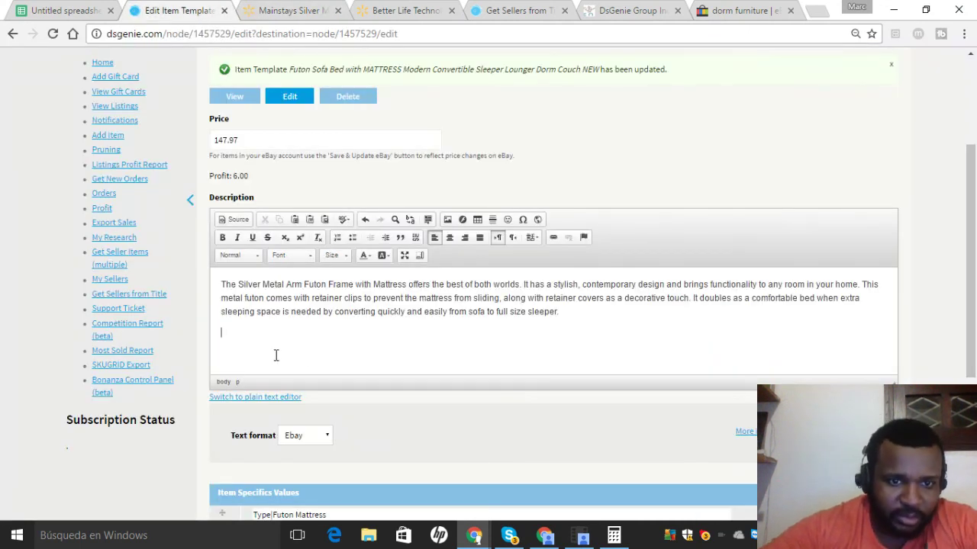
key("ctrl+v")
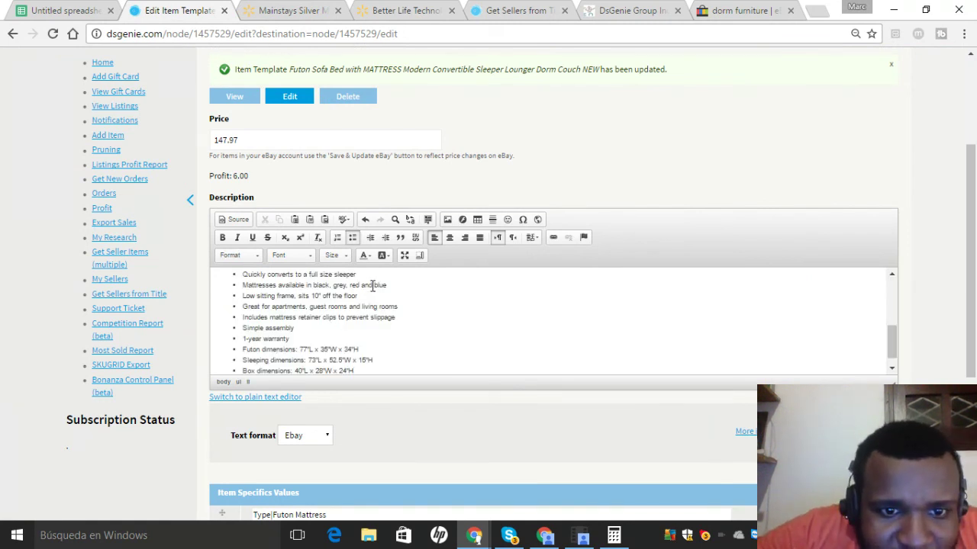
left_click_drag(373, 285, 303, 287)
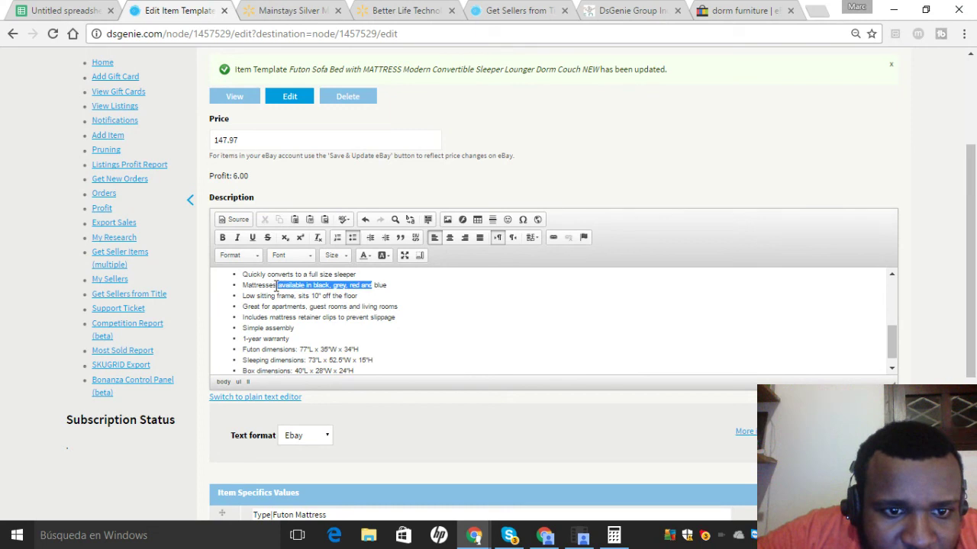
scroll(276, 285, "down", 1)
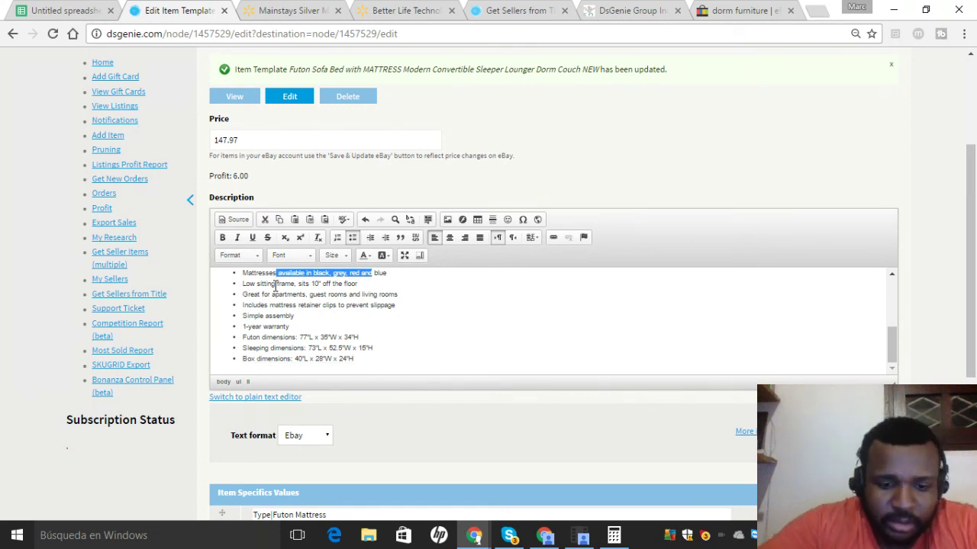
type("color:")
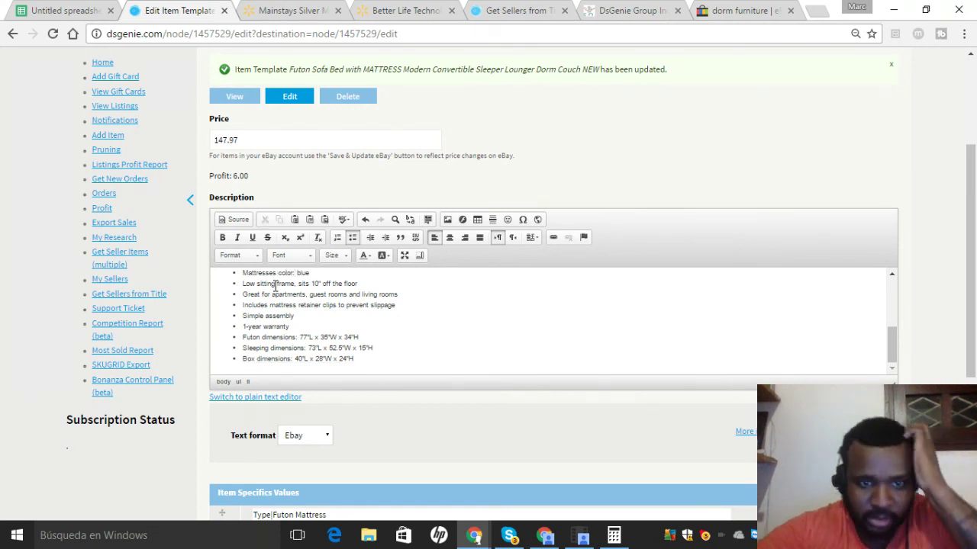
left_click_drag(971, 260, 970, 389)
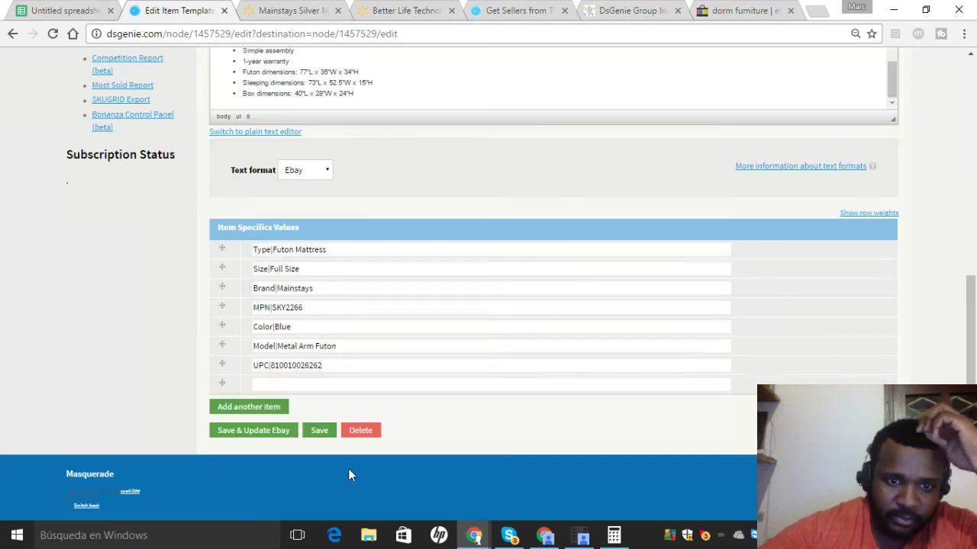
Save the edited Futon Sofa Bed template twice until it reports listed successfully.
left_click(329, 432)
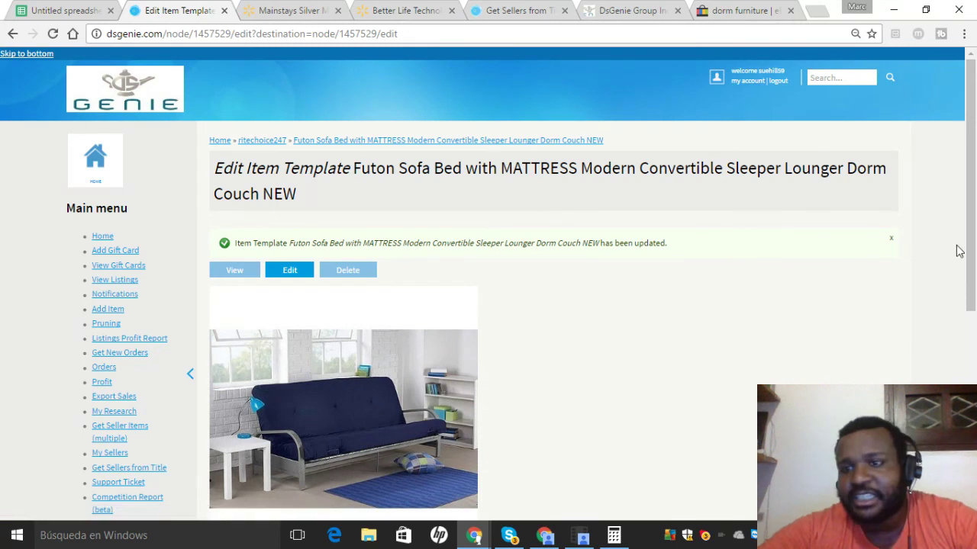
scroll(611, 343, "down", 1)
scroll(488, 382, "down", 4)
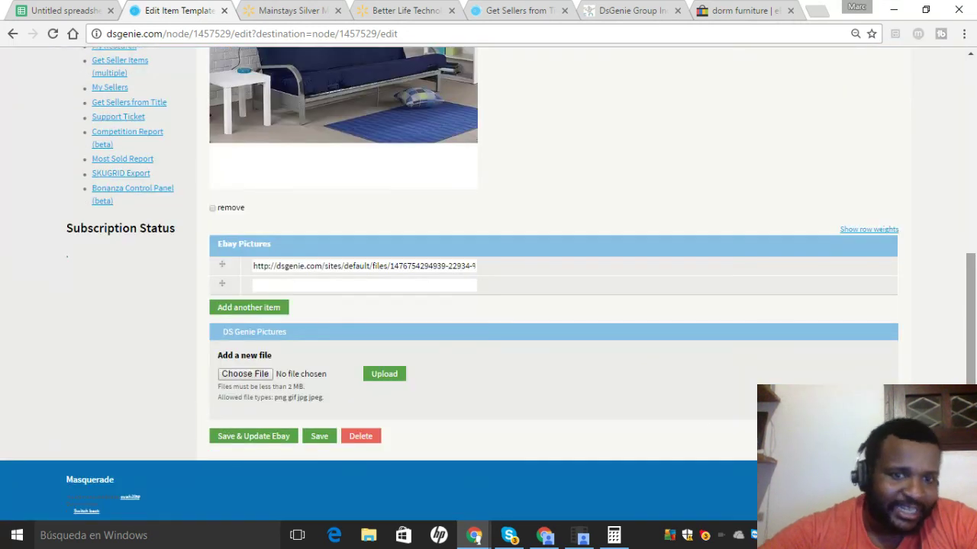
left_click(310, 433)
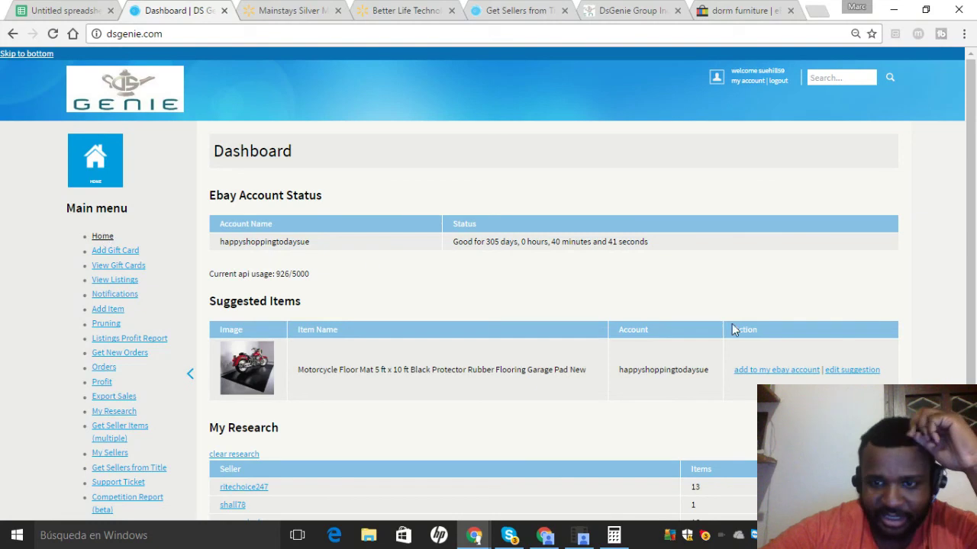
Add the suggested Motorcycle Floor Mat to the eBay account and return Home.
left_click(772, 373)
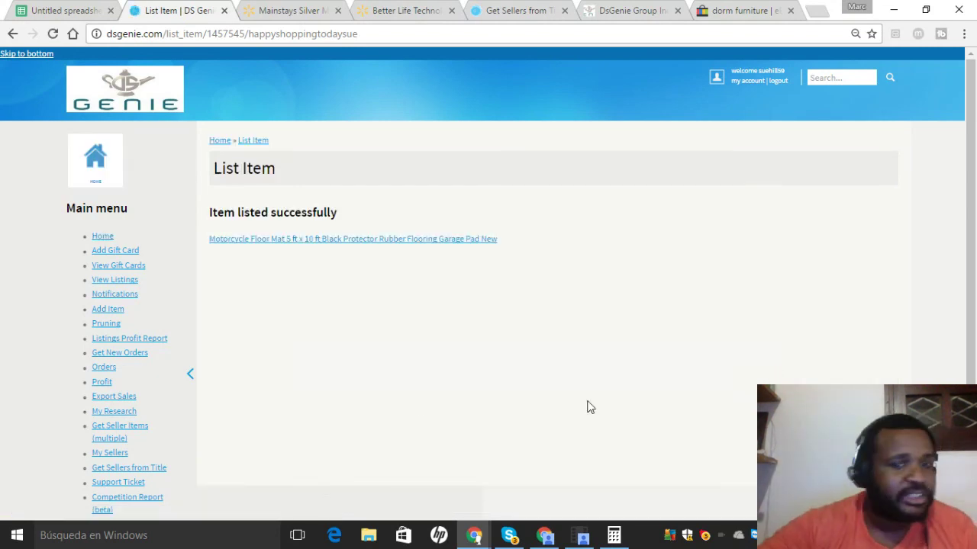
left_click(104, 238)
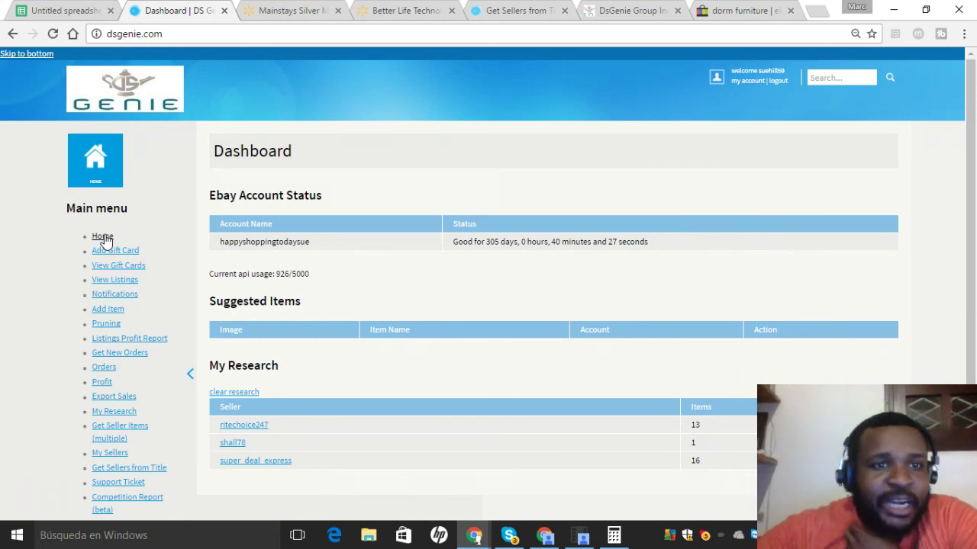
left_click_drag(972, 141, 975, 258)
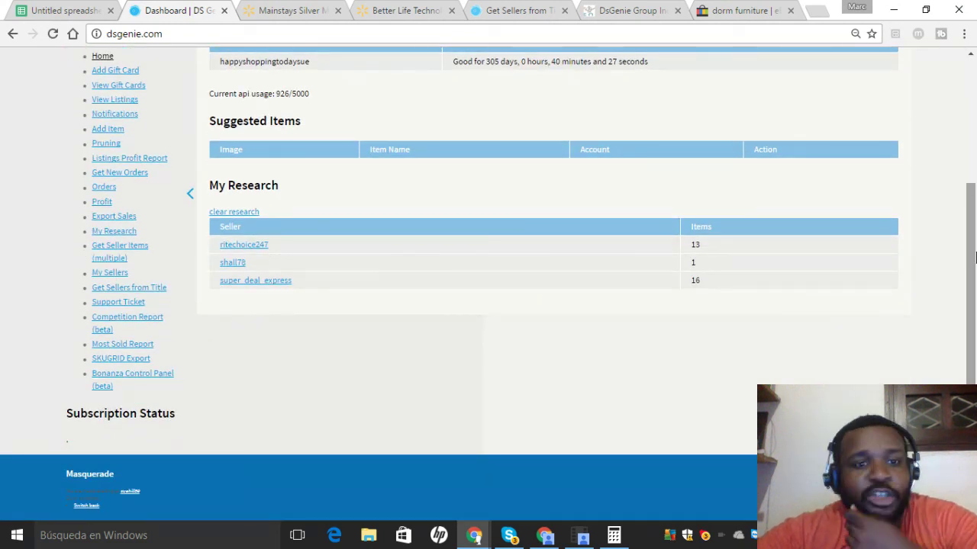
left_click_drag(975, 258, 967, 112)
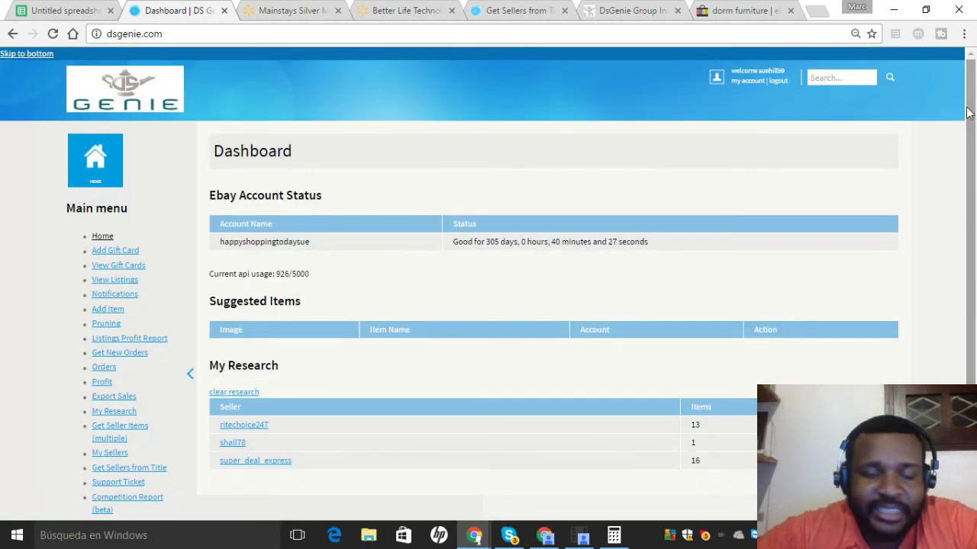